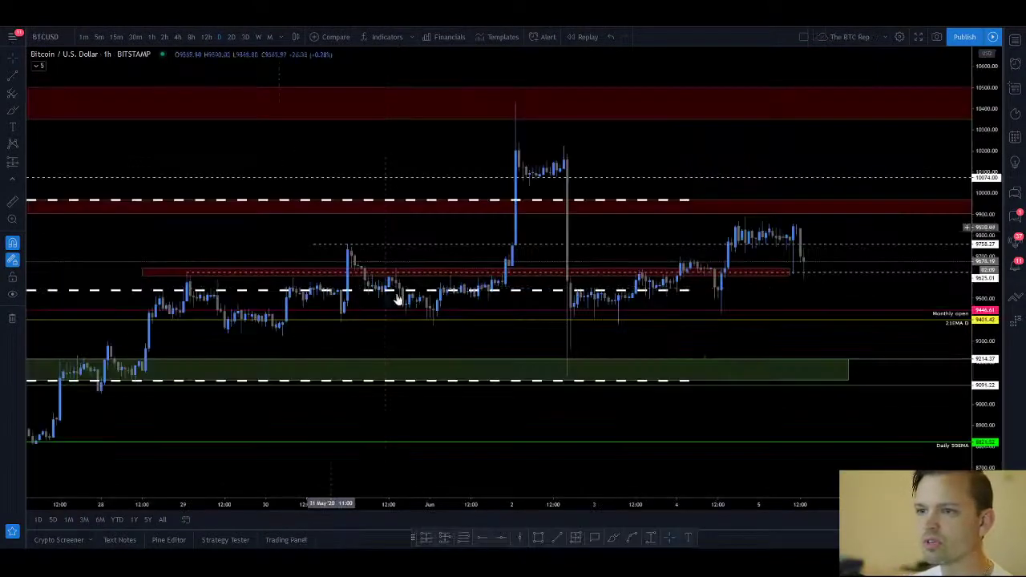
Switch the BTCUSD chart to the weekly timeframe and look over the candles since mid-2019
scroll(807, 384, "down", 3)
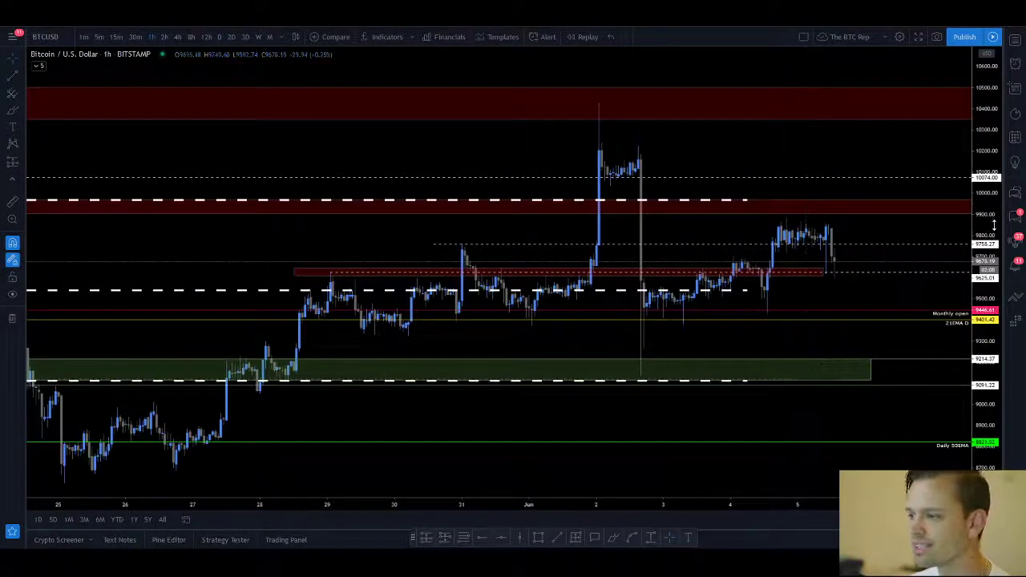
scroll(900, 371, "down", 5)
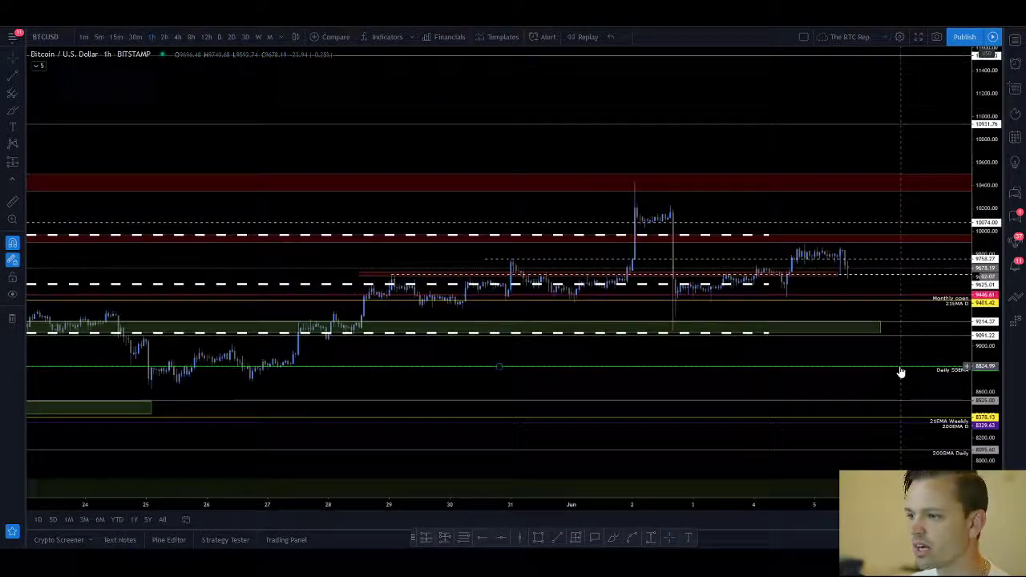
left_click(258, 38)
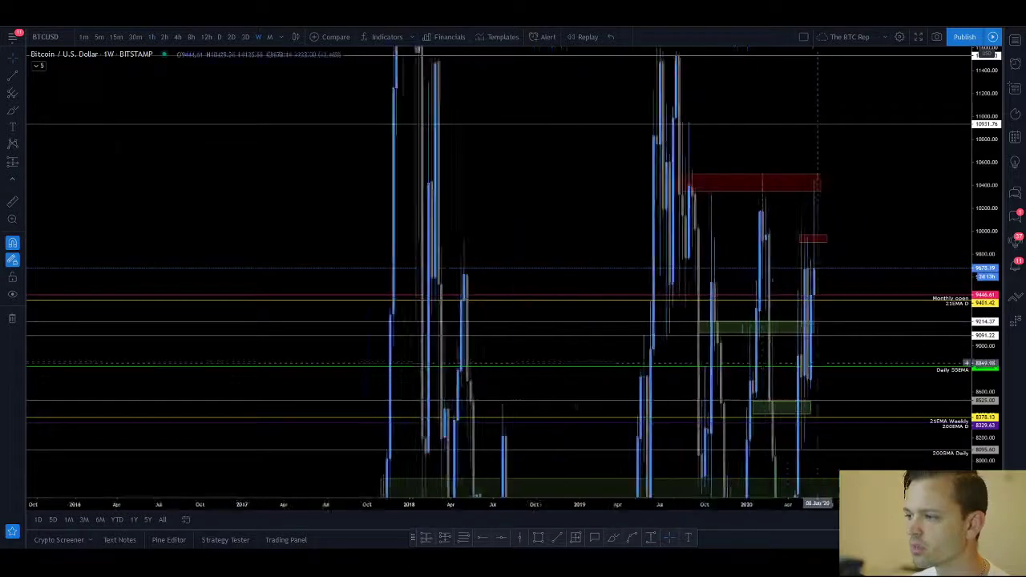
scroll(817, 369, "up", 6)
left_click_drag(984, 201, 984, 410)
scroll(910, 411, "up", 4)
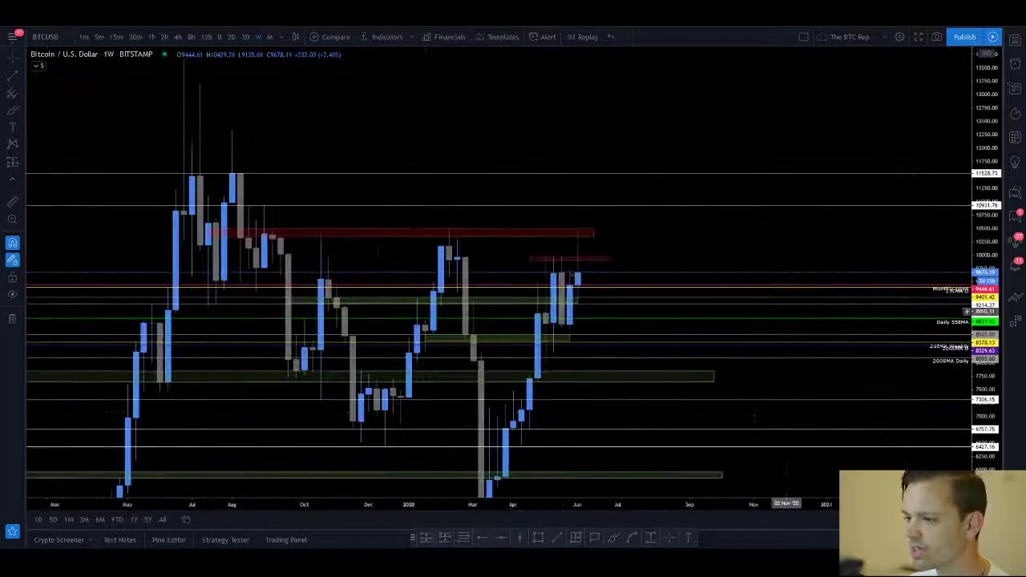
scroll(676, 241, "up", 3)
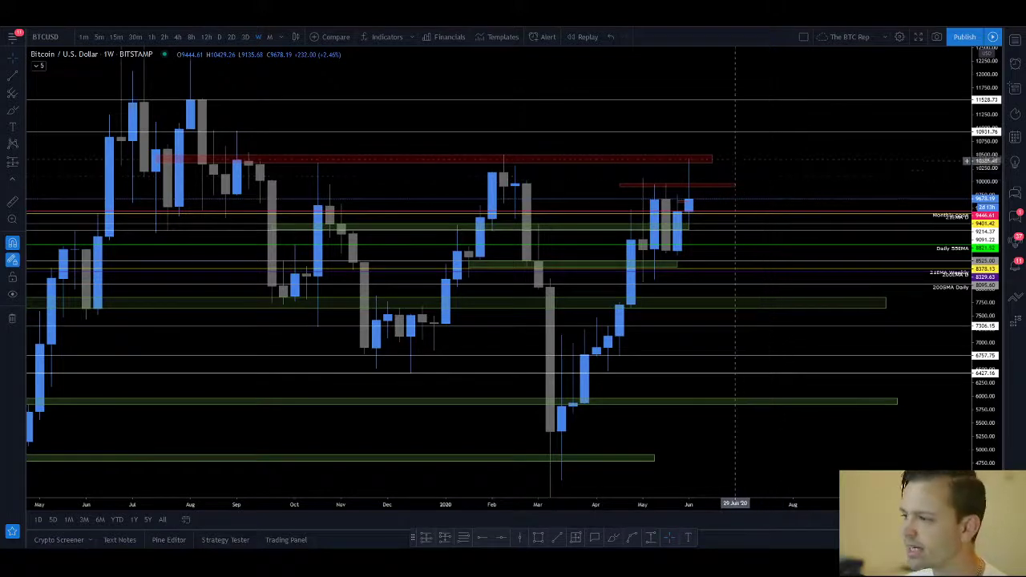
left_click(827, 187)
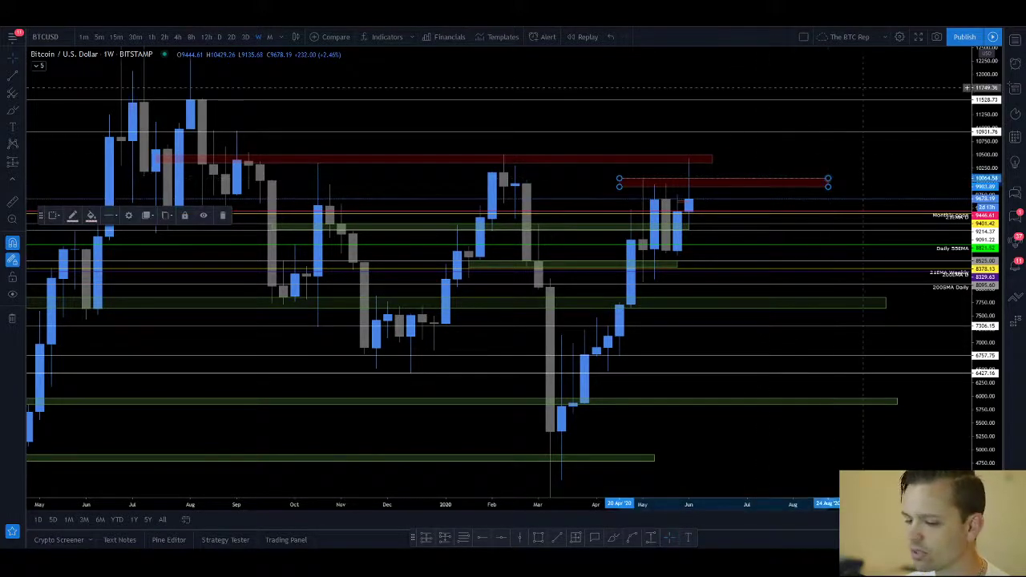
key("ctrl+z")
left_click(855, 152)
Examine the weekly candle bodies and wicks against the red resistance zones near 10,000 and 10,400 and the green support zones below
left_click_drag(772, 172, 849, 165)
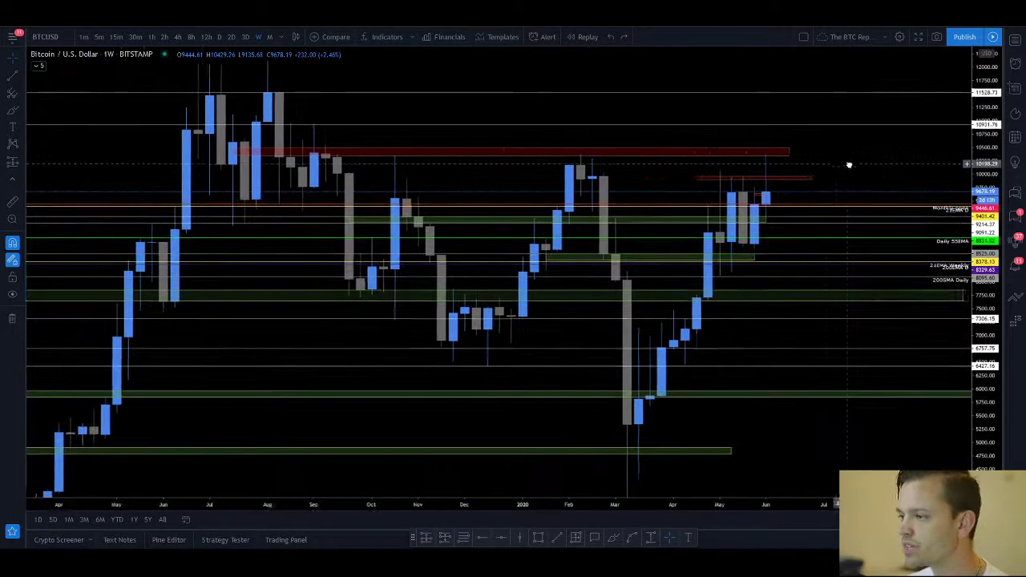
scroll(849, 165, "up", 2)
scroll(633, 193, "up", 2)
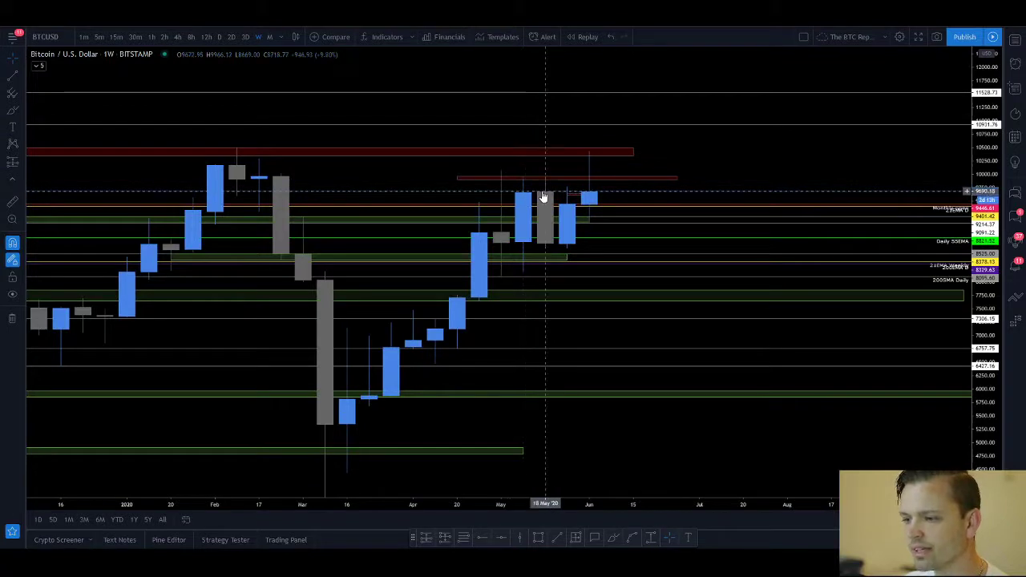
left_click_drag(406, 174, 454, 205)
scroll(449, 224, "up", 1)
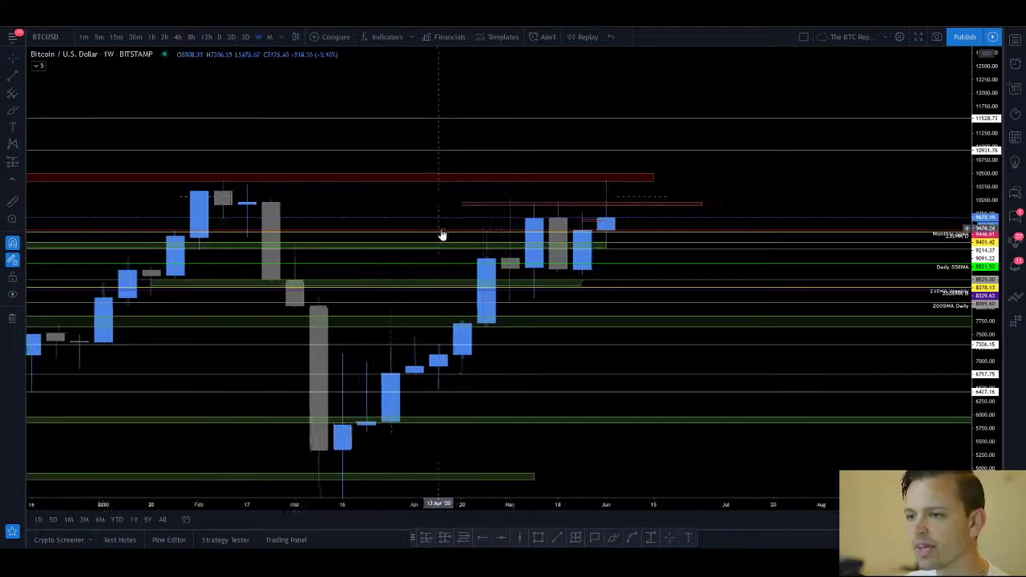
left_click_drag(985, 285, 986, 215)
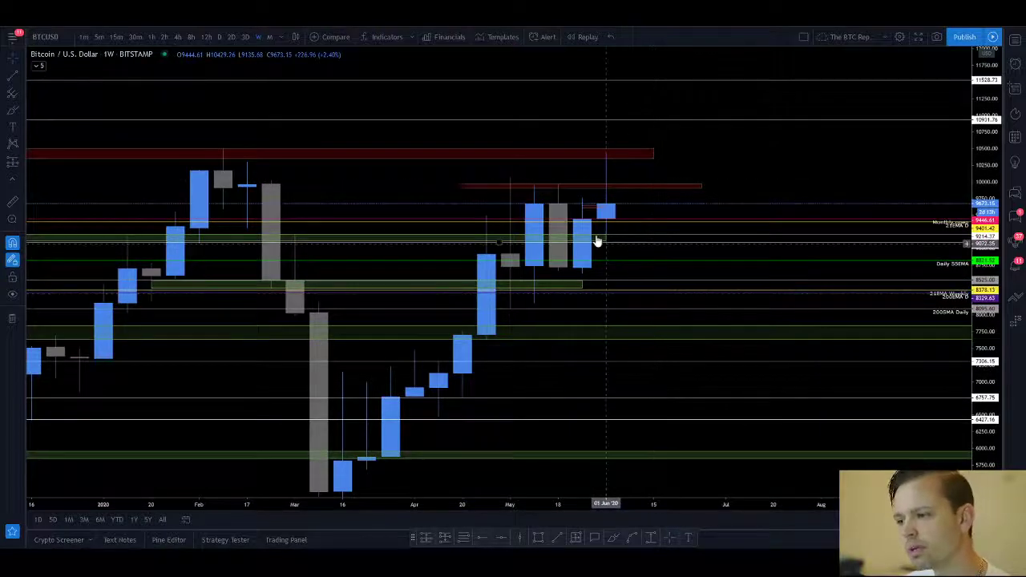
scroll(668, 238, "down", 2)
scroll(515, 257, "up", 2)
scroll(515, 251, "down", 5)
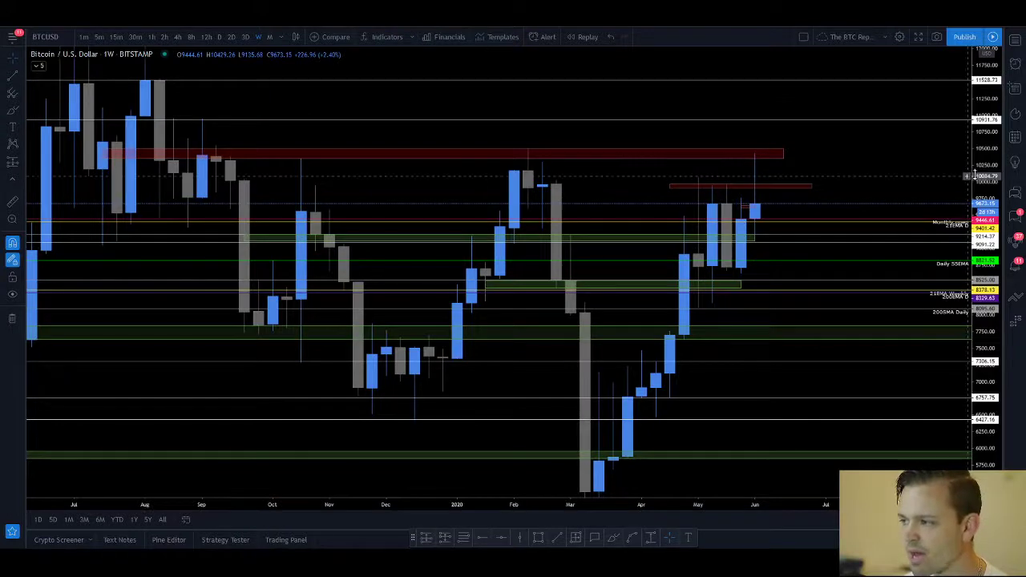
left_click_drag(985, 171, 985, 255)
scroll(898, 295, "up", 2)
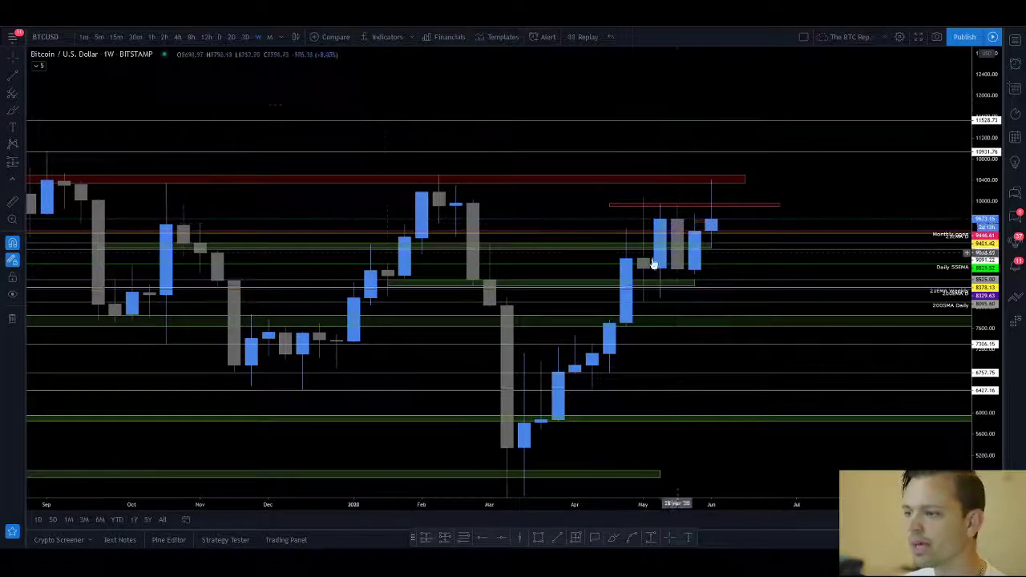
mouse_move(991, 172)
left_mouse_down()
mouse_move(991, 345)
mouse_move(986, 164)
left_mouse_up()
scroll(911, 367, "down", 6)
scroll(681, 209, "up", 3)
scroll(768, 194, "up", 1)
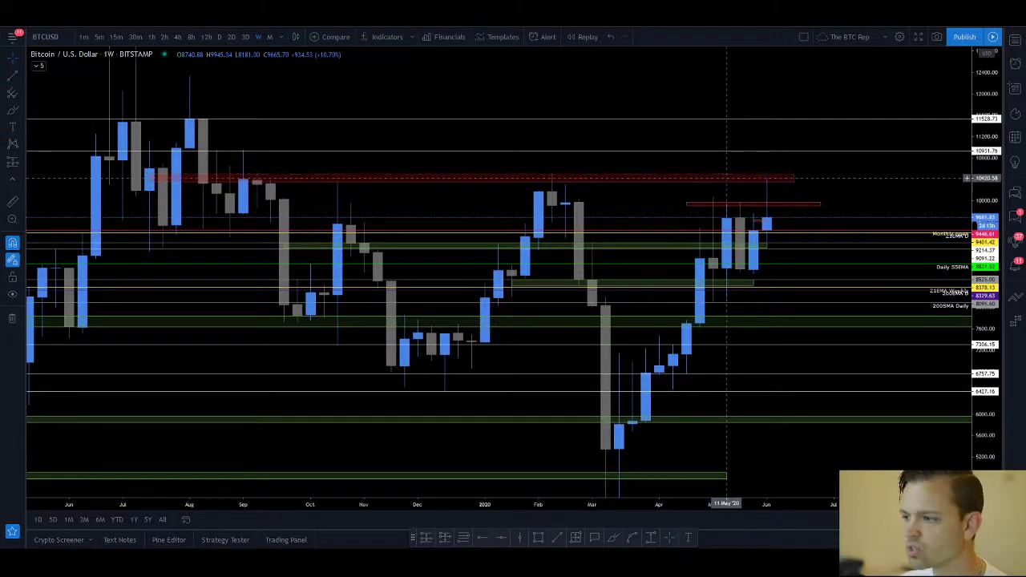
left_click(719, 186)
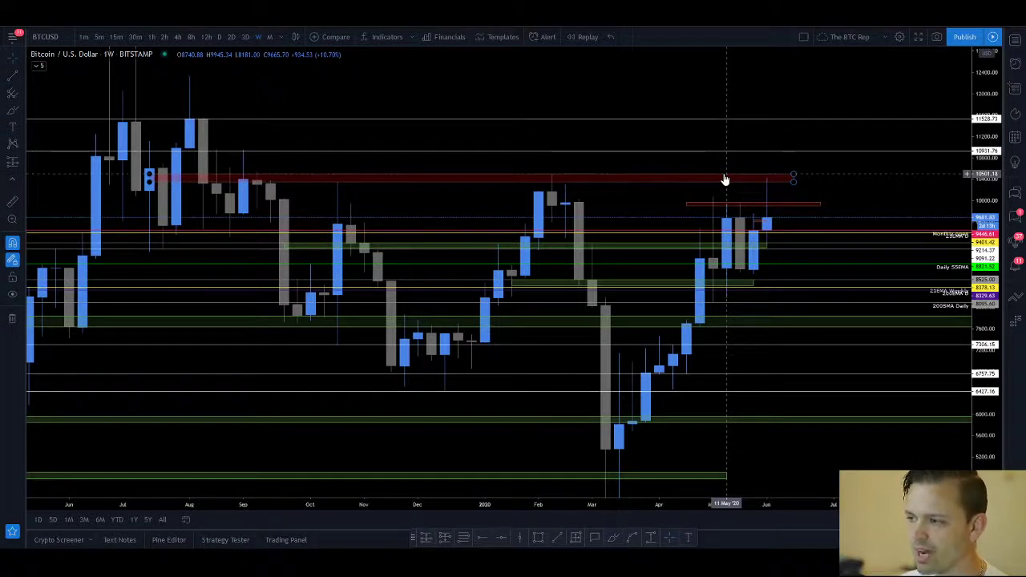
Switch the chart to the daily timeframe, expand the indicator list and show the 10 MAs indicator
left_click(220, 36)
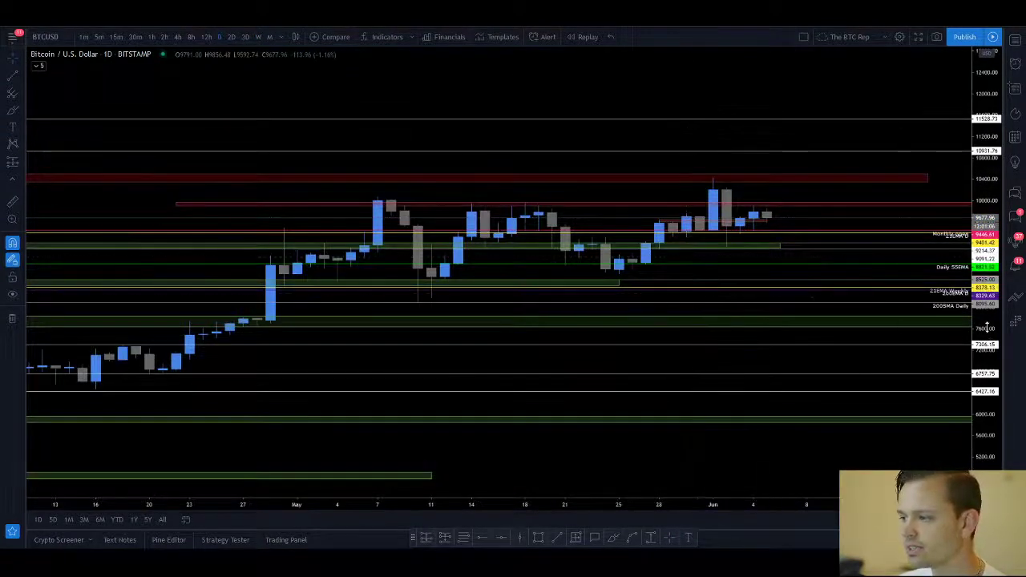
left_click_drag(782, 233, 585, 268)
left_click(39, 66)
left_click(156, 77)
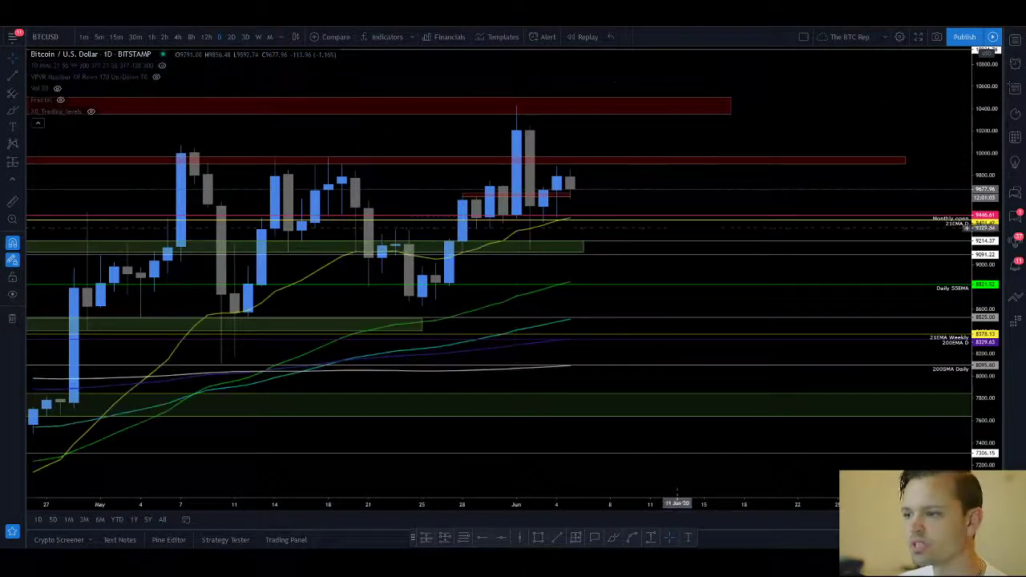
Align the 21EMA D, Daily 55EMA, 200EMA D and 200SMA Daily lines with their averages at 9418.60, 8842.99, 8333.92 and 8091.30, and hide the averages
left_click(651, 219)
left_click_drag(650, 218, 618, 283)
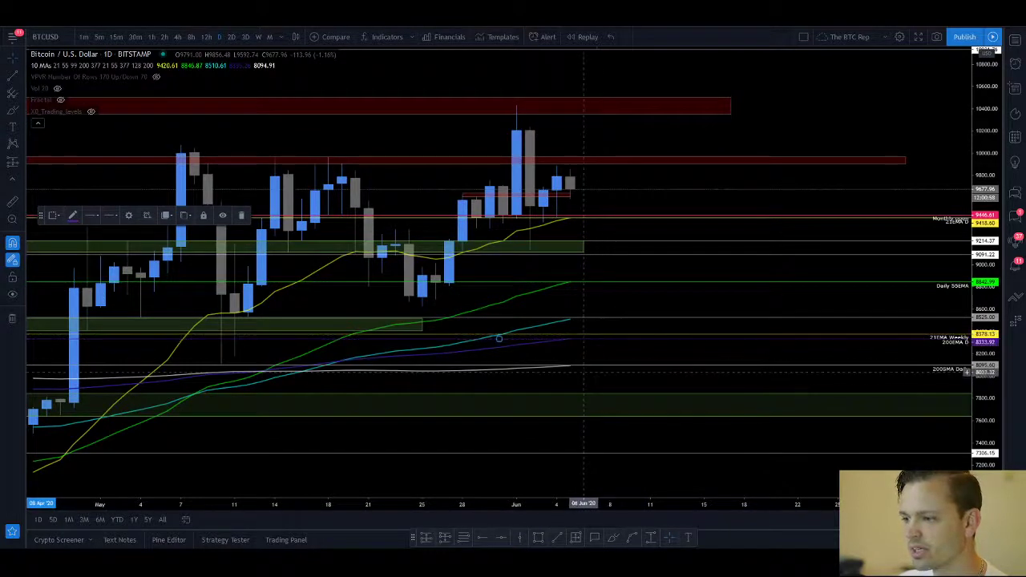
left_click_drag(591, 370, 589, 368)
scroll(673, 298, "down", 3)
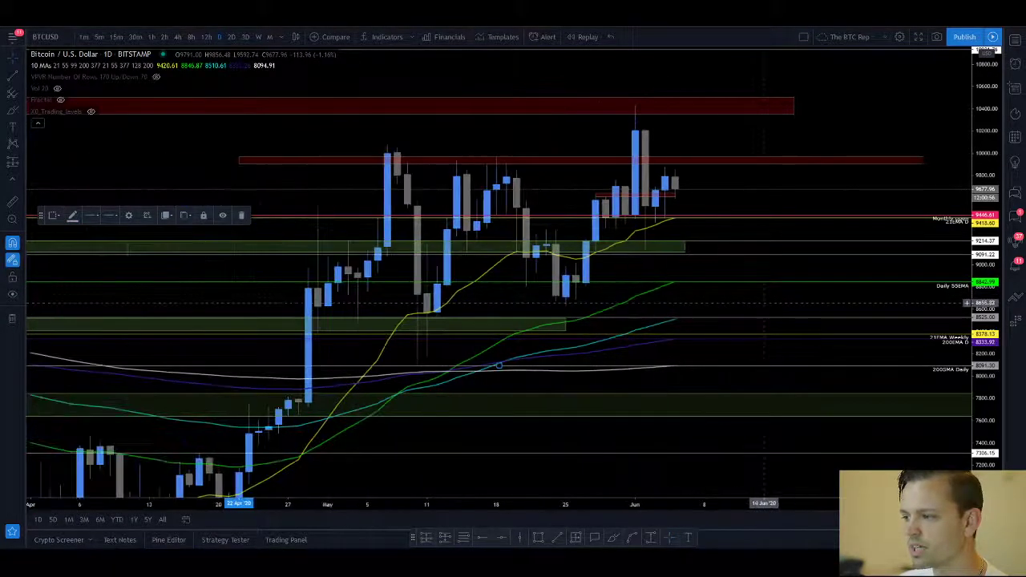
left_click(162, 66)
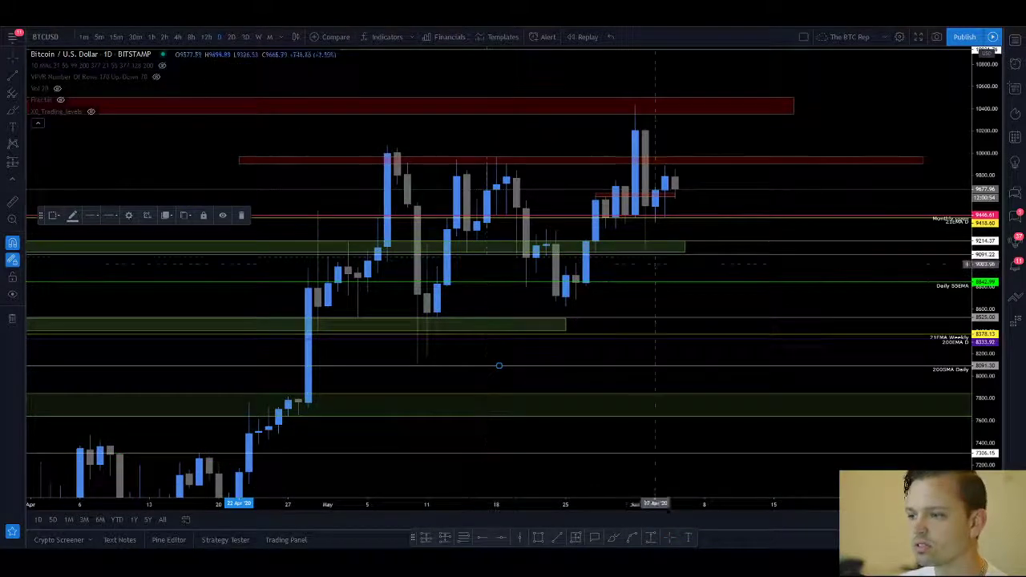
On the weekly timeframe, show the 10 MAs indicator and move the 21EMA Weekly line onto the yellow average at 8365.25
left_click(258, 37)
left_click(162, 66)
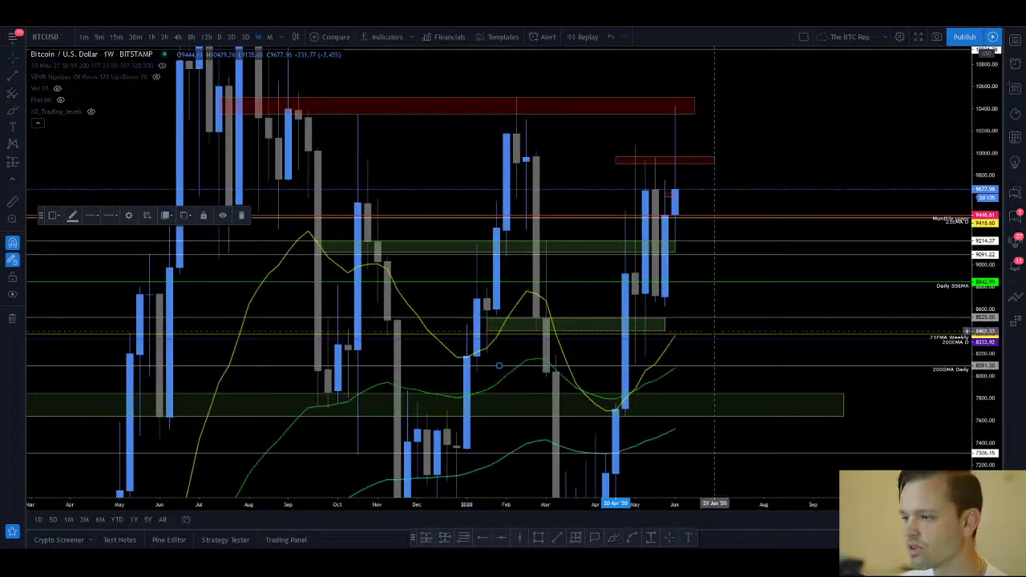
left_click_drag(715, 341, 714, 338)
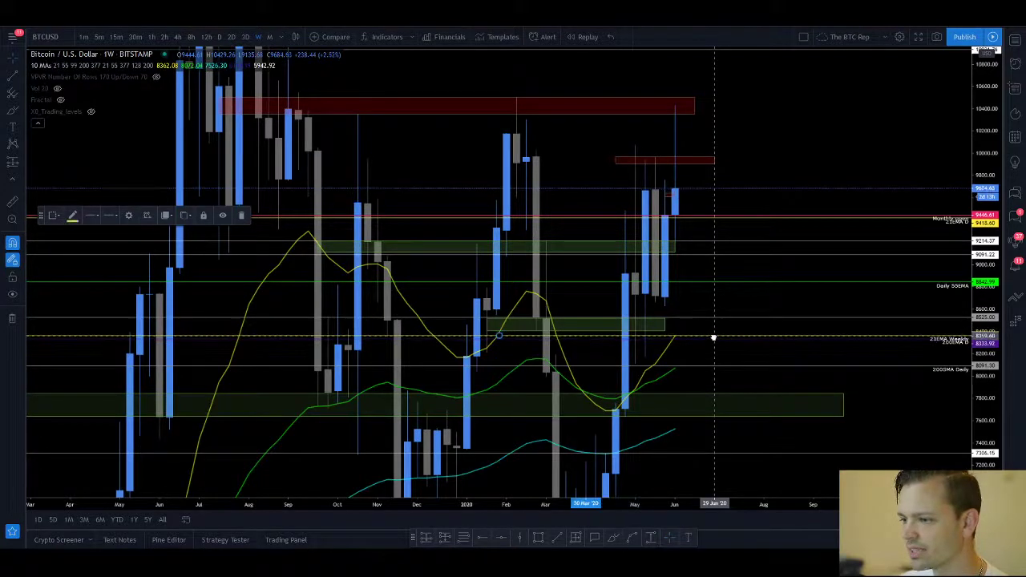
scroll(713, 342, "up", 3)
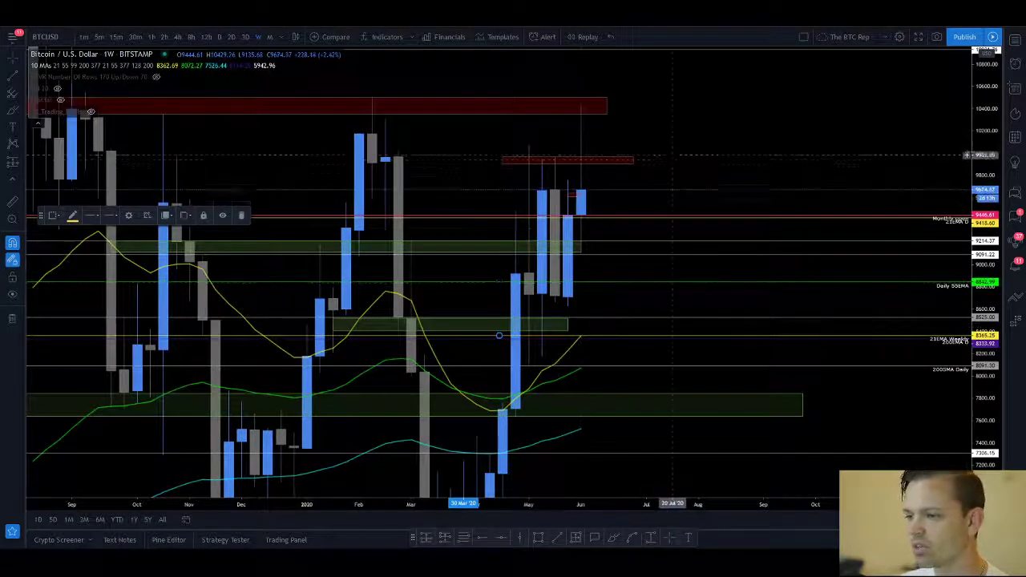
Examine the moving averages relative to price on the weekly and 4-hour timeframes
left_click_drag(706, 143, 882, 95)
left_click_drag(987, 99, 985, 345)
scroll(972, 371, "down", 5)
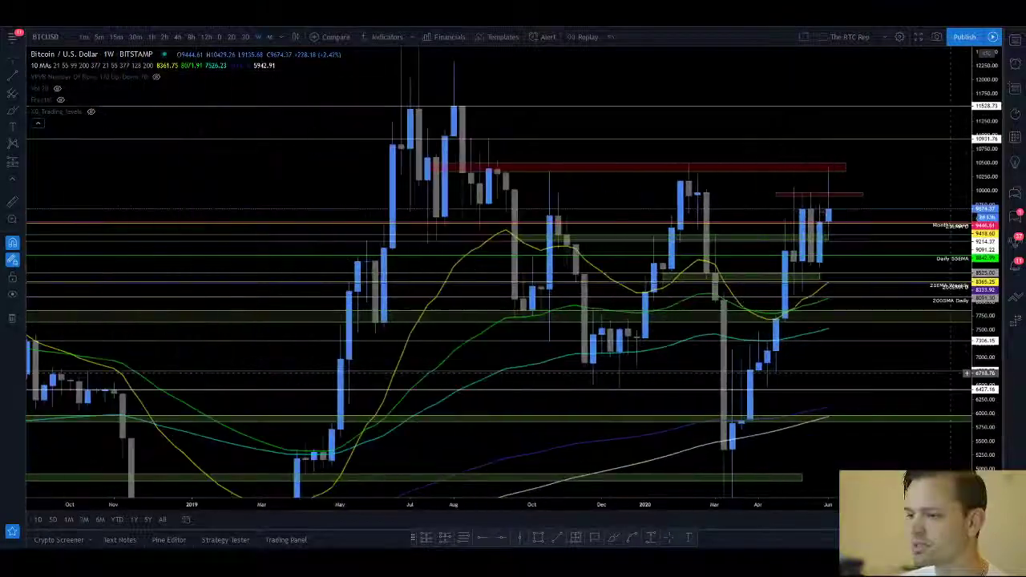
left_click(177, 37)
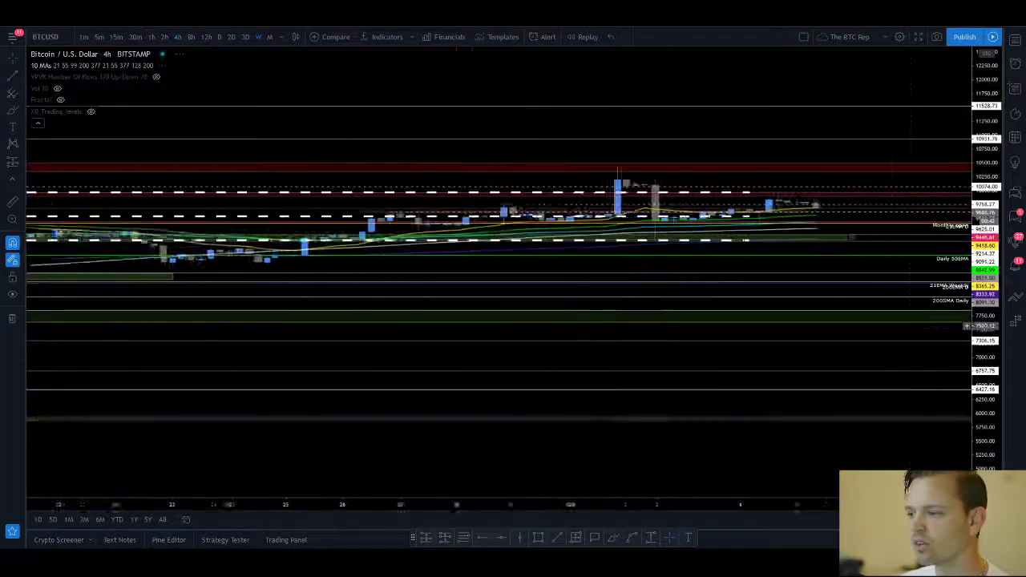
scroll(966, 382, "up", 1)
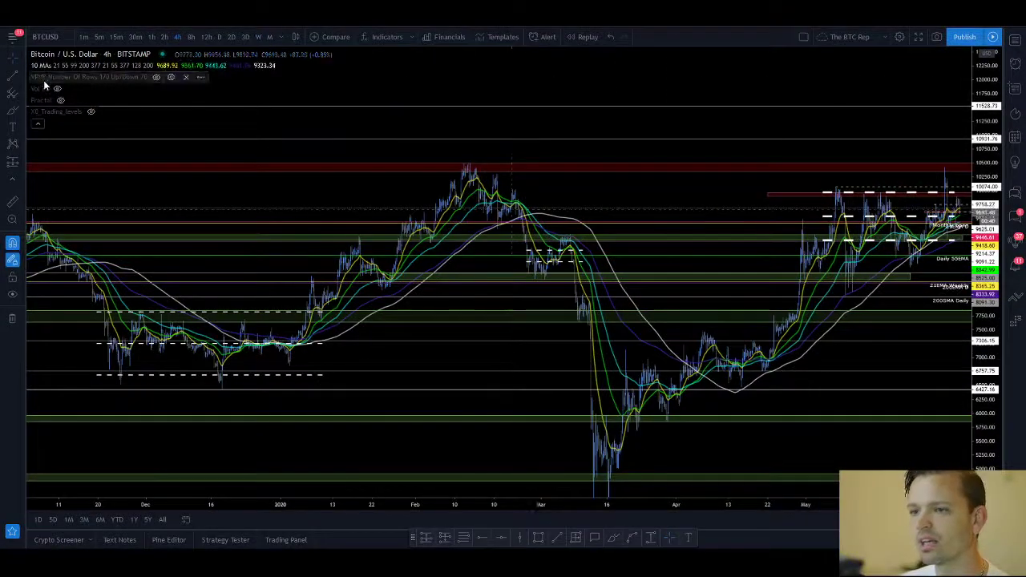
scroll(223, 48, "up", 3)
Return the chart to the daily timeframe, hide the moving averages and collapse the indicator list
left_click(218, 37)
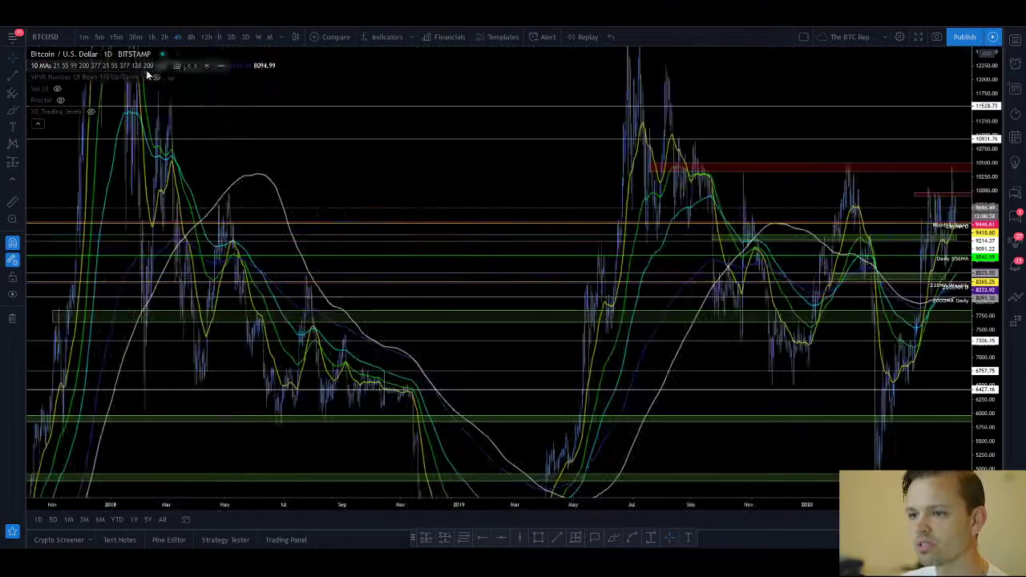
scroll(253, 99, "up", 3)
left_click(38, 123)
scroll(560, 220, "up", 4)
scroll(797, 248, "up", 5)
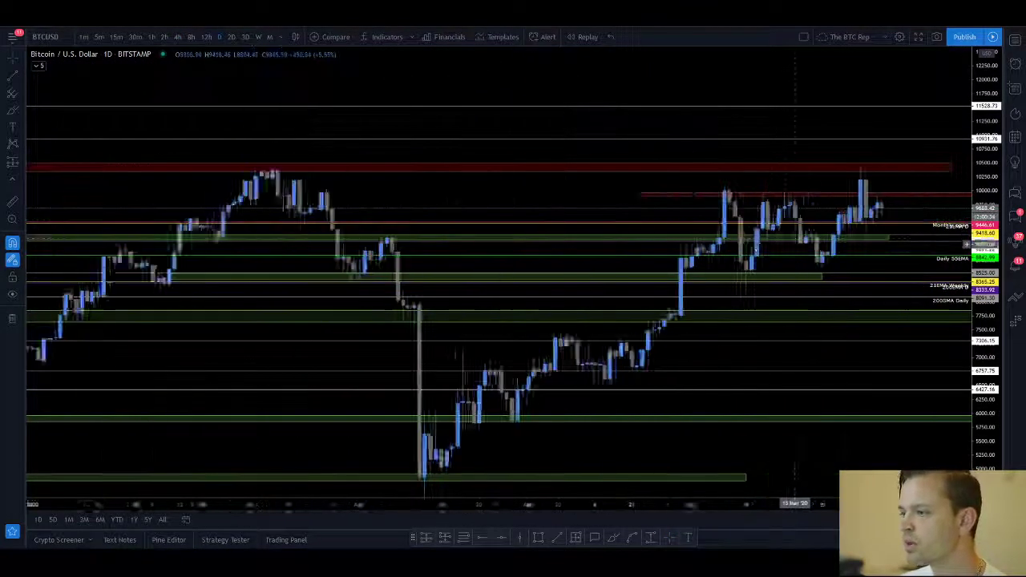
Mark the May and early June swing highs and swing lows on the daily chart with freehand brush arcs and a circle
left_click_drag(977, 247, 978, 219)
scroll(804, 167, "down", 2)
mouse_move(798, 142)
left_mouse_down()
mouse_move(674, 128)
mouse_move(710, 130)
mouse_move(738, 157)
left_mouse_up()
left_click(611, 538)
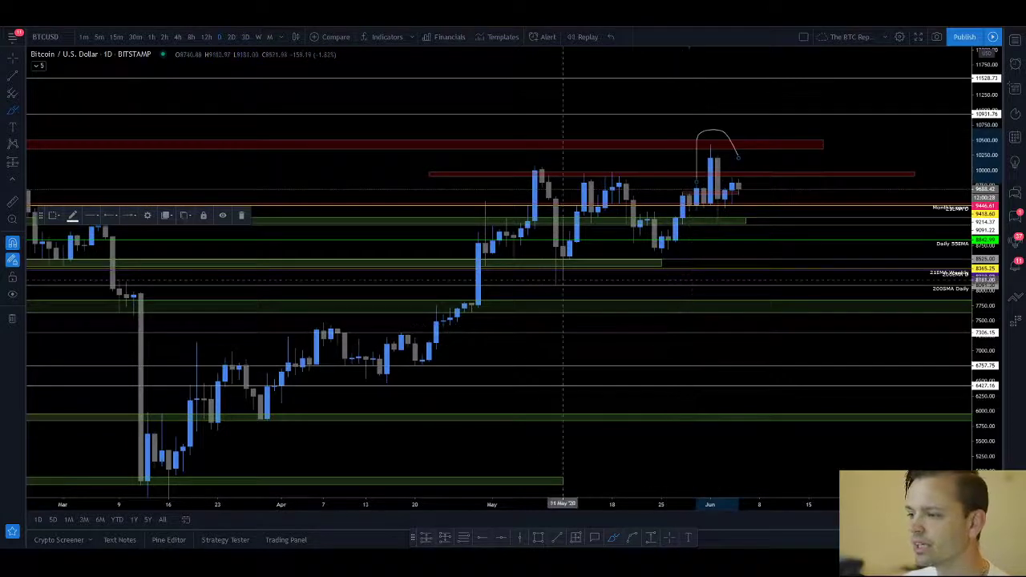
mouse_move(542, 274)
left_mouse_down()
mouse_move(672, 274)
mouse_move(679, 221)
left_mouse_up()
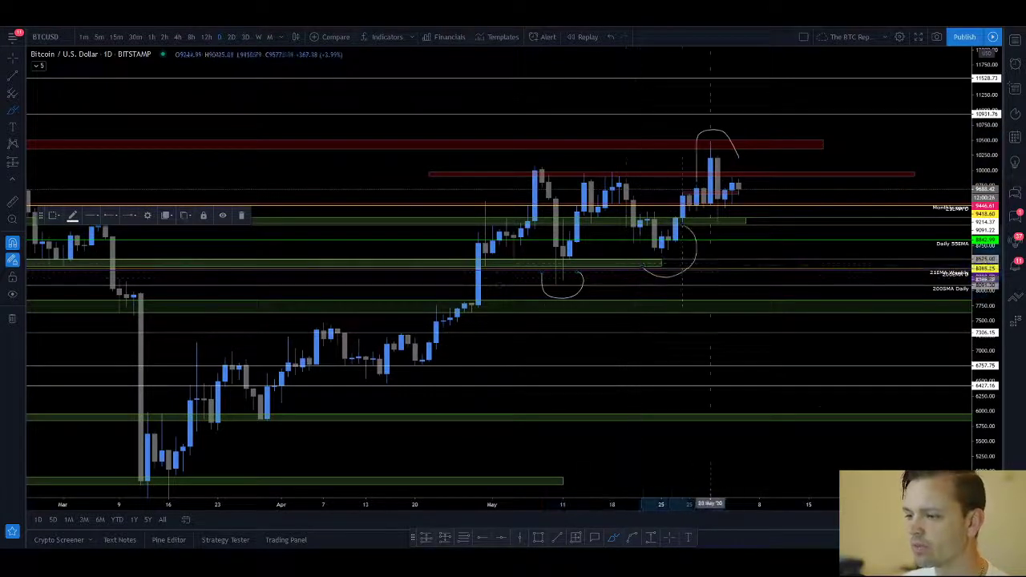
mouse_move(707, 172)
left_mouse_down()
mouse_move(726, 159)
mouse_move(710, 158)
left_mouse_up()
mouse_move(523, 178)
left_mouse_down()
mouse_move(609, 160)
mouse_move(633, 183)
left_mouse_up()
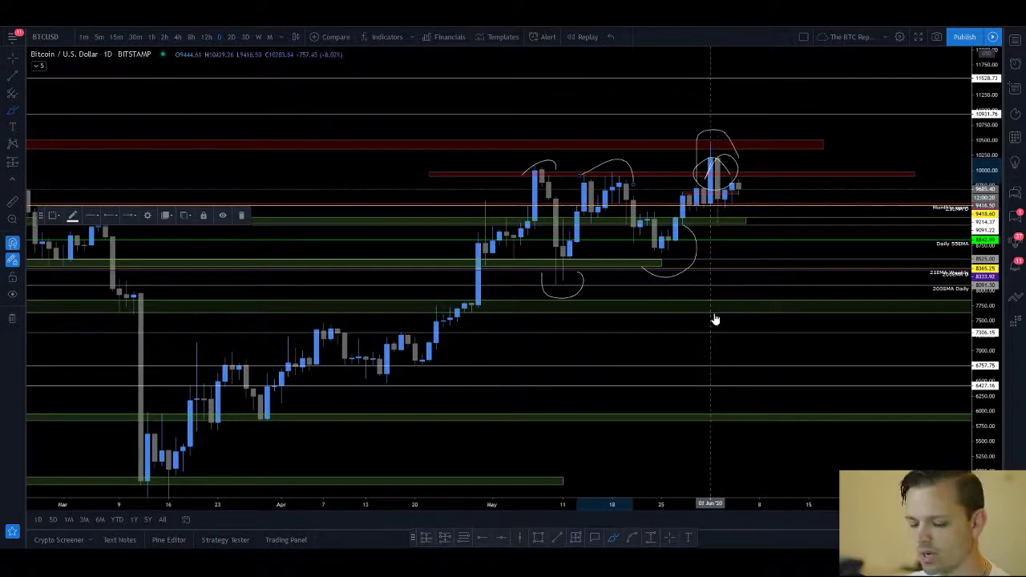
Remove all the freehand brush marks from the daily chart
key("Delete")
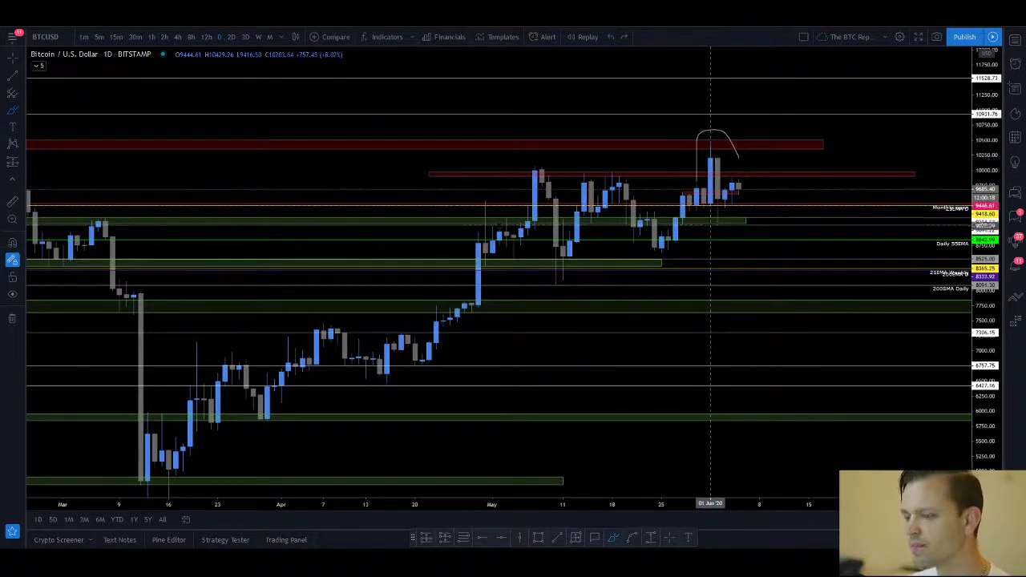
left_click(738, 160)
key("Delete")
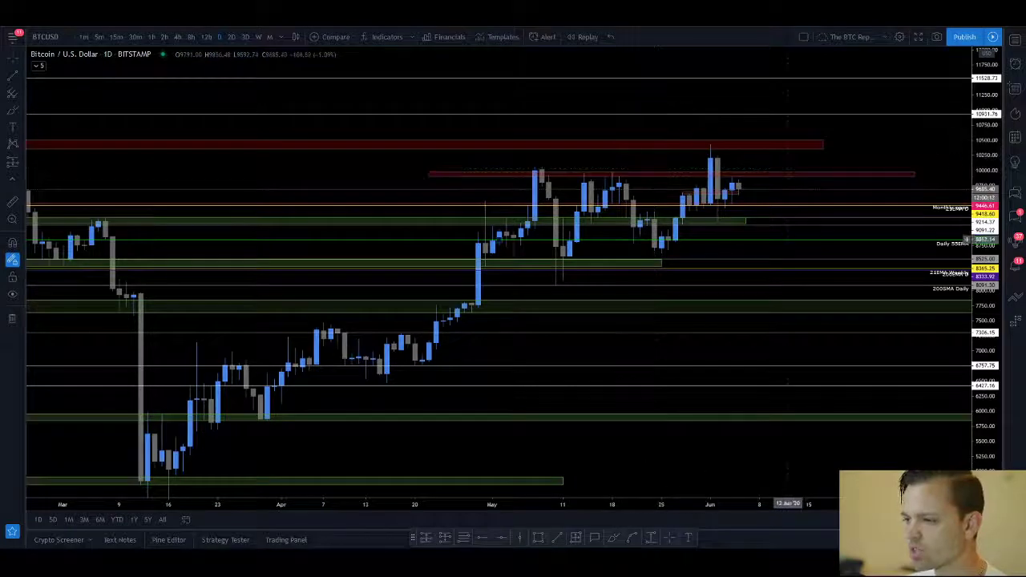
scroll(793, 255, "down", 5)
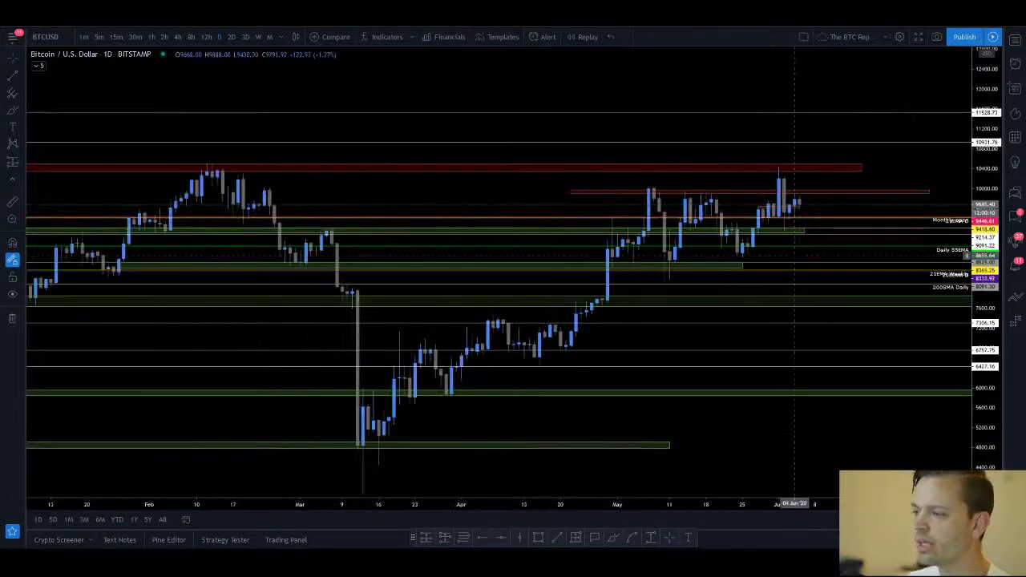
scroll(798, 280, "up", 3)
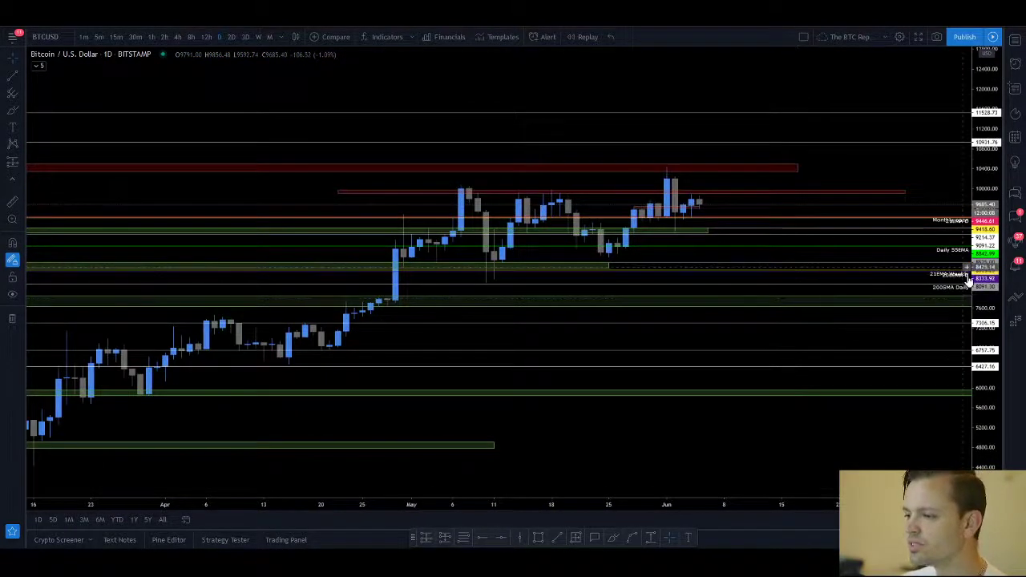
scroll(497, 321, "down", 3)
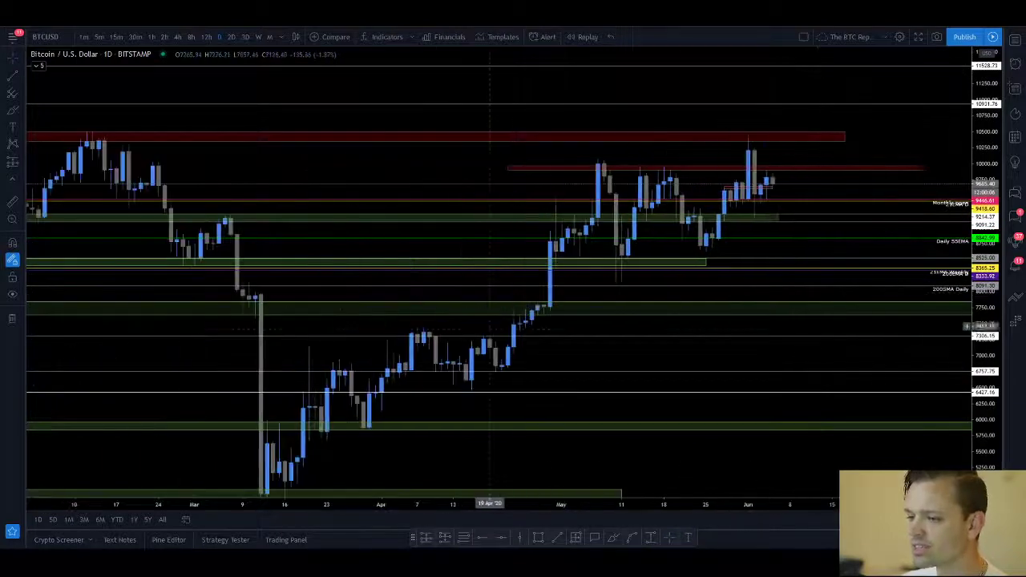
Examine the daily price history from 2019 through the March 2020 low to early June against the support and resistance zones
scroll(529, 252, "up", 3)
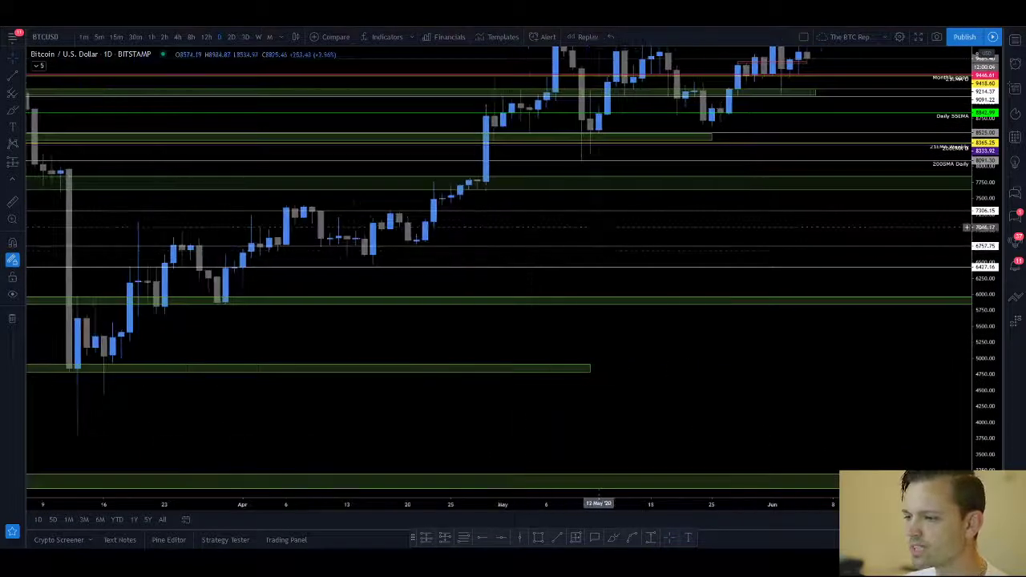
scroll(813, 313, "down", 2)
scroll(819, 309, "up", 3)
scroll(481, 265, "up", 2)
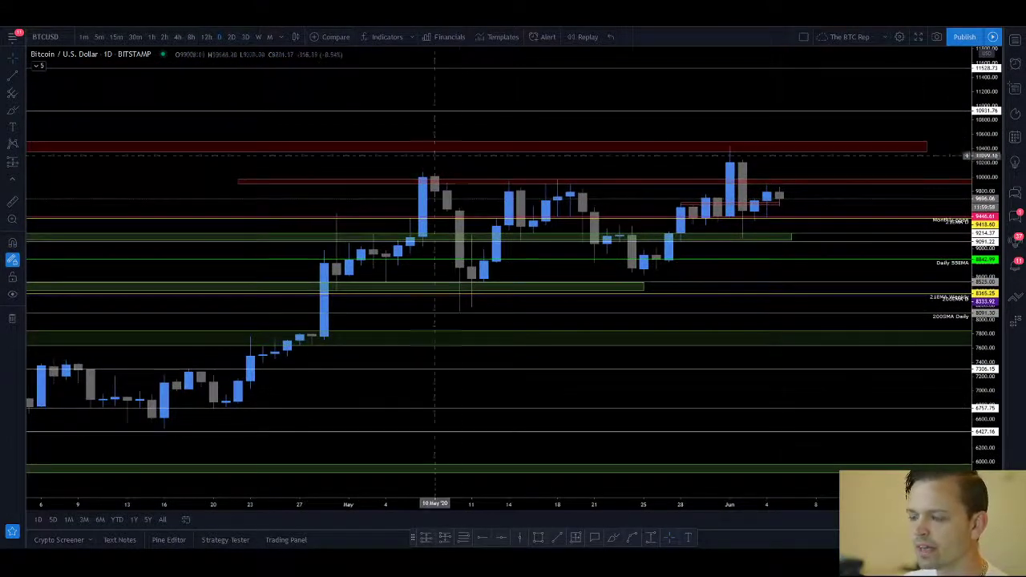
scroll(470, 265, "down", 2)
scroll(729, 264, "down", 3)
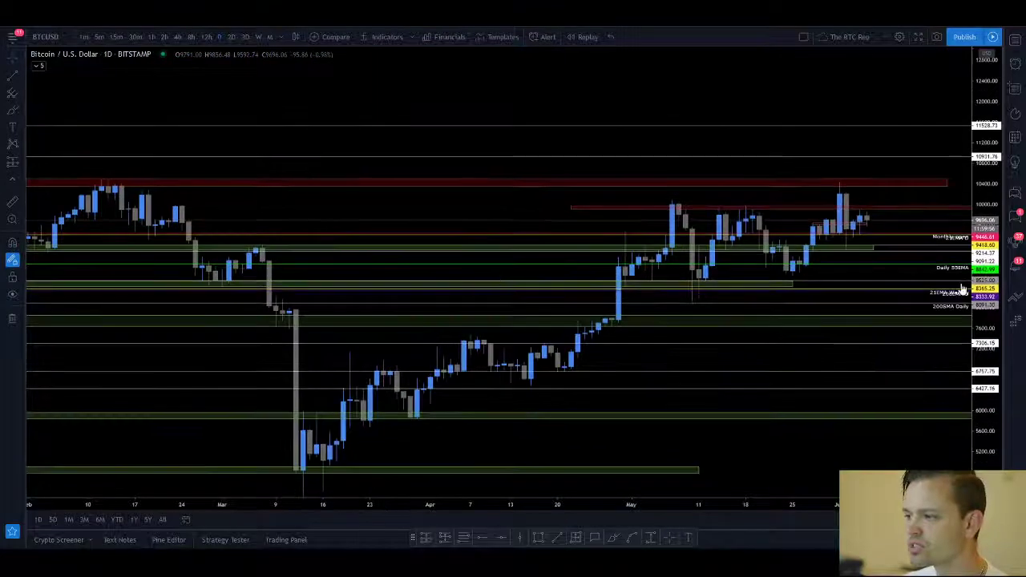
scroll(933, 297, "down", 4)
scroll(933, 297, "up", 2)
left_click_drag(838, 167, 684, 178)
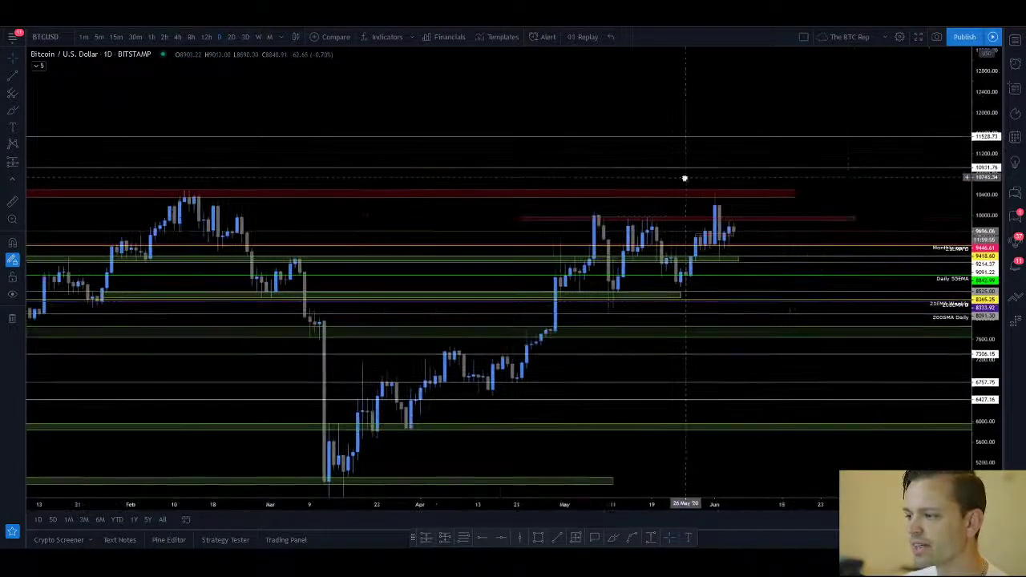
scroll(660, 252, "down", 4)
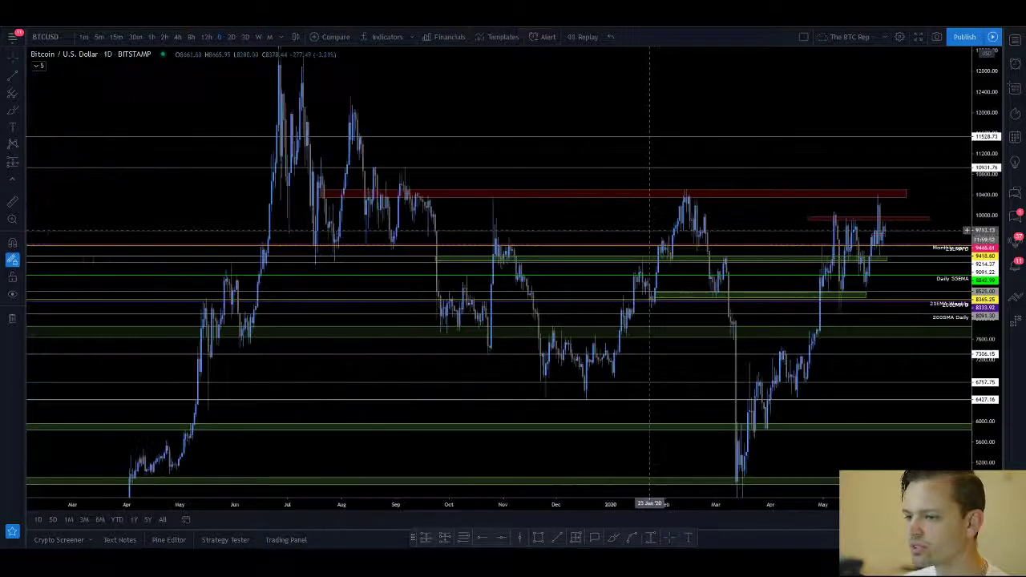
scroll(656, 238, "up", 4)
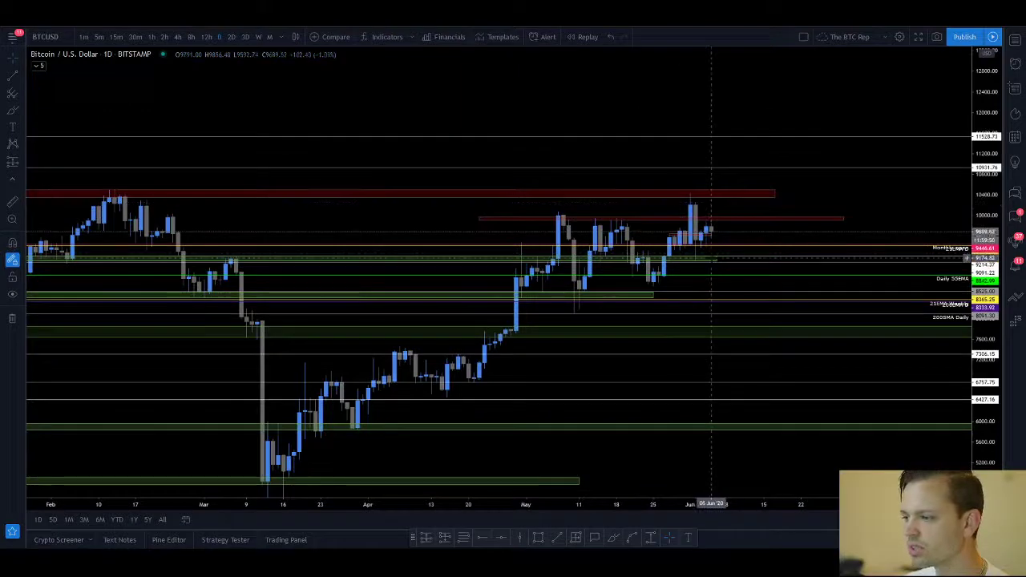
Examine the May and early June daily candles between the red resistance zones and the green support zone around 9091–9214
scroll(711, 258, "up", 3)
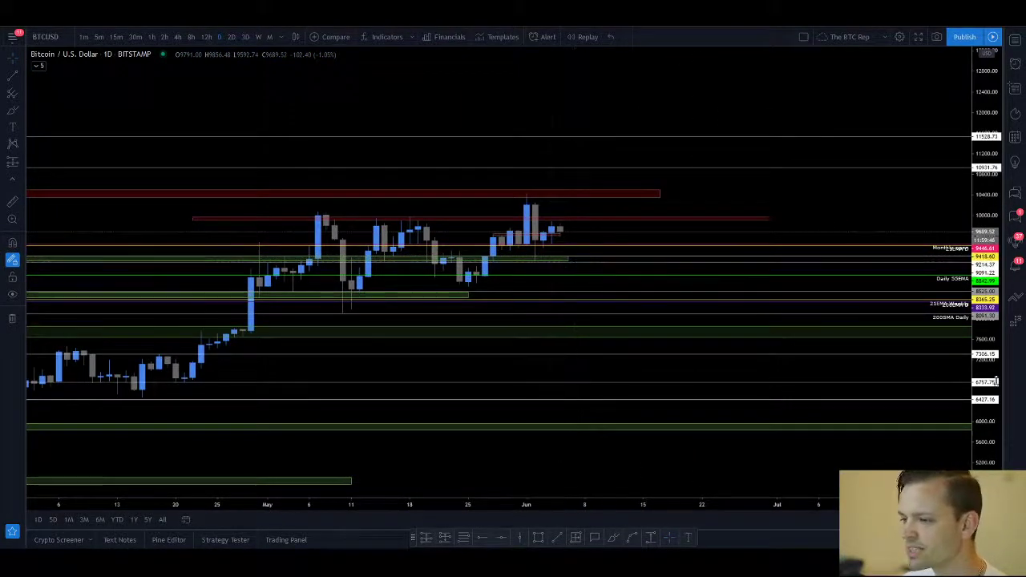
left_click_drag(995, 381, 996, 211)
scroll(462, 204, "up", 2)
left_click_drag(462, 204, 841, 222)
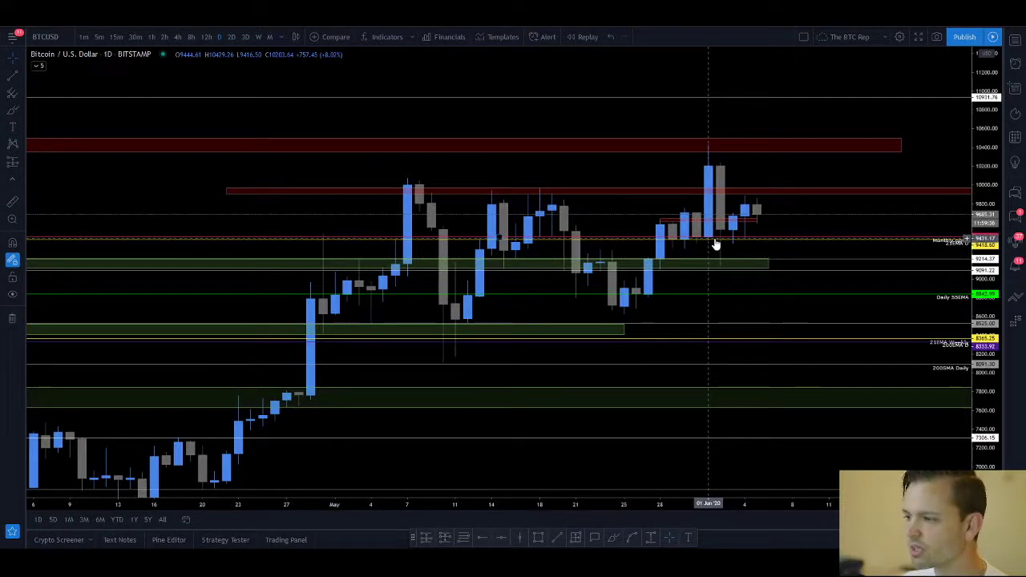
scroll(716, 242, "up", 2)
left_click_drag(993, 293, 993, 260)
scroll(922, 294, "down", 1)
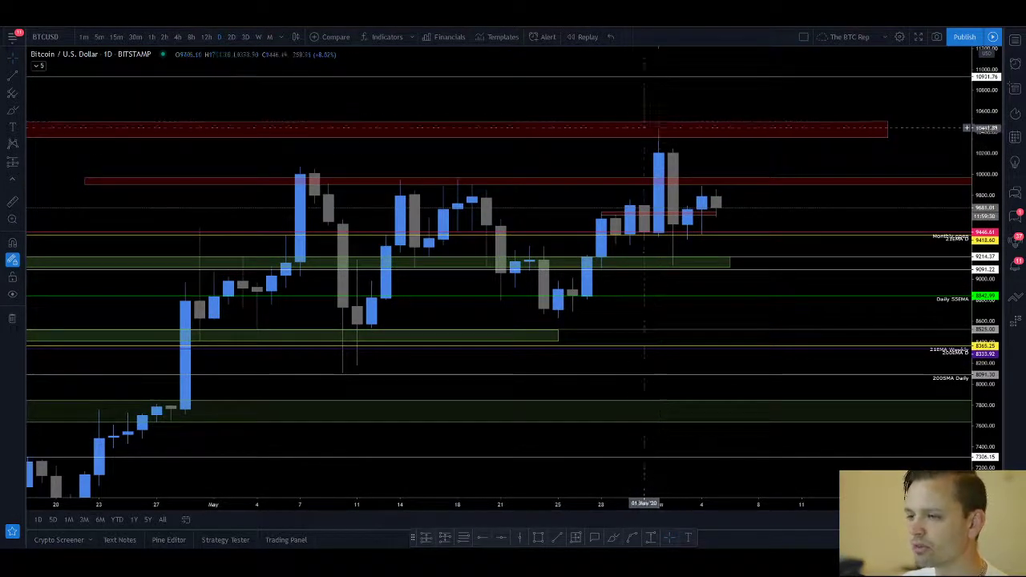
scroll(800, 262, "down", 2)
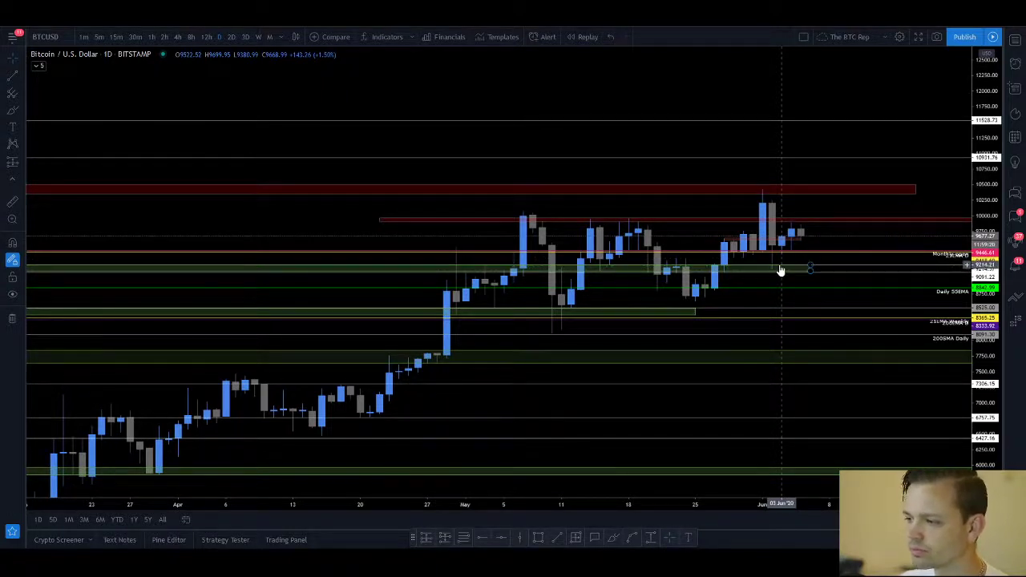
scroll(783, 271, "up", 1)
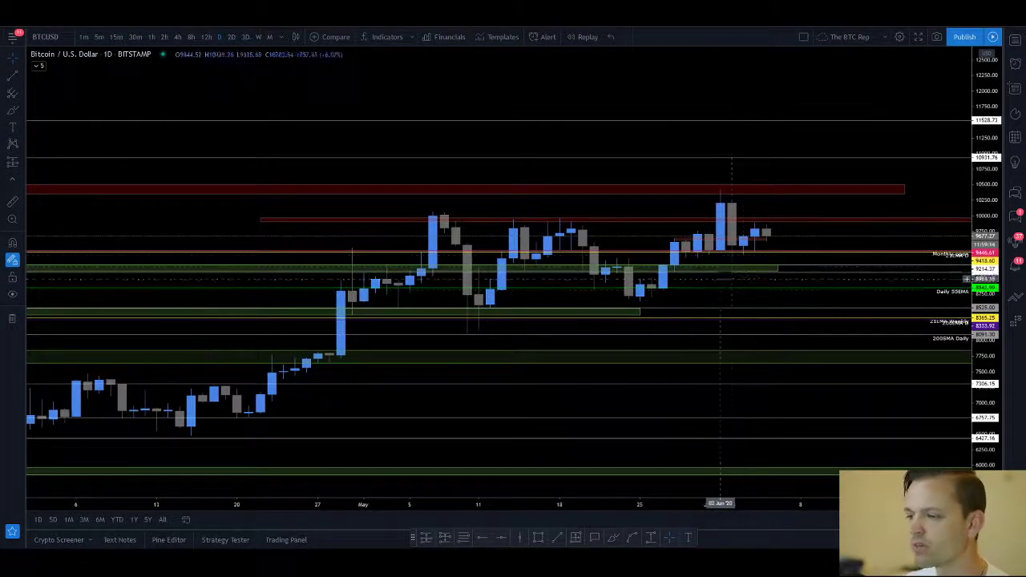
scroll(778, 358, "down", 1)
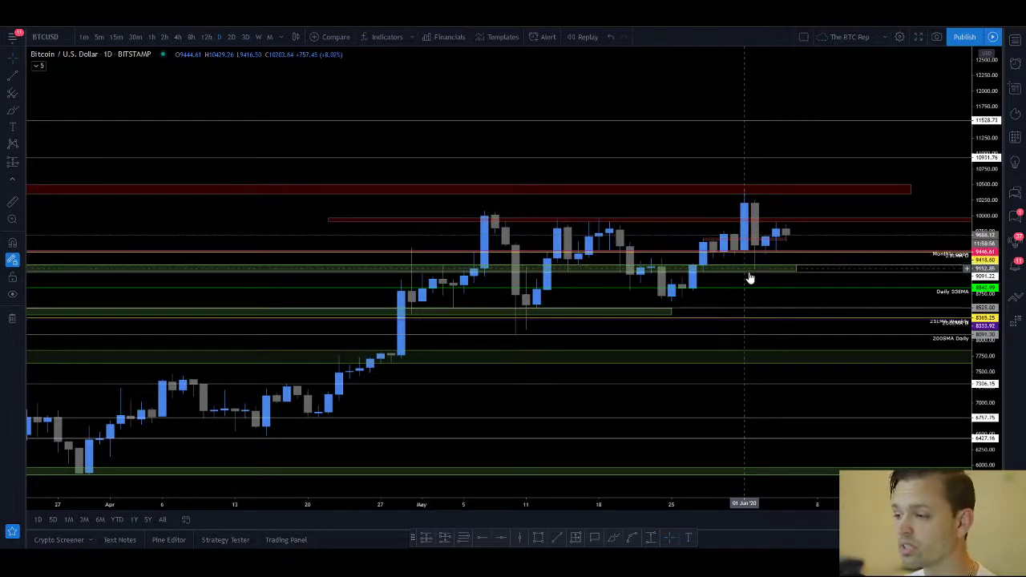
scroll(811, 270, "up", 2)
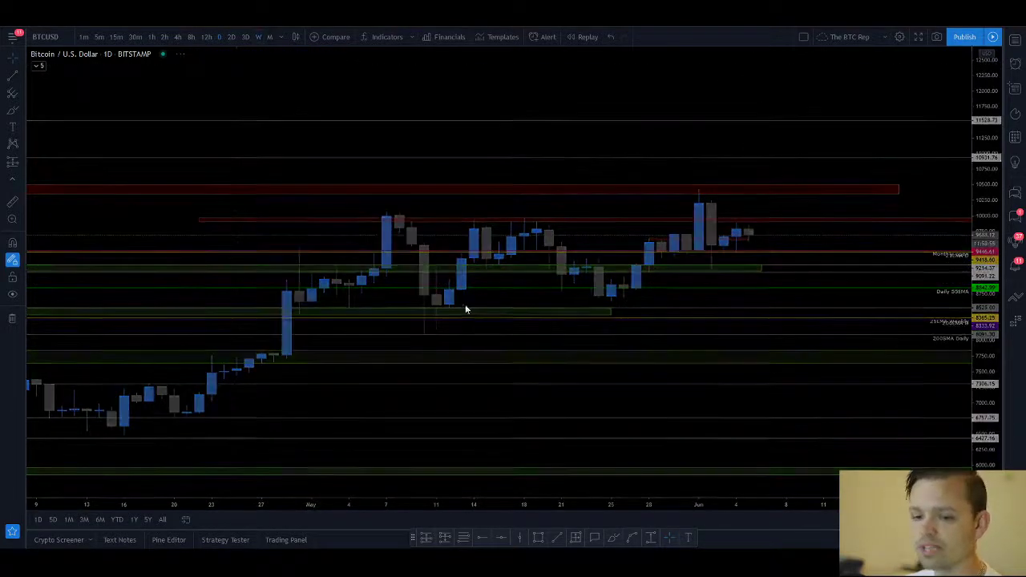
Switch the chart to the weekly timeframe and inspect the latest candles against the red resistance zones
left_click_drag(978, 182, 968, 300)
scroll(943, 416, "down", 4)
scroll(774, 197, "up", 3)
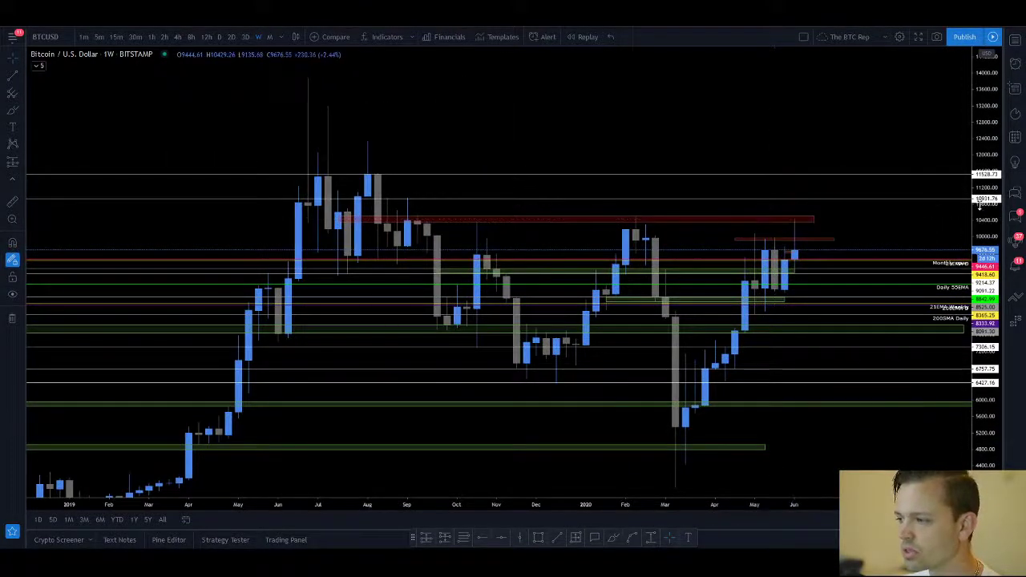
scroll(774, 219, "up", 2)
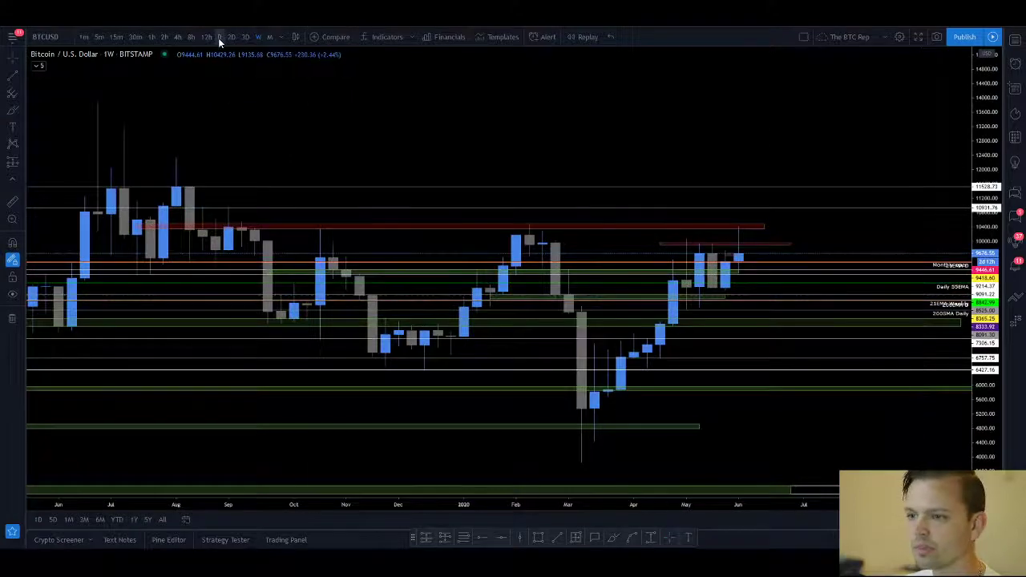
Switch the chart to the 4-hour timeframe and examine the May to early June price action within the dashed white range lines
left_click(218, 37)
left_click(179, 38)
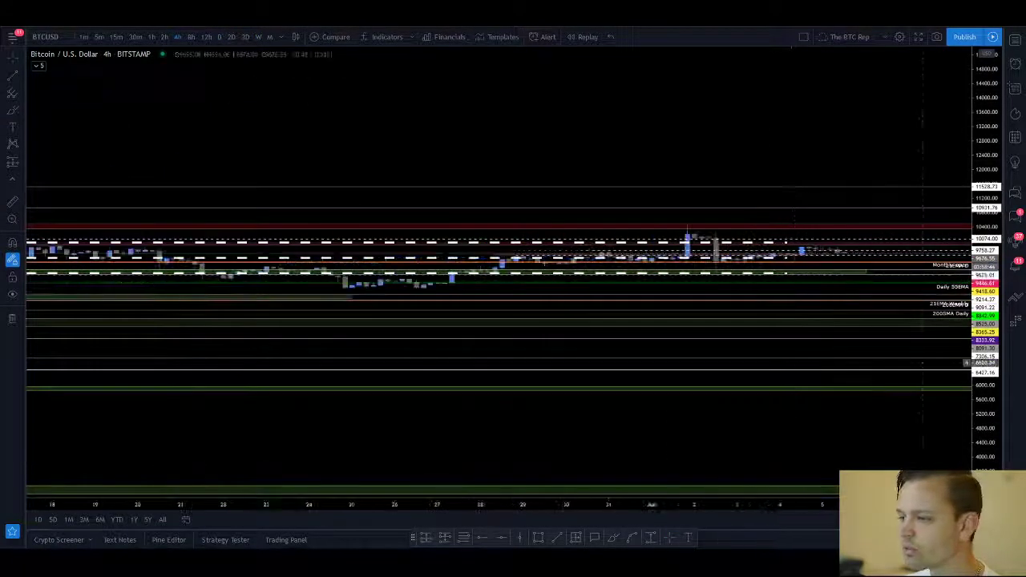
left_click_drag(989, 297, 989, 264)
scroll(898, 266, "down", 5)
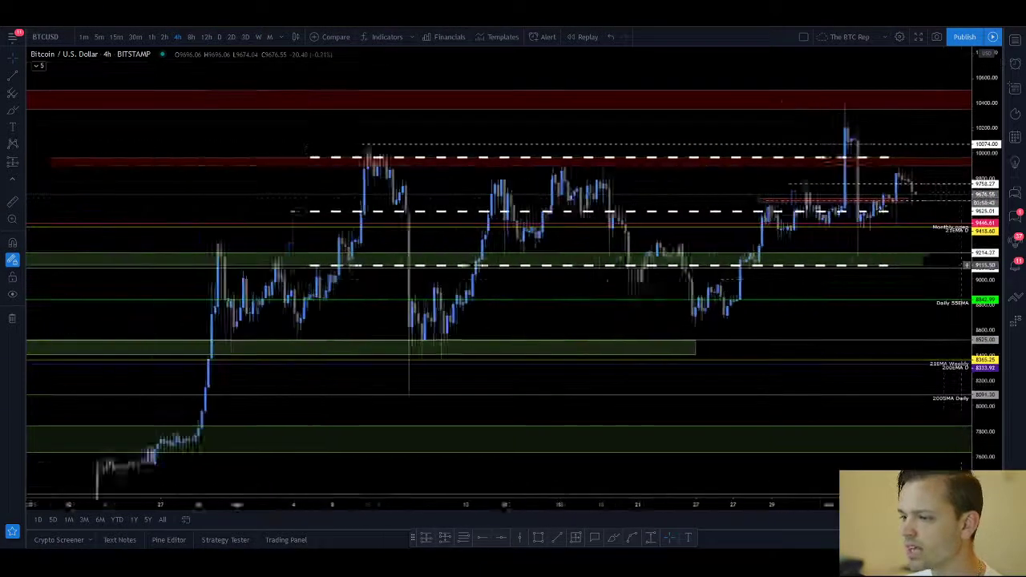
left_click_drag(848, 285, 724, 333)
scroll(731, 334, "up", 2)
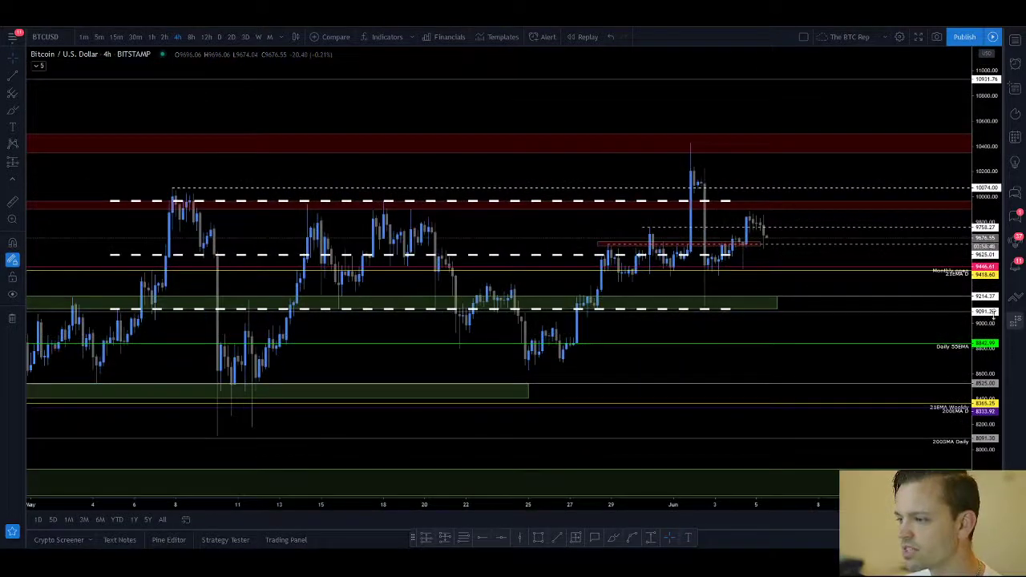
scroll(732, 333, "up", 2)
scroll(761, 464, "up", 2)
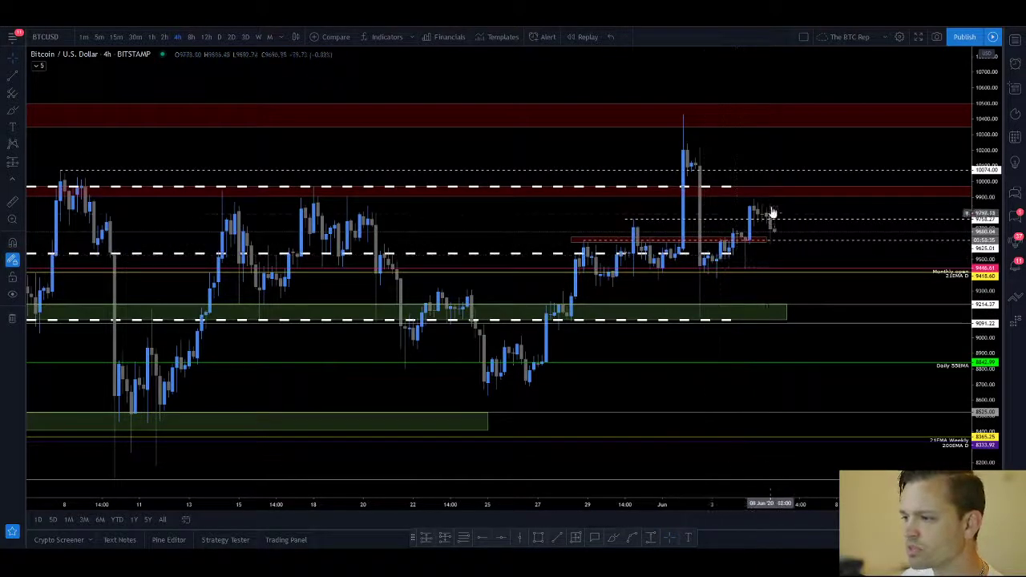
left_click_drag(418, 149, 463, 139)
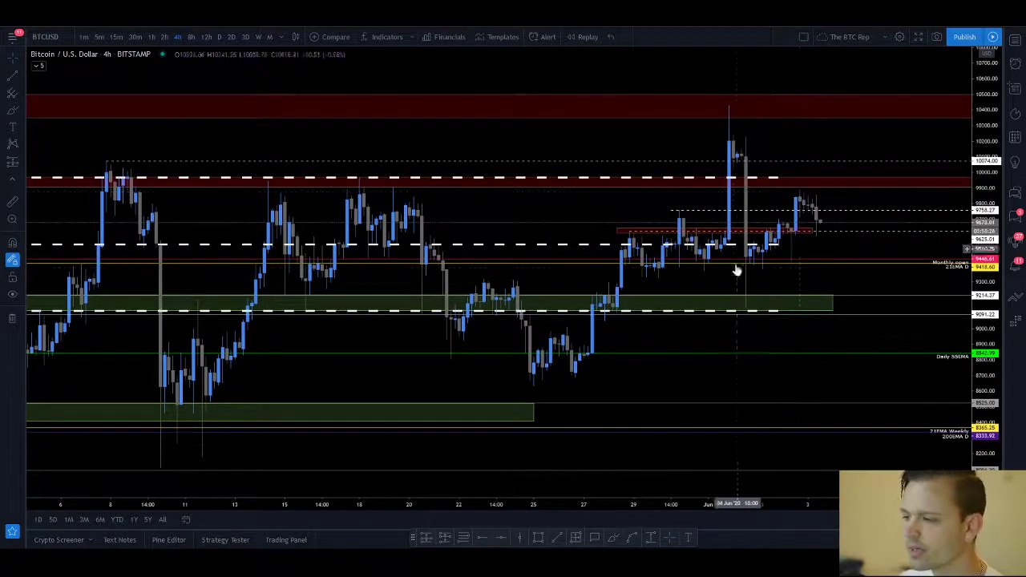
left_click_drag(706, 284, 788, 271)
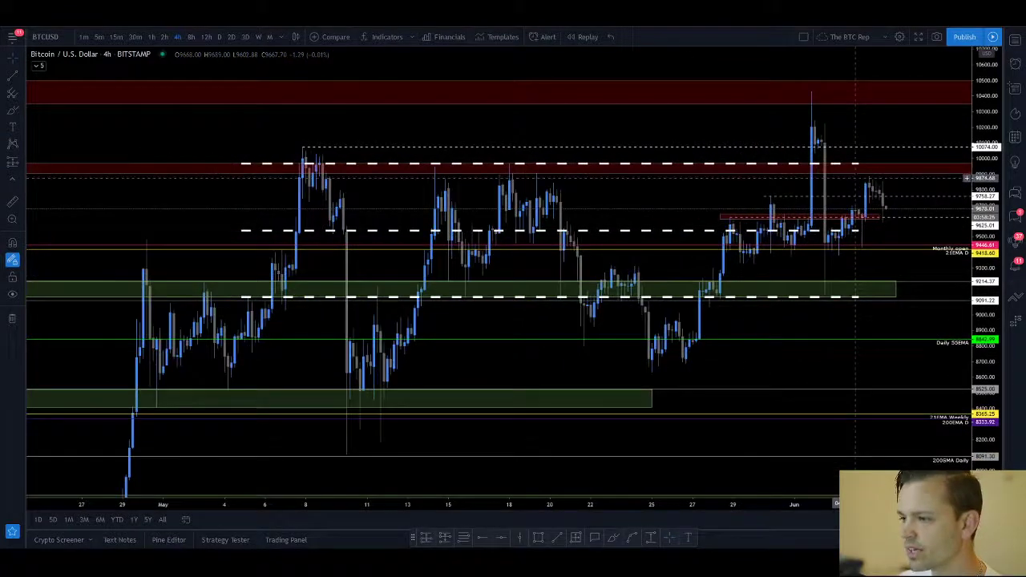
Examine the latest 4-hour candles against the 9625.01 and 9758.27 levels, the monthly open and the surrounding support and resistance zones
scroll(873, 192, "up", 3)
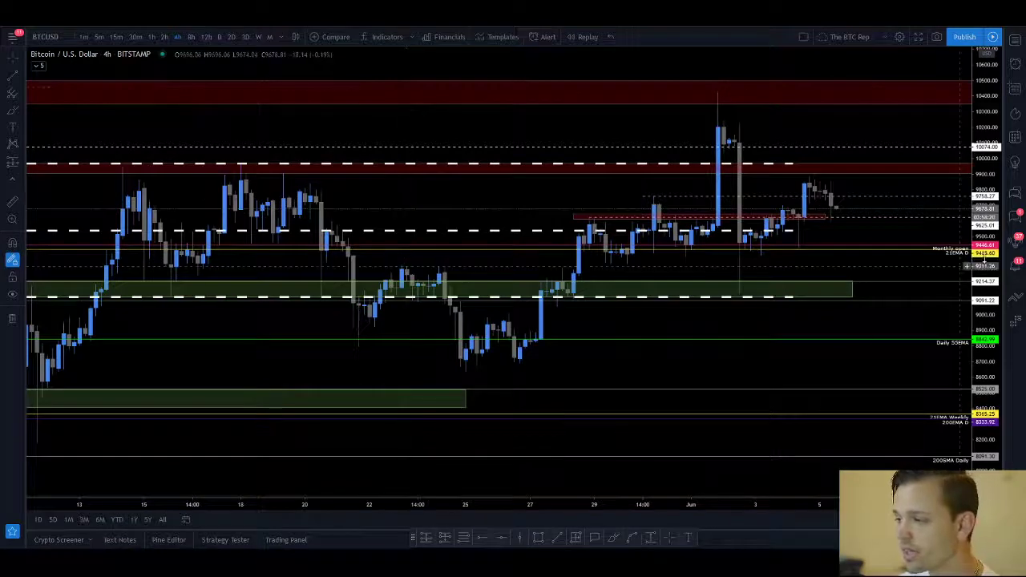
scroll(882, 224, "down", 3)
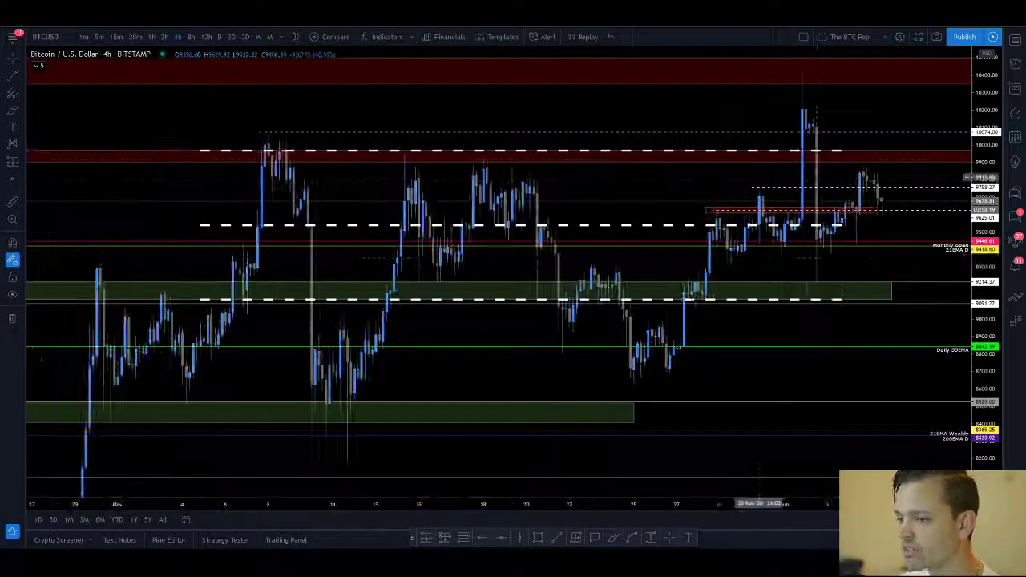
scroll(774, 206, "up", 2)
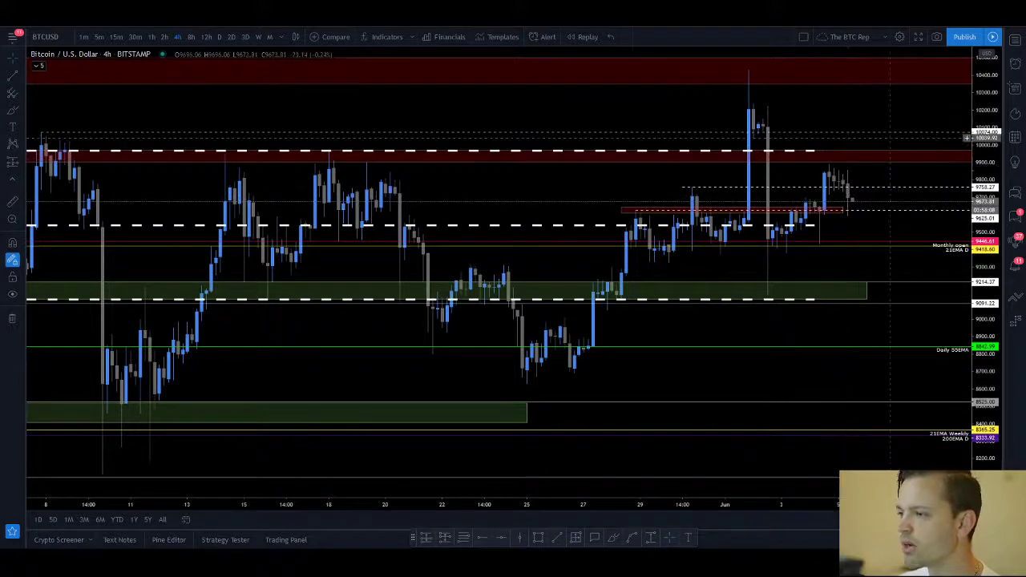
left_click_drag(994, 186, 994, 227)
scroll(898, 324, "down", 5)
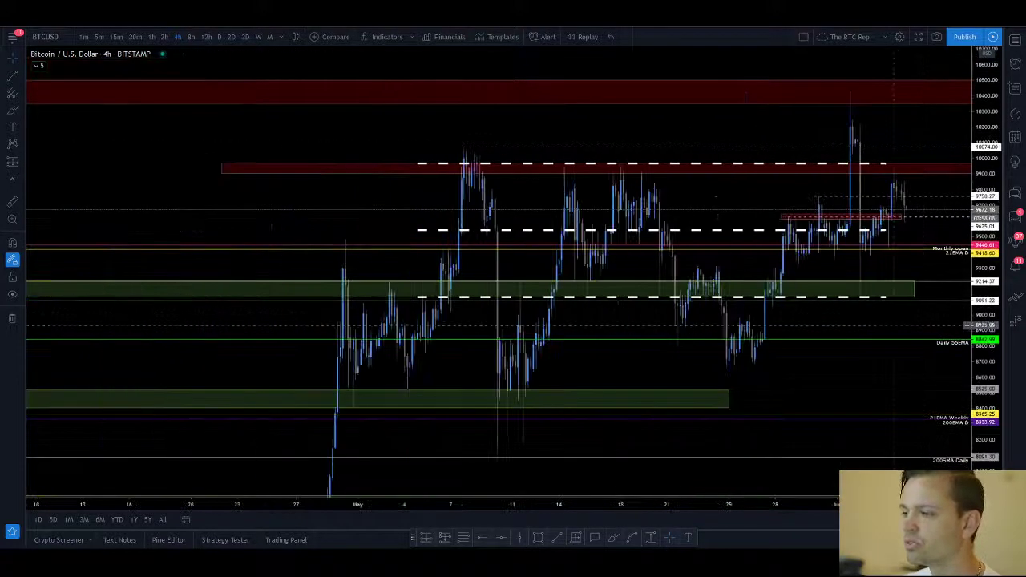
left_click_drag(769, 128, 599, 149)
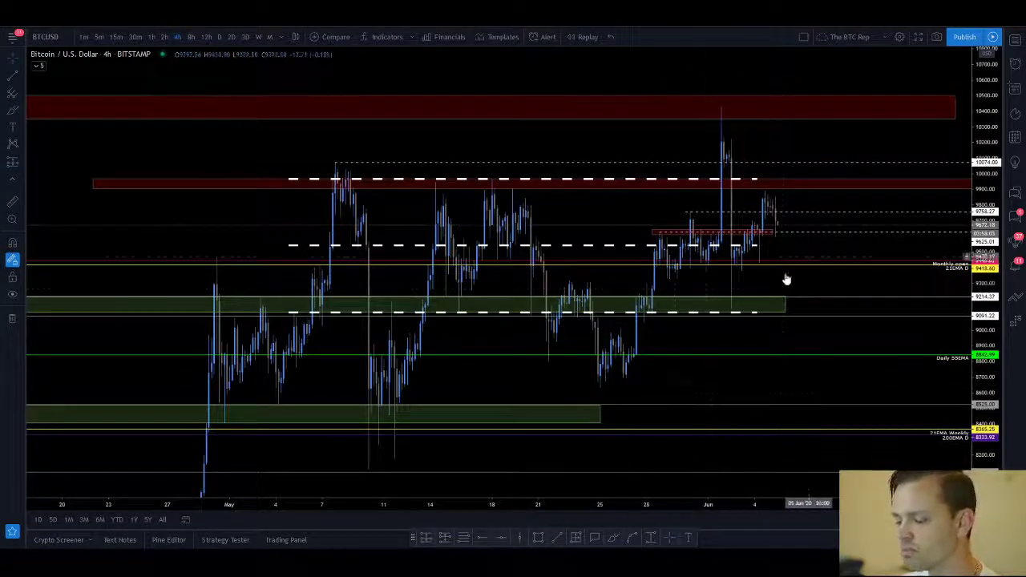
scroll(760, 257, "up", 2)
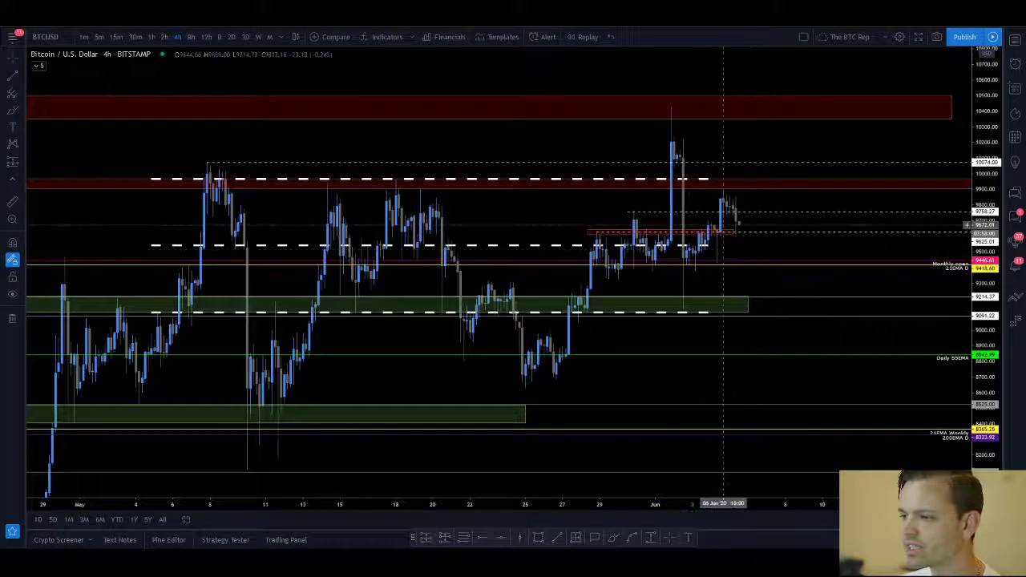
scroll(778, 293, "down", 2)
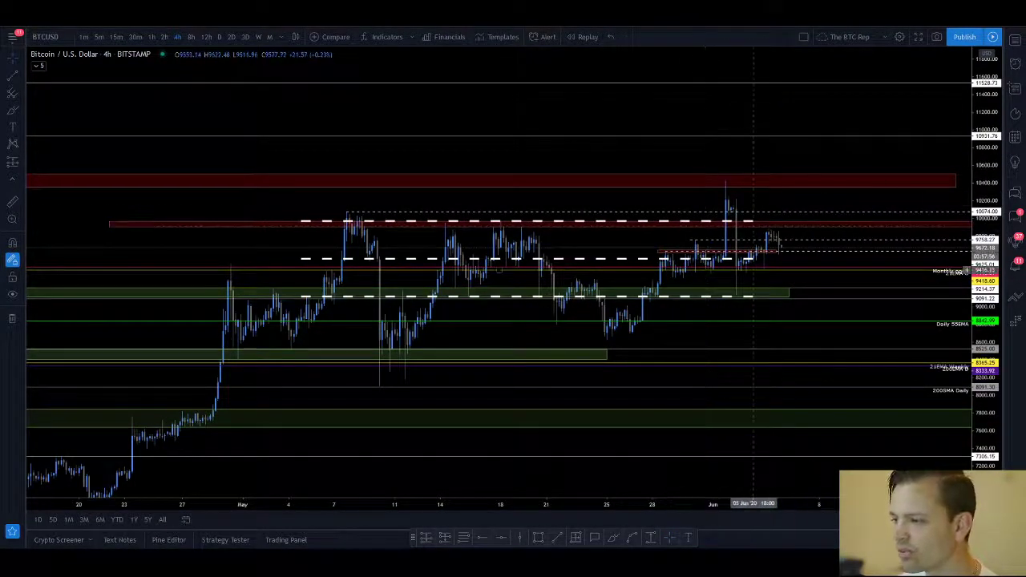
Return the chart to the daily timeframe and compare the early June high with earlier highs at the upper red resistance zone
left_click(230, 37)
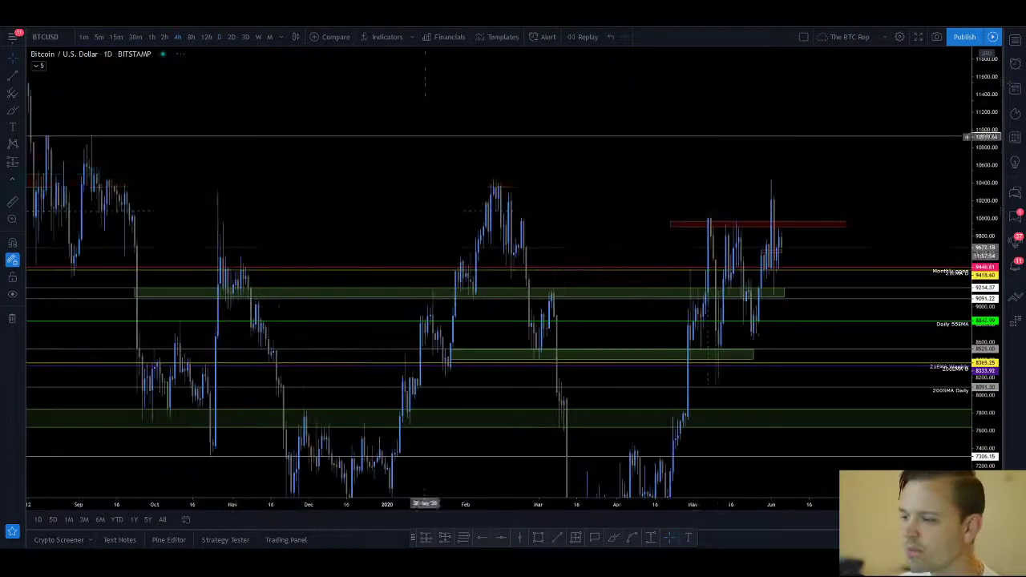
scroll(573, 133, "down", 6)
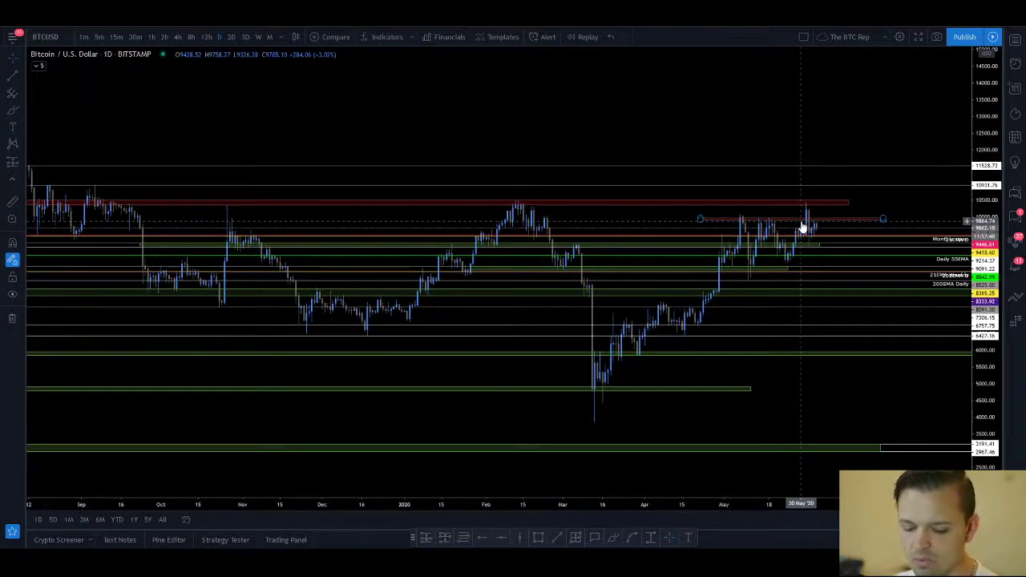
scroll(585, 211, "down", 2)
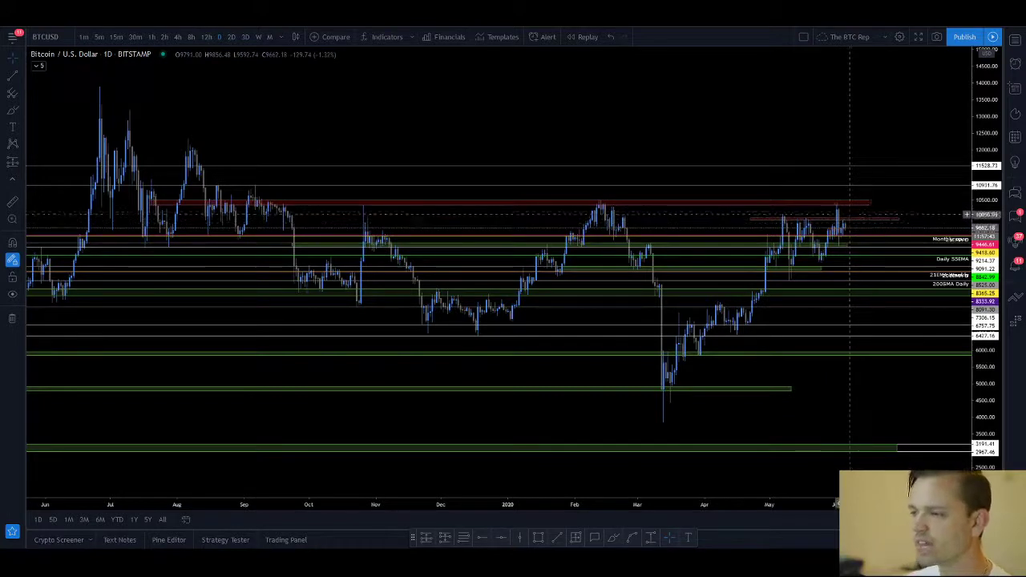
left_click(843, 205)
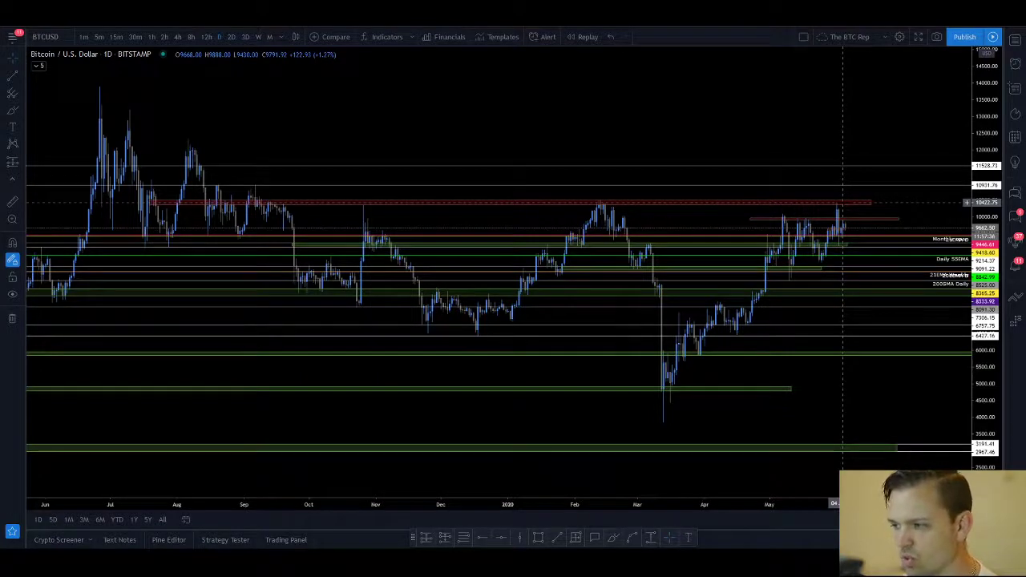
scroll(822, 267, "up", 1)
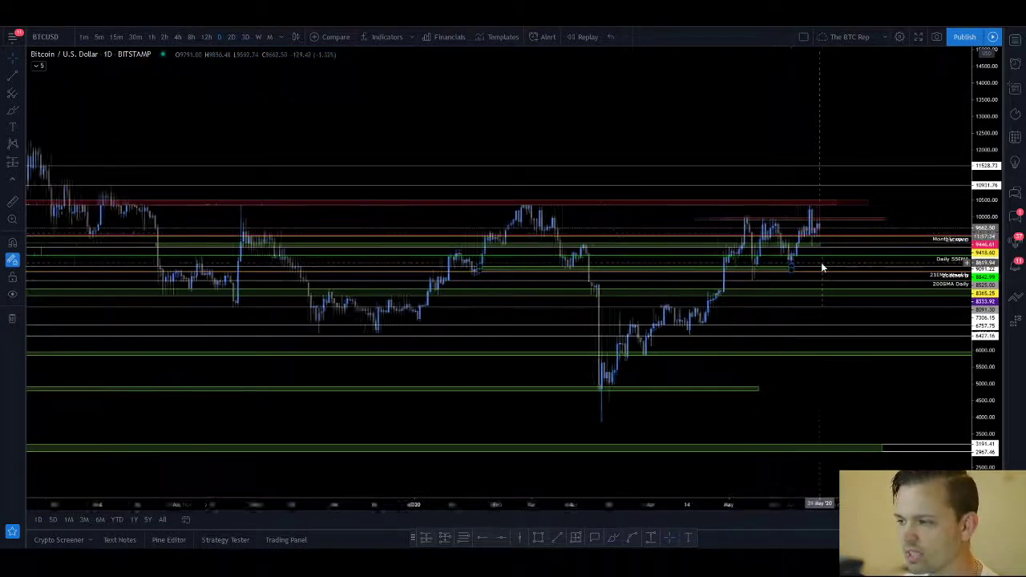
Switch back to the 4-hour timeframe and fit the price scale to show March to June against the marked zones
left_click(178, 37)
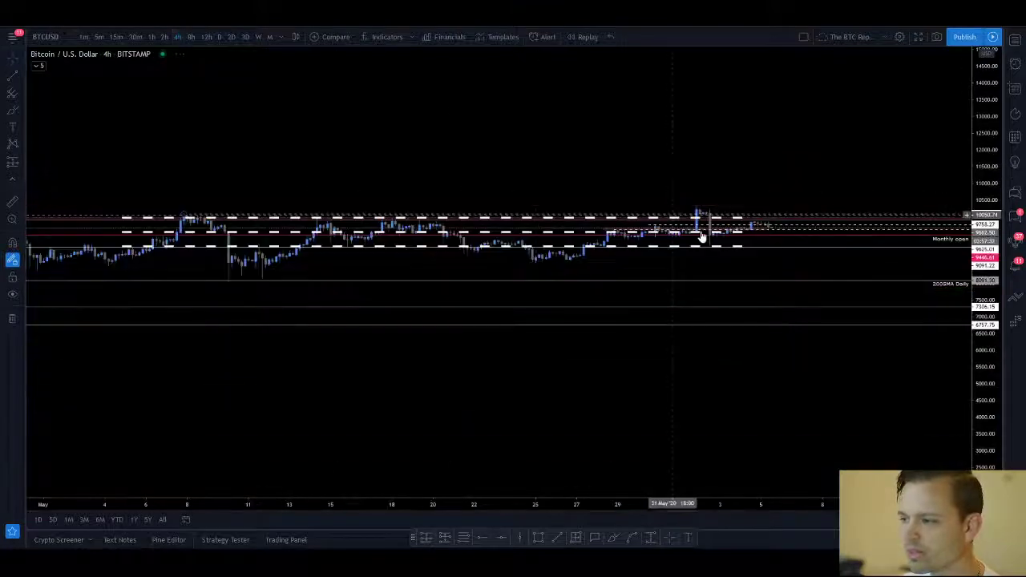
scroll(755, 270, "down", 4)
left_click_drag(984, 385, 984, 174)
scroll(816, 178, "down", 3)
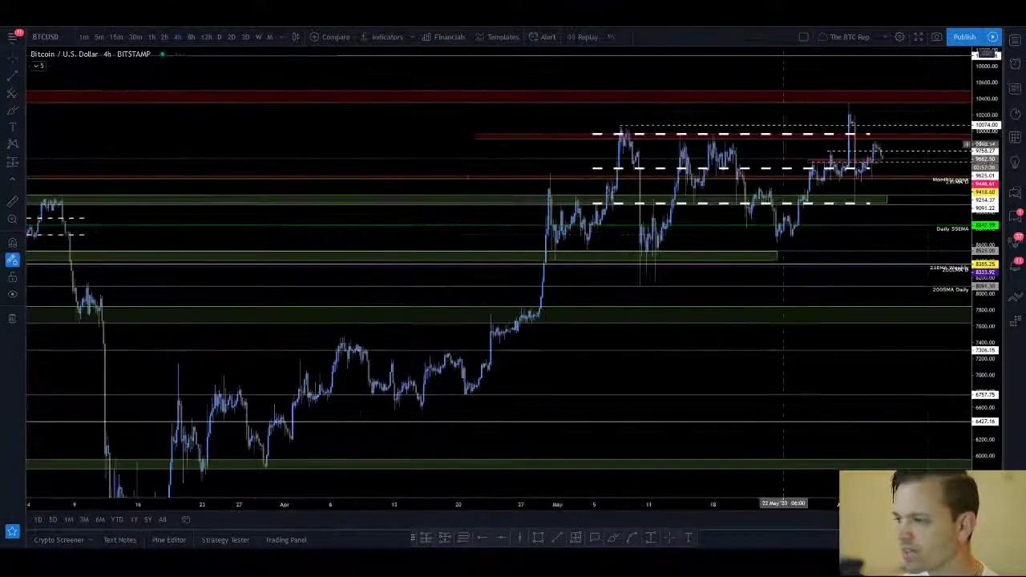
Examine the 4-hour price action from March to June against the marked resistance and support zones
left_click_drag(751, 80, 545, 130)
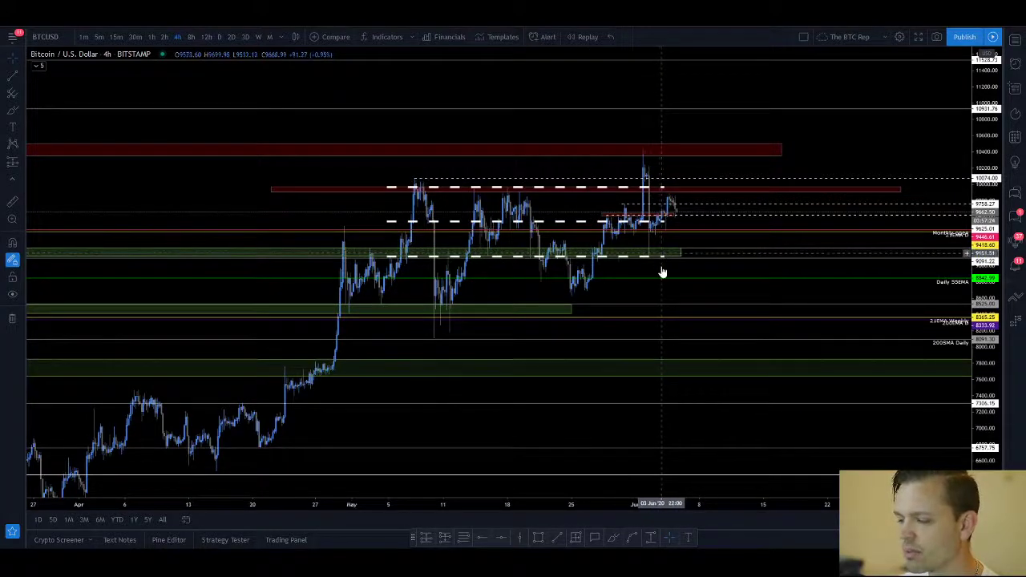
scroll(649, 172, "down", 1)
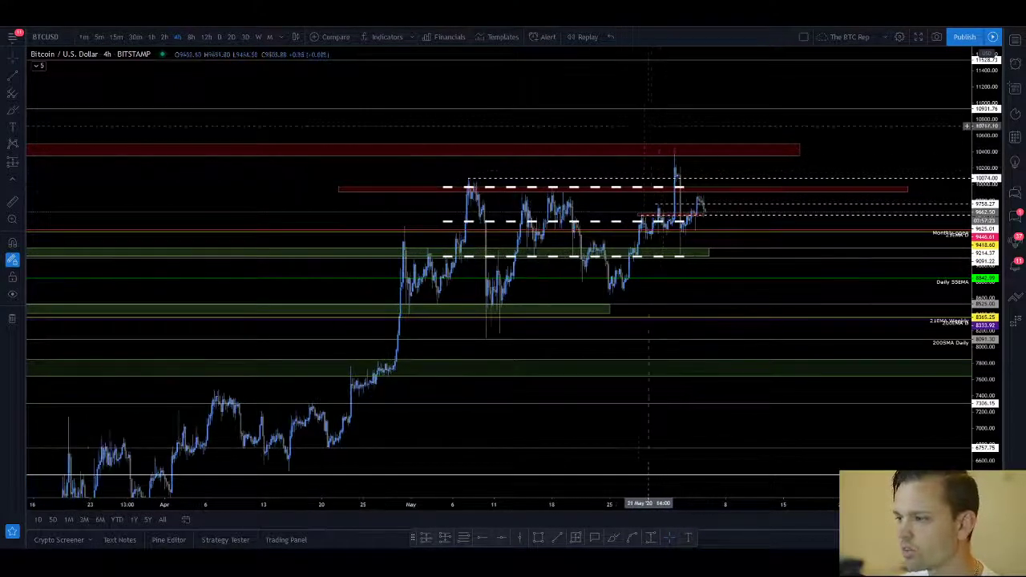
left_click_drag(627, 128, 676, 135)
left_click_drag(991, 143, 991, 342)
scroll(917, 371, "down", 5)
left_click_drag(982, 377, 982, 249)
scroll(847, 201, "up", 5)
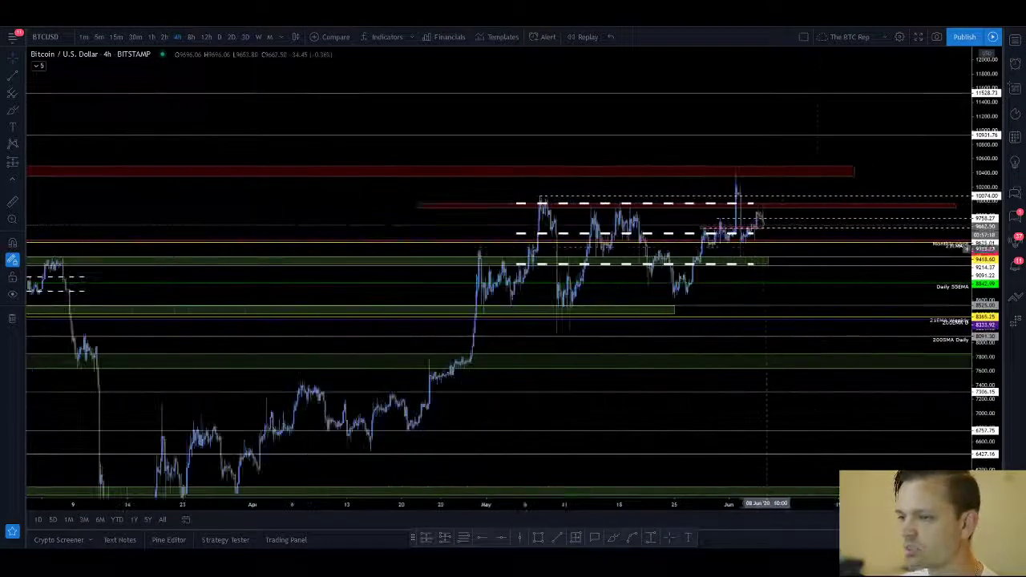
Switch the chart to the 1-hour timeframe and focus on the May to early June price action within the dashed range
left_click(152, 37)
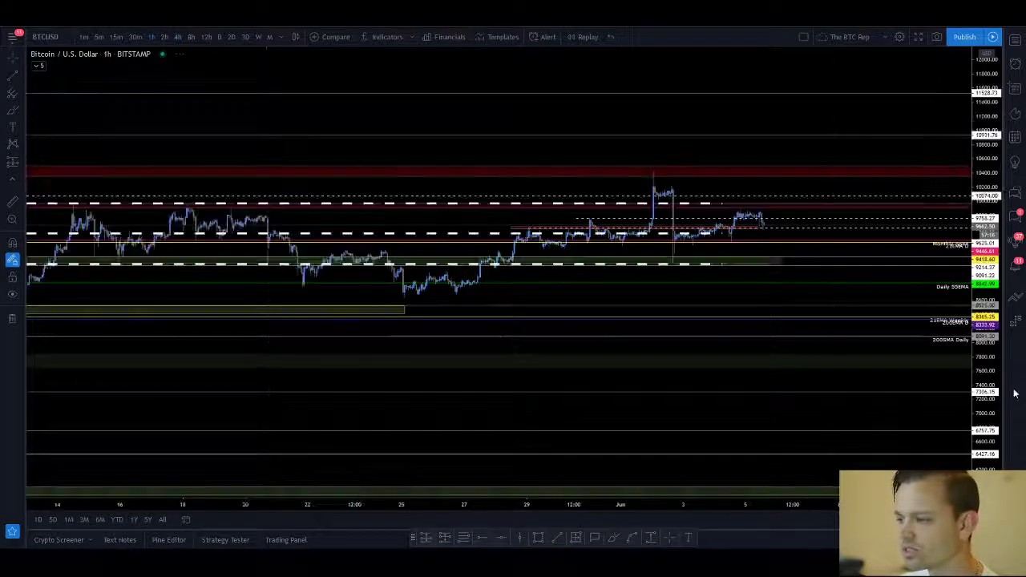
scroll(626, 318, "up", 5)
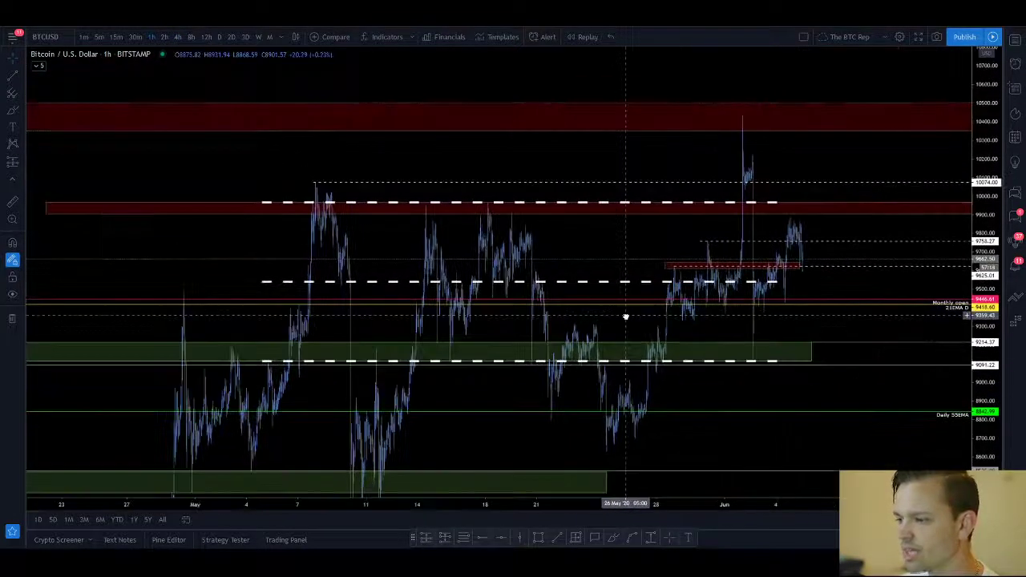
scroll(626, 317, "up", 3)
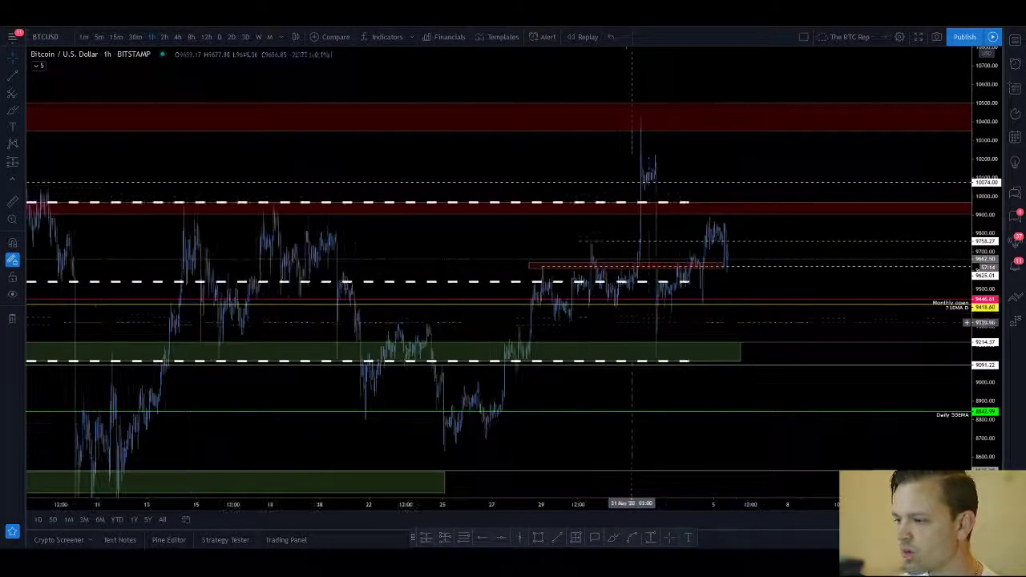
Brush an outline around the late May to early June consolidation below 9625.01, mark the latest high under the red zone, and undo both strokes
left_click(614, 539)
mouse_move(723, 266)
left_mouse_down()
mouse_move(530, 269)
mouse_move(530, 297)
mouse_move(727, 296)
mouse_move(725, 258)
left_mouse_up()
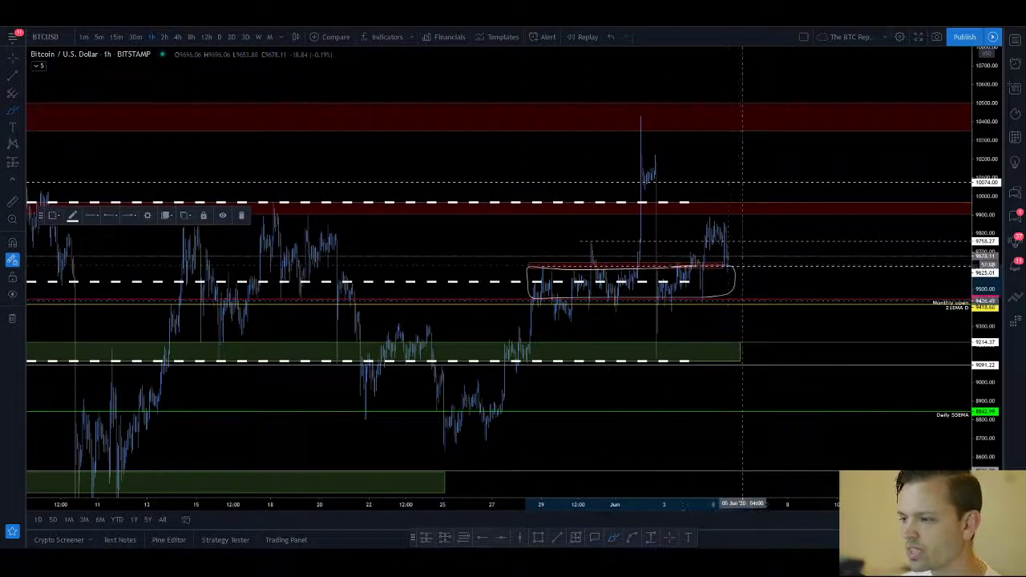
key("ctrl+z")
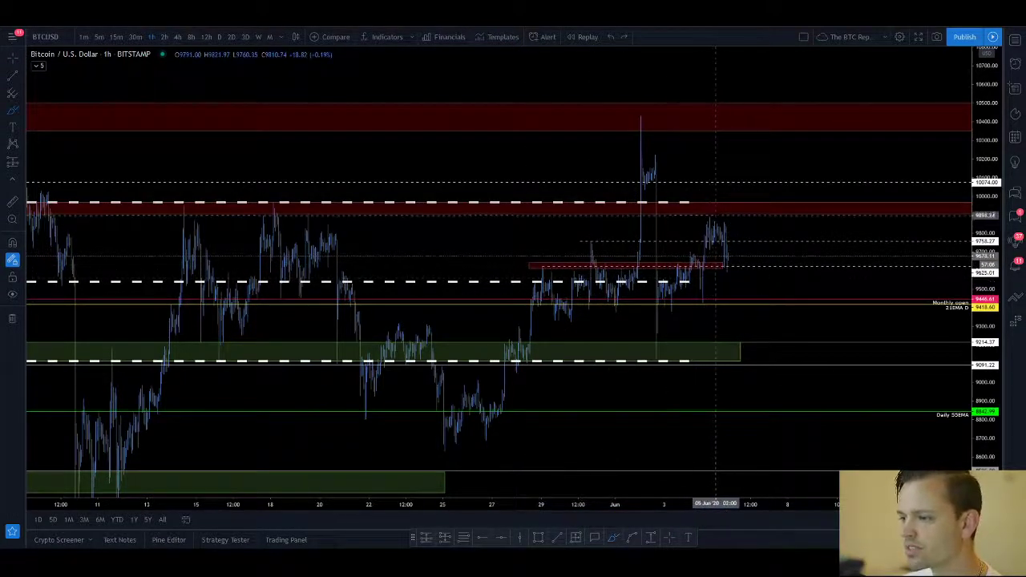
left_click_drag(716, 215, 691, 216)
key("ctrl+z")
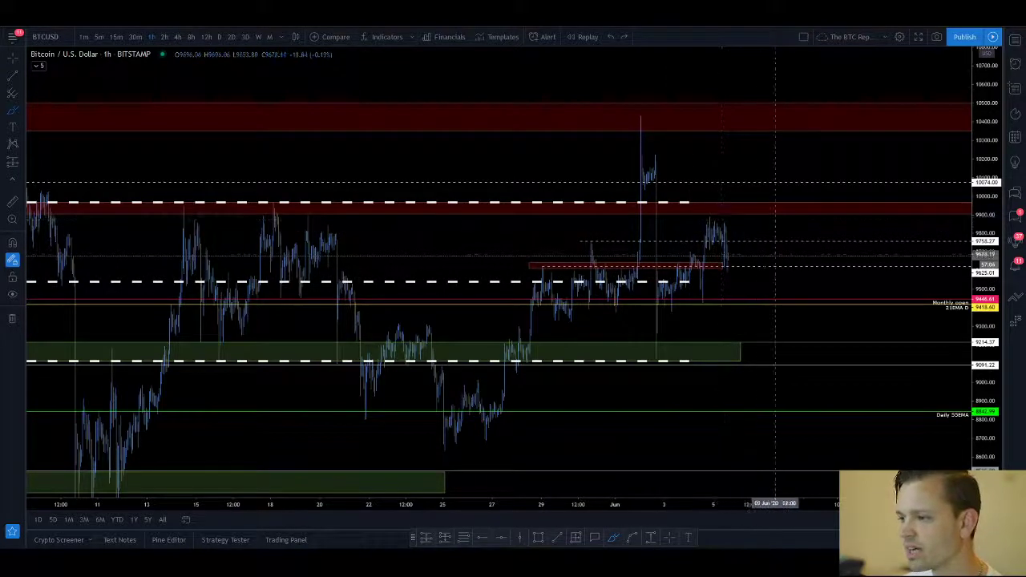
Sketch a possible upward price path from the latest candle towards the upper red resistance zone, and undo it
mouse_move(741, 260)
left_mouse_down()
mouse_move(726, 260)
mouse_move(818, 154)
left_mouse_up()
key("ctrl+z")
key("ctrl+z")
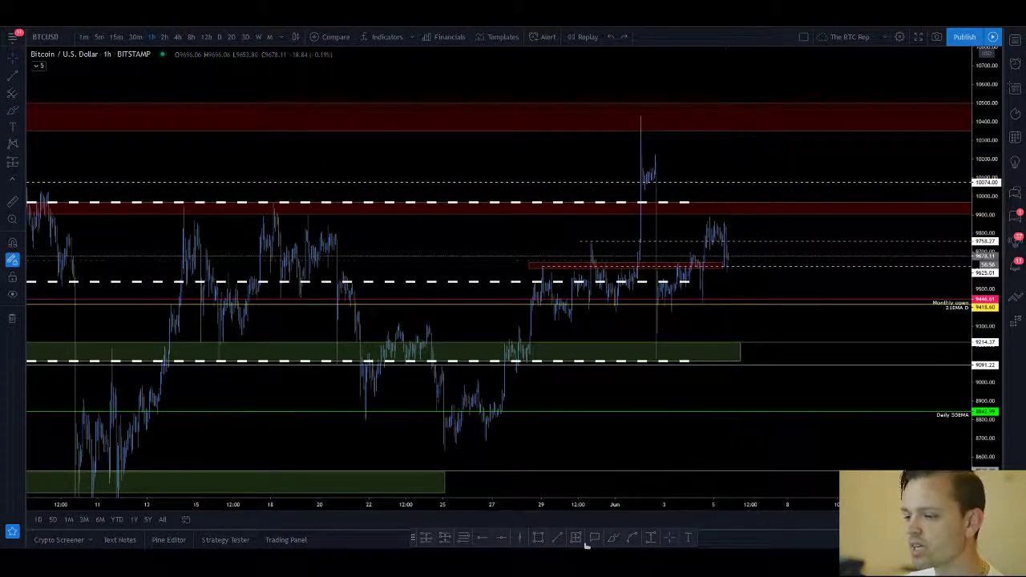
Sketch a possible decline from the latest candle to below 9091.22, with a bounce and a further drop below the daily 55EMA, and undo it
left_click(614, 539)
mouse_move(727, 258)
left_mouse_down()
mouse_move(767, 384)
mouse_move(787, 346)
mouse_move(857, 433)
left_mouse_up()
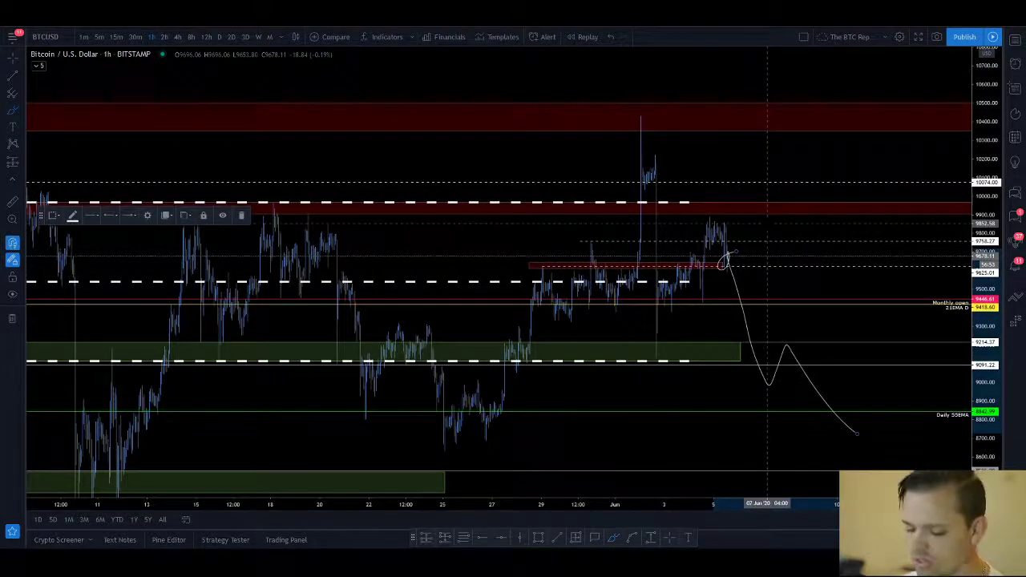
key("ctrl+z")
Examine the 1-hour price action from April to June against the dashed range, the support and resistance zones and the moving-average levels
left_click_drag(481, 142, 530, 108)
scroll(529, 172, "down", 3)
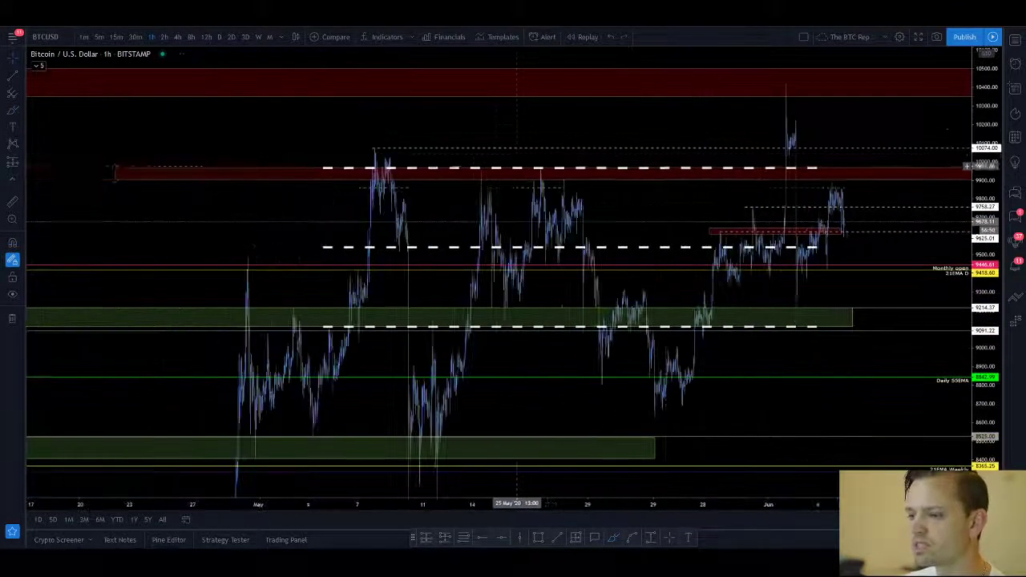
left_click_drag(984, 168, 985, 337)
scroll(728, 321, "down", 2)
scroll(697, 220, "up", 2)
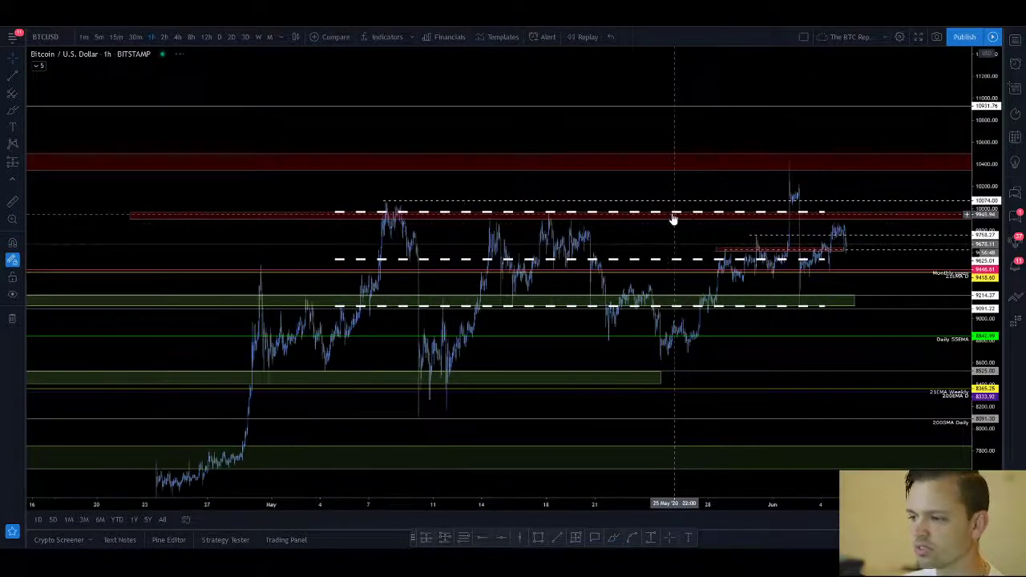
left_click_drag(683, 202, 623, 201)
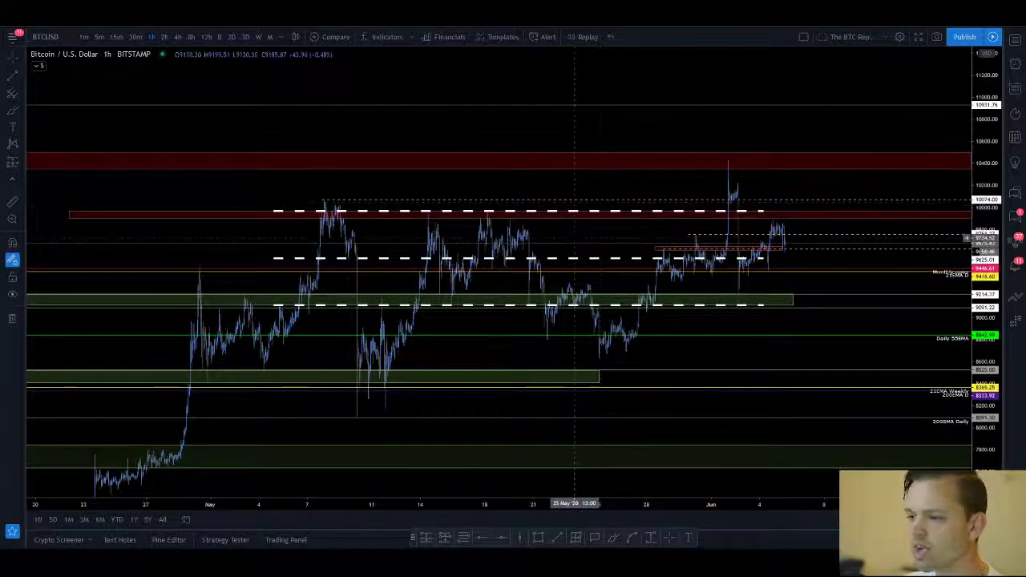
left_click_drag(993, 160, 993, 289)
scroll(756, 288, "down", 5)
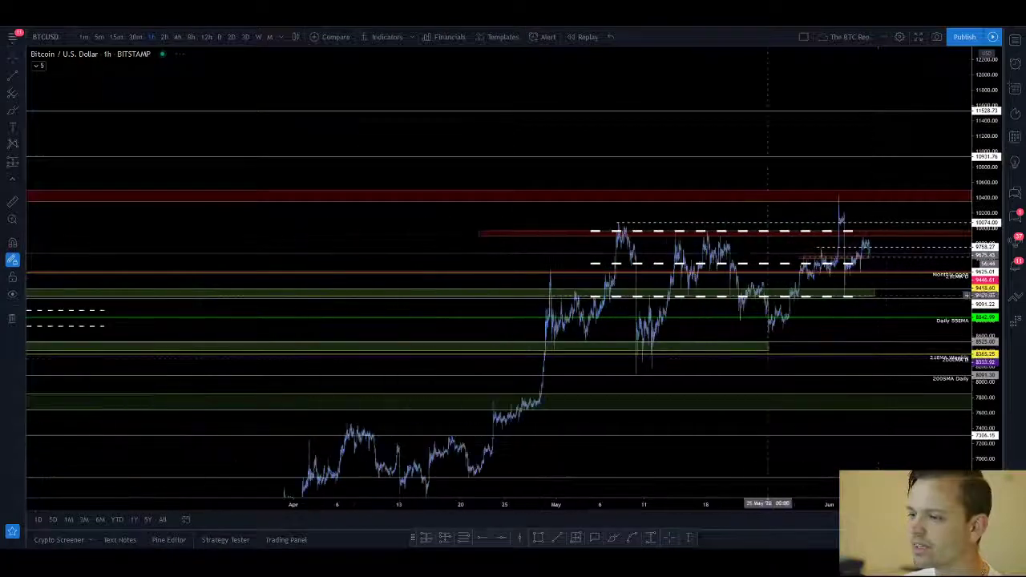
scroll(716, 169, "up", 2)
scroll(710, 169, "up", 3)
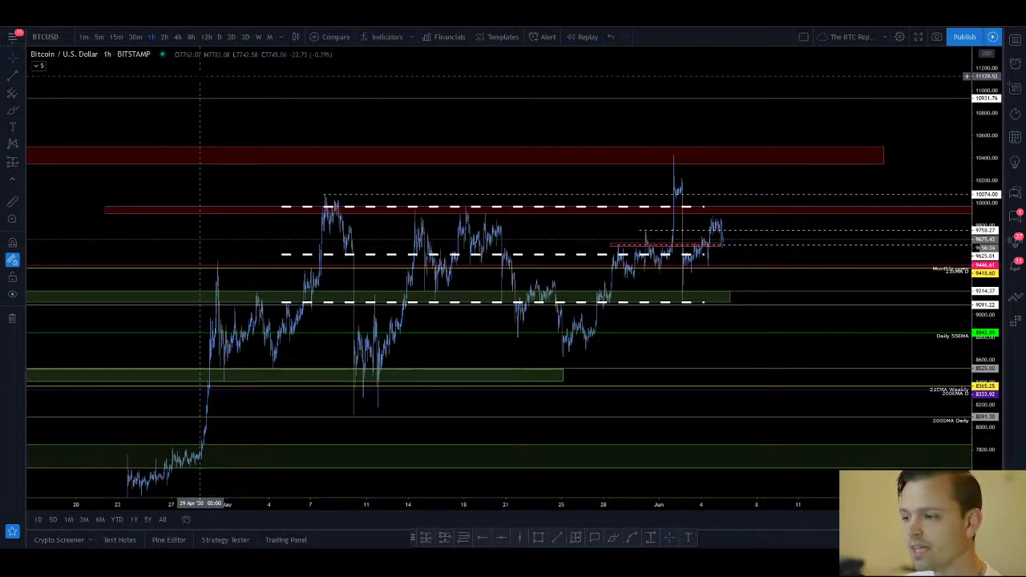
scroll(456, 167, "up", 2)
scroll(456, 172, "down", 2)
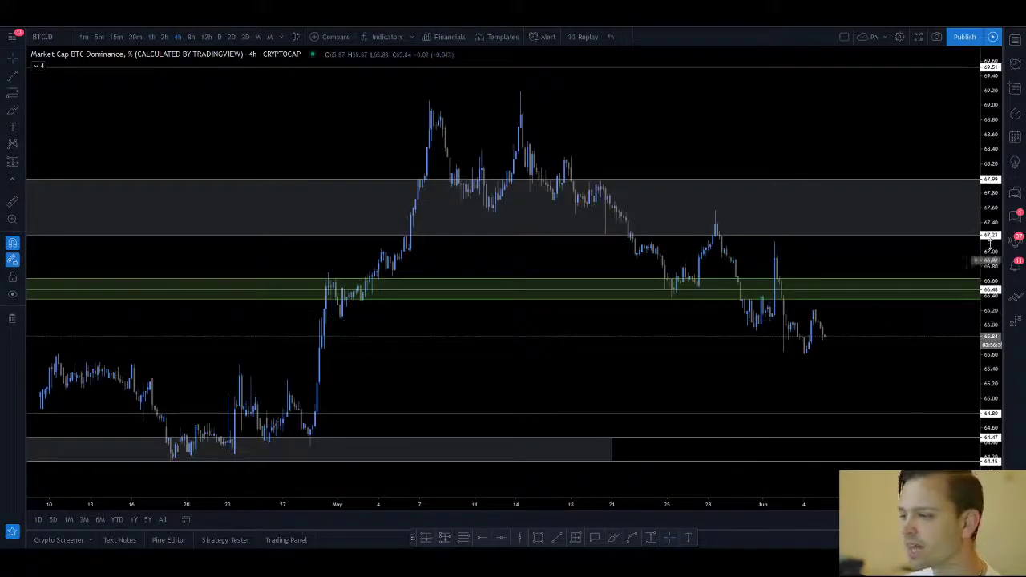
Examine the 4-hour Bitcoin dominance chart back to early 2020 against its grey and green zones
left_click_drag(990, 244, 990, 369)
scroll(875, 423, "down", 4)
left_click_drag(526, 189, 391, 160)
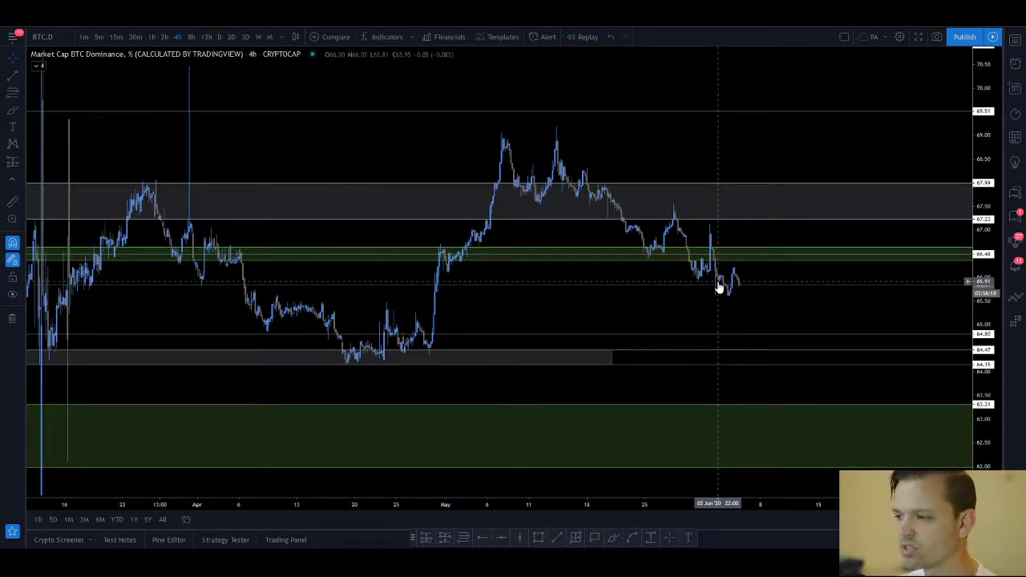
scroll(720, 287, "down", 5)
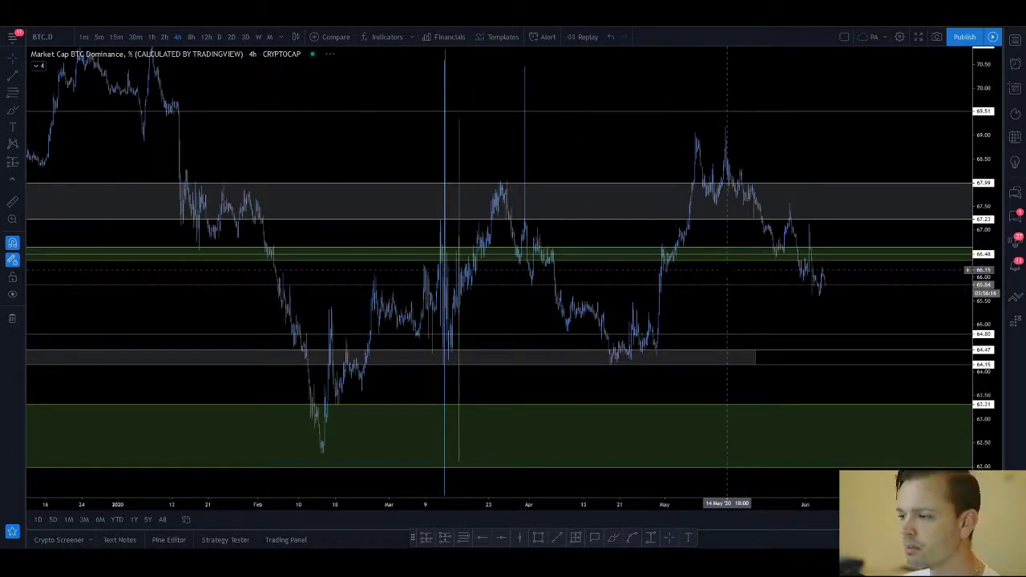
left_click_drag(986, 225, 958, 359)
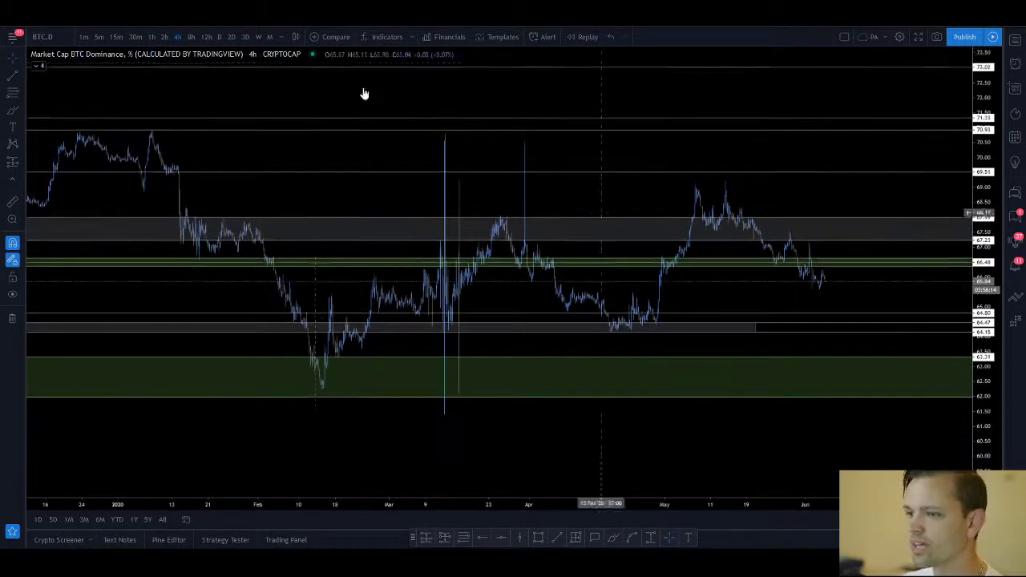
Switch the Bitcoin dominance chart to the daily timeframe and fit it to show mid-2019 to June 2020 against the marked levels
left_click(219, 37)
scroll(802, 180, "up", 6)
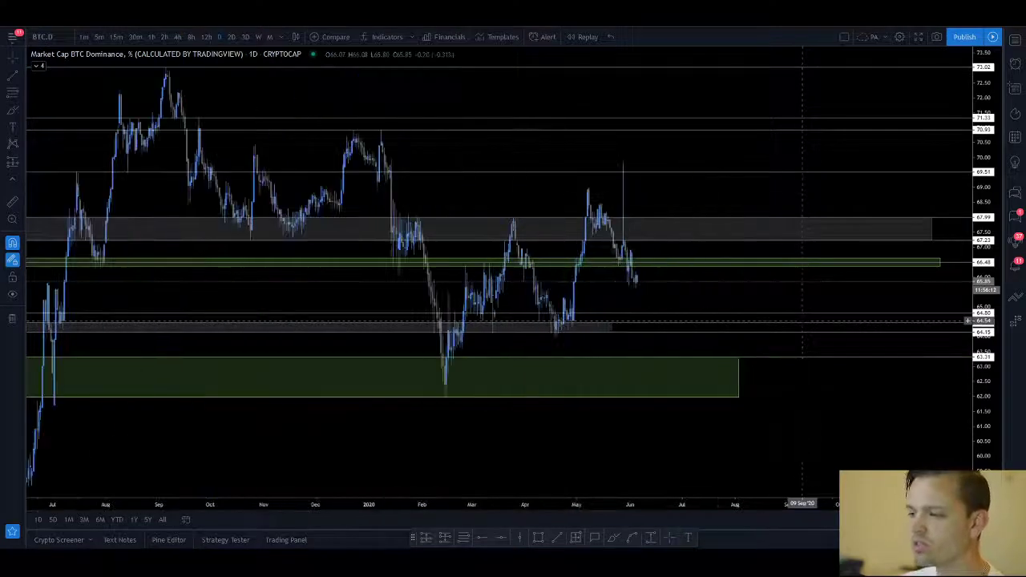
left_click_drag(982, 233, 982, 276)
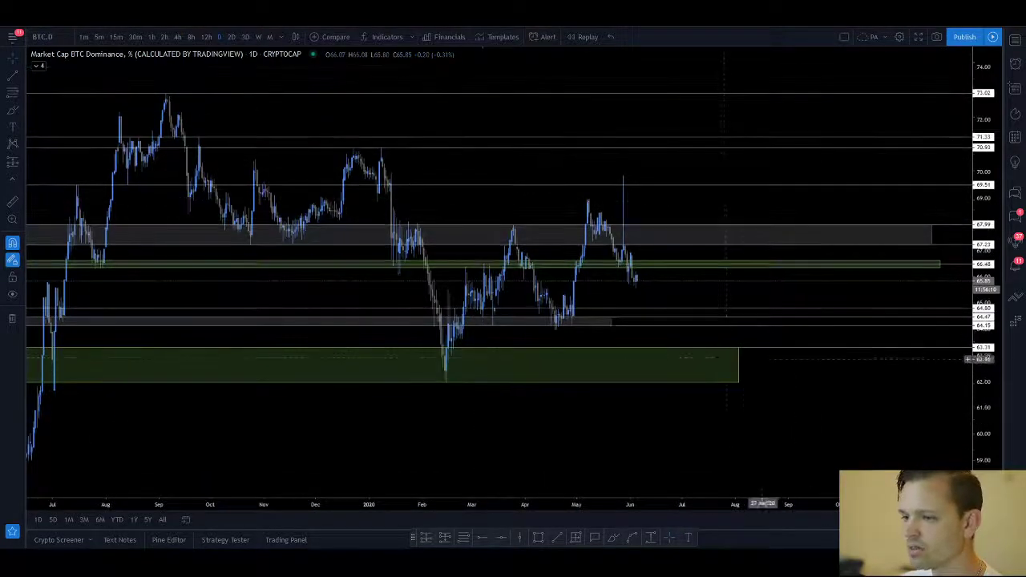
scroll(762, 337, "down", 2)
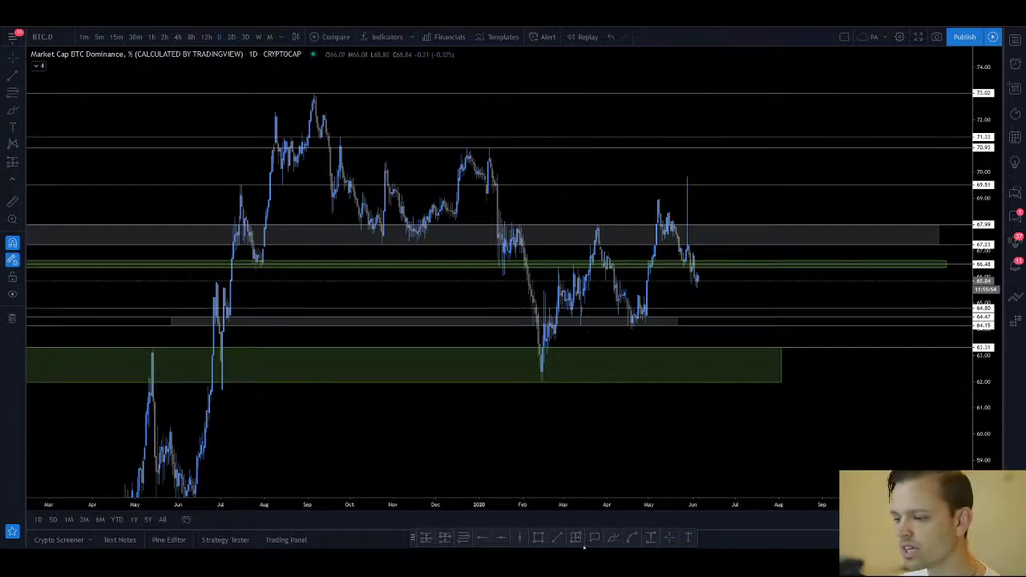
Brush a line along the Bitcoin dominance decline from the May high to below the latest candle, and delete it
left_click(613, 537)
left_click_drag(648, 215, 716, 287)
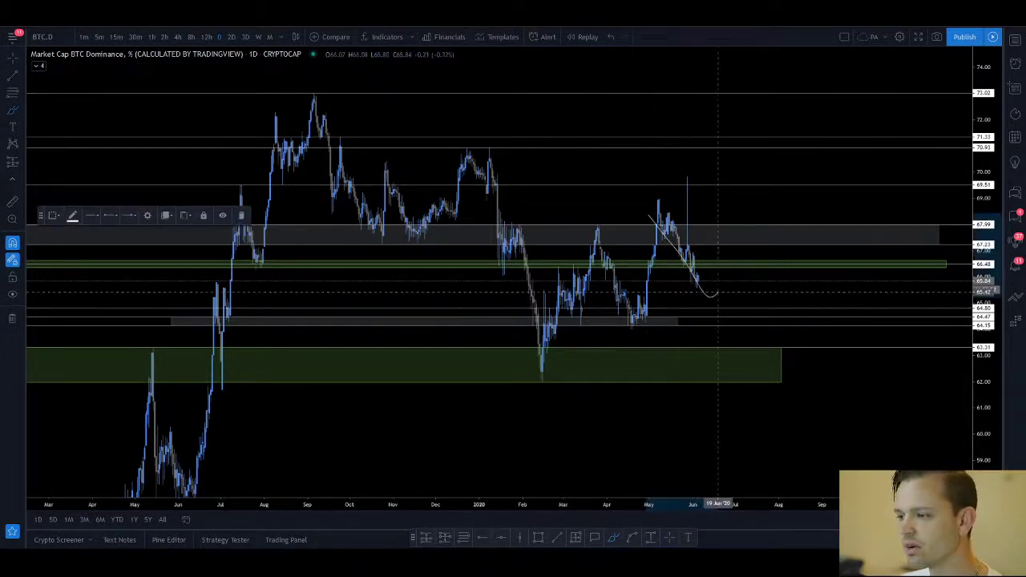
key("Delete")
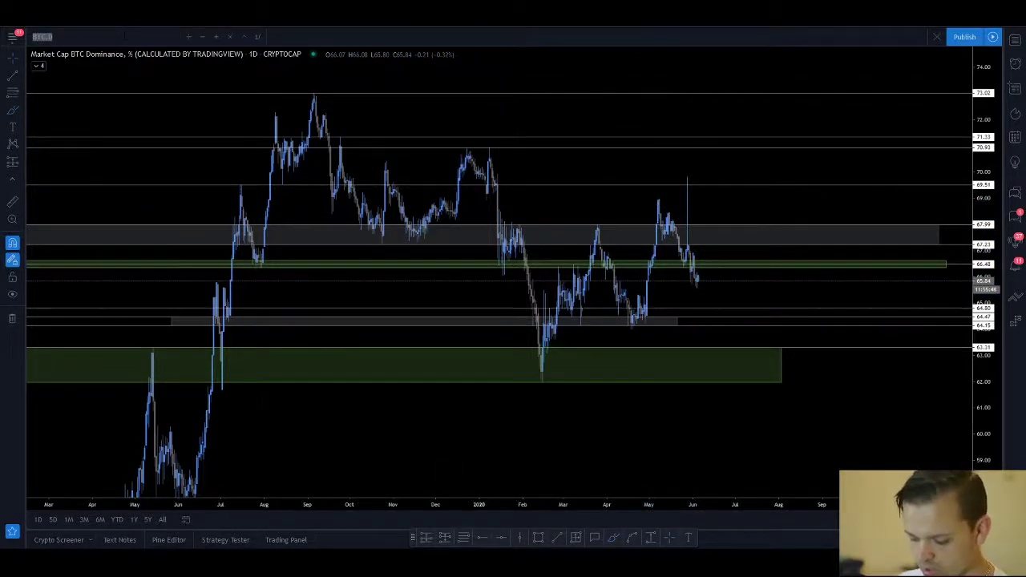
Look up the symbol XMRBTC, but load the KMDBTC chart from Binance instead
type("XMRBTC")
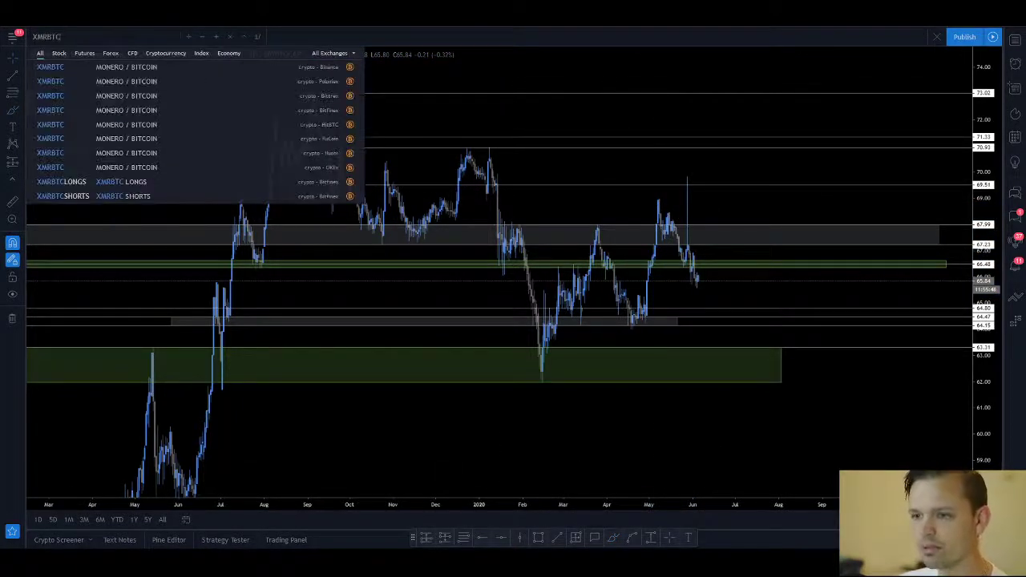
type("KMDBTC")
left_click(101, 68)
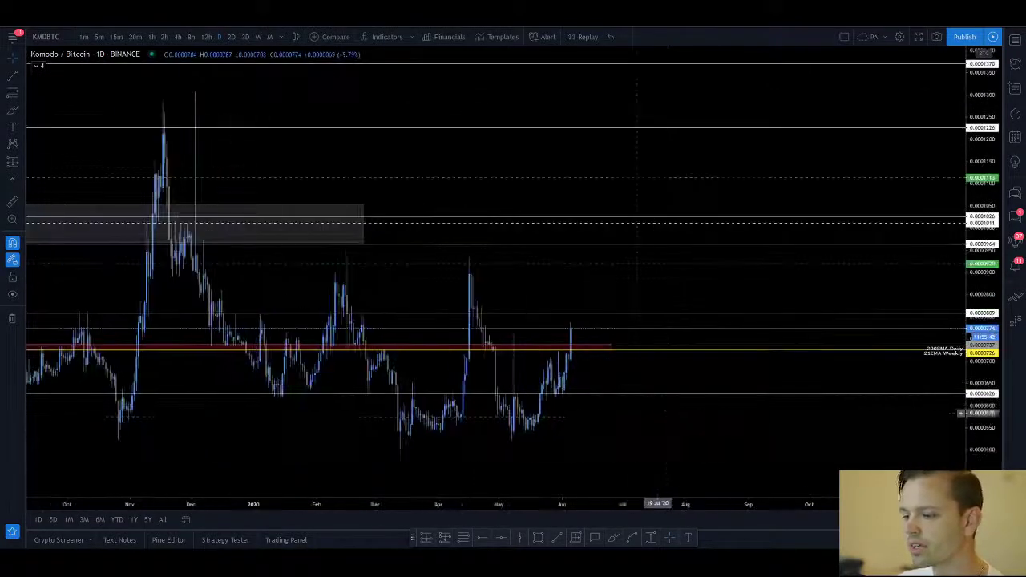
Brush a mark around the latest Komodo rally on the daily chart, and undo it
left_click(614, 538)
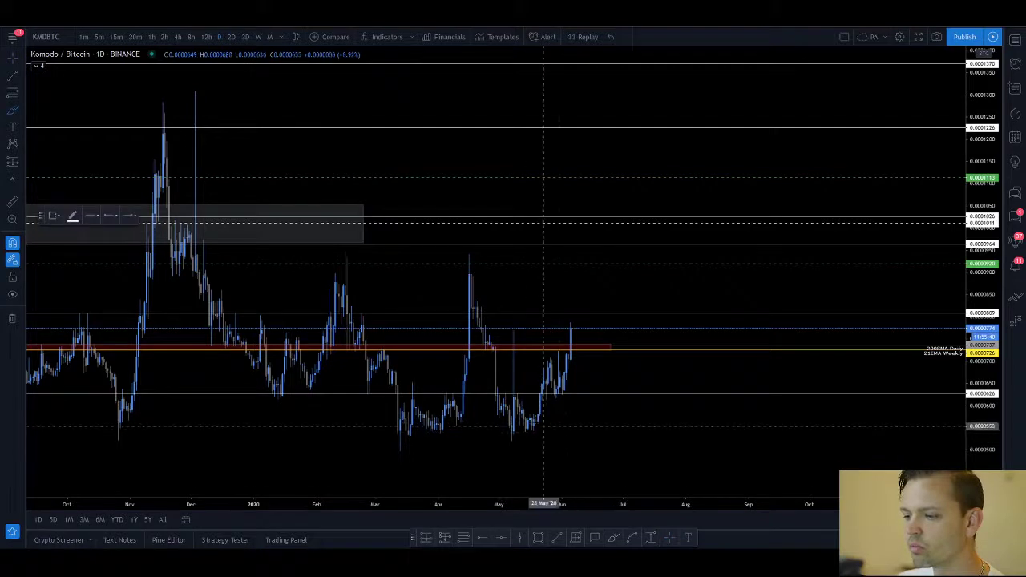
mouse_move(570, 325)
left_mouse_down()
mouse_move(591, 353)
mouse_move(503, 433)
mouse_move(582, 325)
left_mouse_up()
key("ctrl+z")
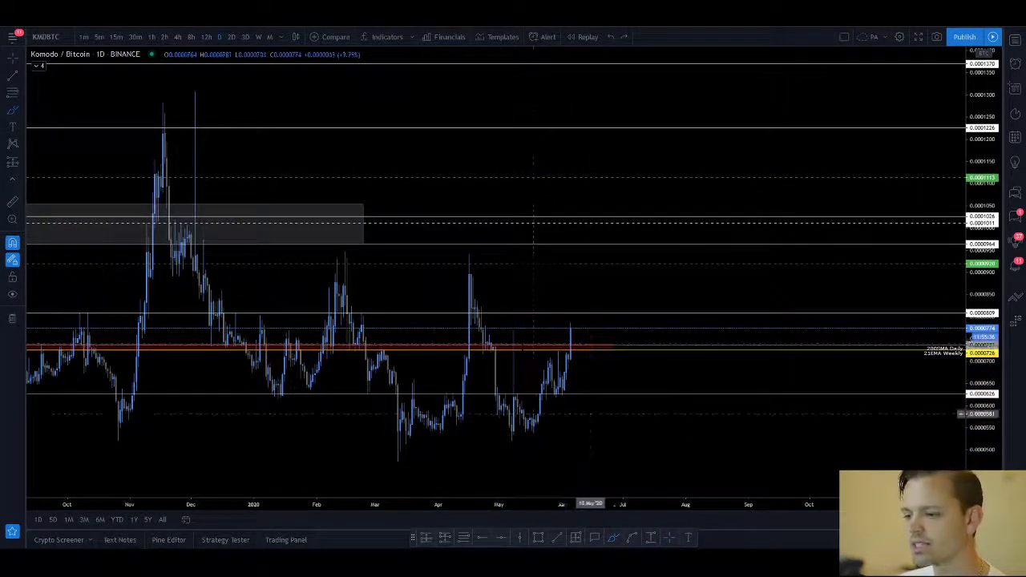
Examine Komodo's daily price history against the red zone, the 200SMA and 21EMA levels and the earlier highs
left_click_drag(564, 439, 634, 430)
scroll(634, 380, "down", 2)
scroll(630, 431, "up", 2)
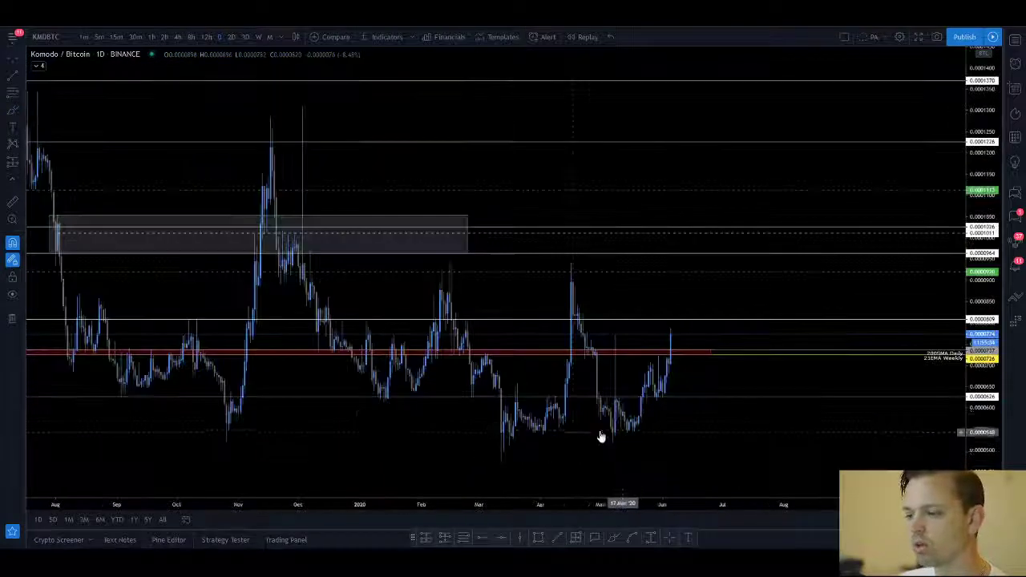
left_click_drag(498, 411, 579, 413)
scroll(579, 413, "up", 3)
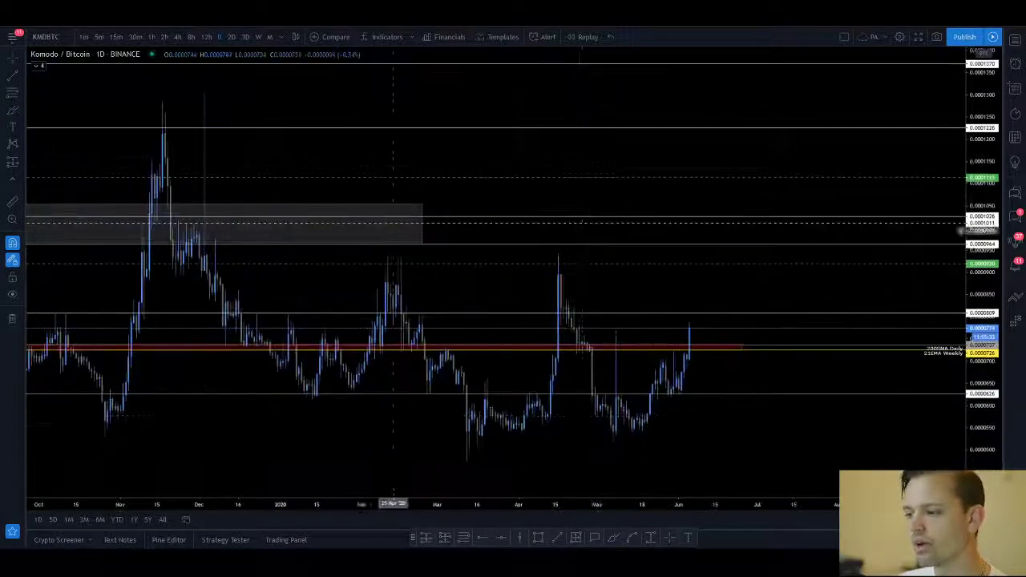
Return the chart to the BTC.D symbol and examine daily Bitcoin dominance from mid-2019 to June 2020
left_click(46, 36)
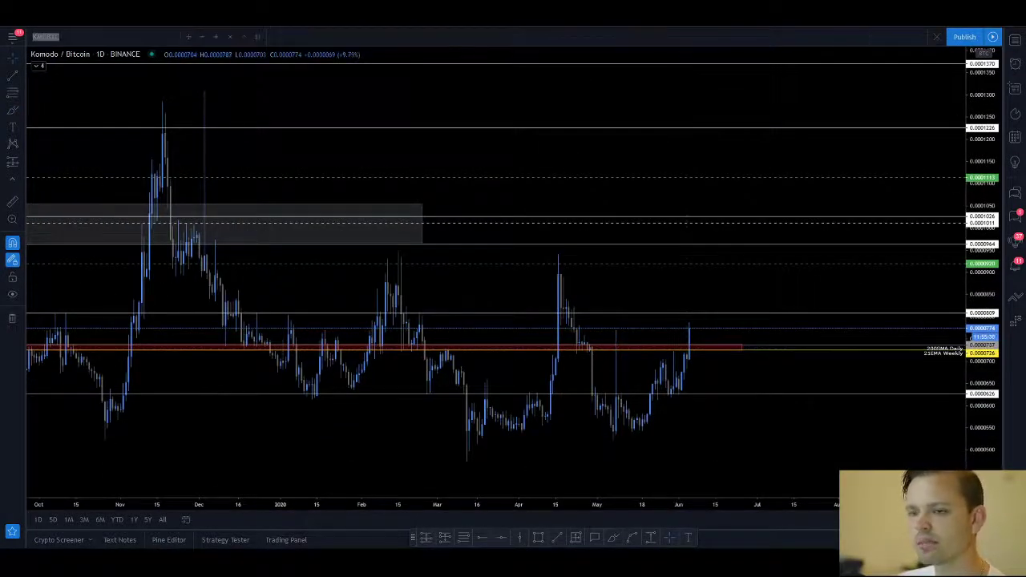
type("BTC.D")
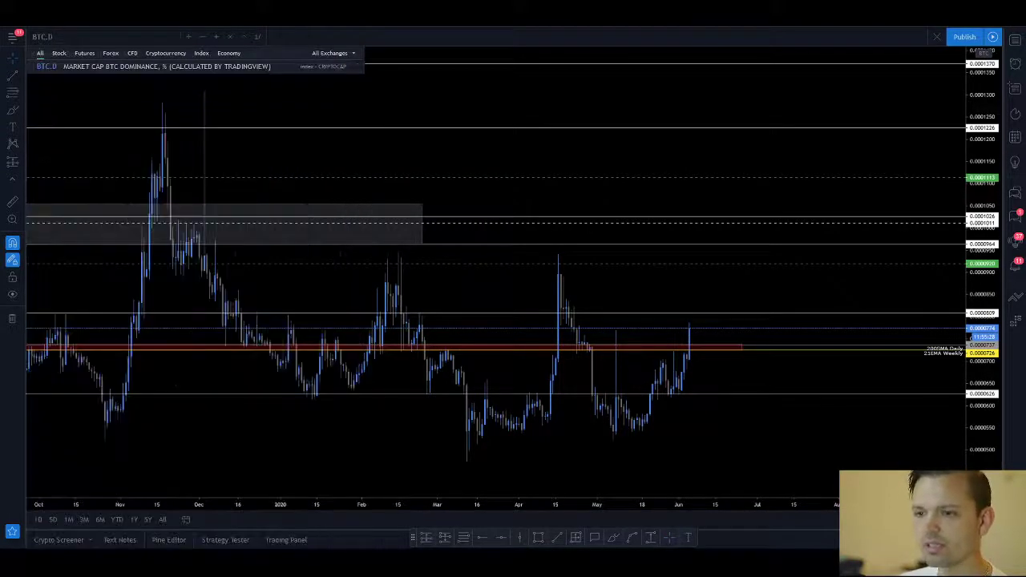
left_click(271, 69)
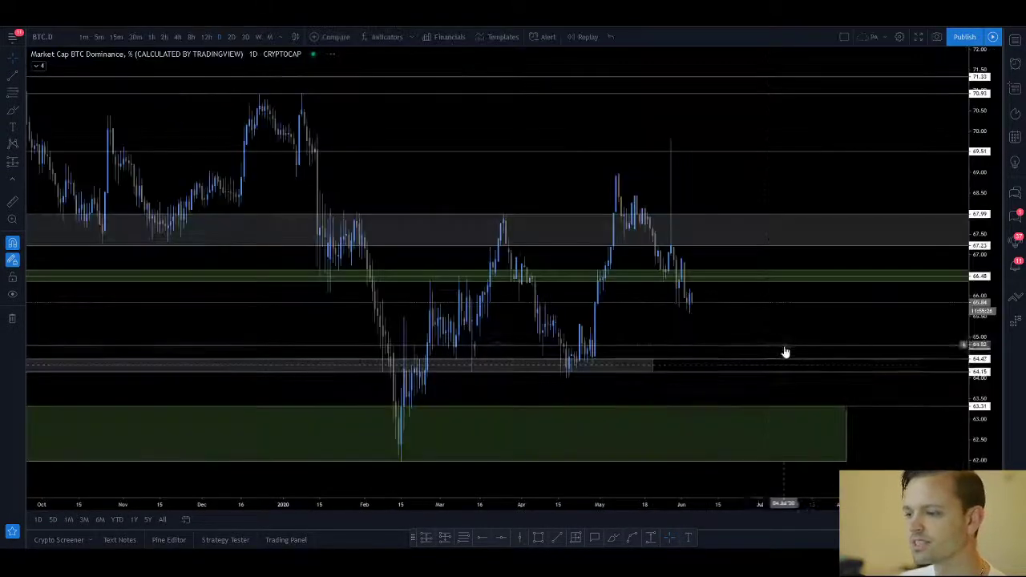
left_click_drag(694, 325, 756, 323)
scroll(756, 323, "down", 3)
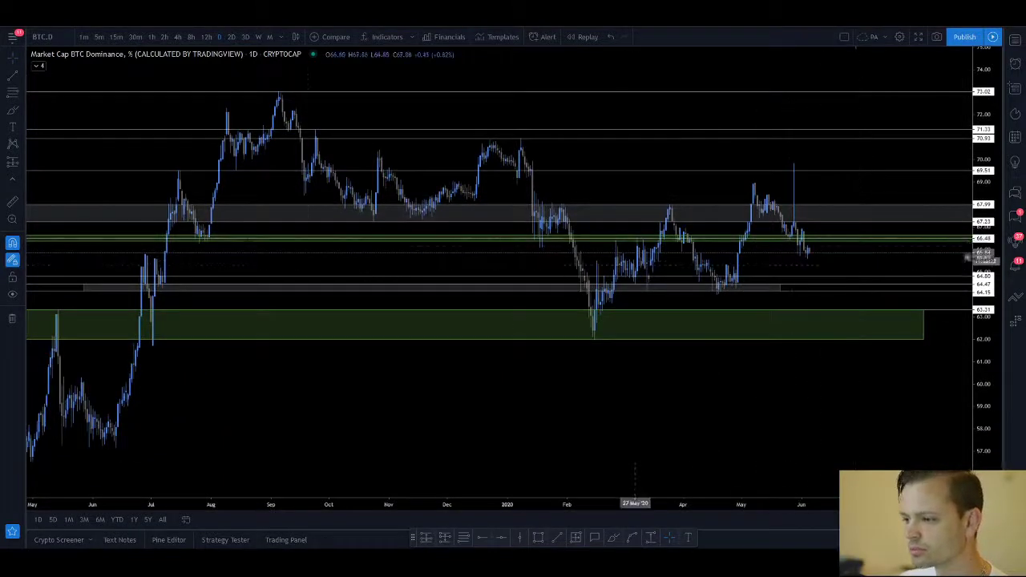
Turn off magnet mode and brush marks around Bitcoin dominance's reactions at the 66.48 green zone from July 2019 to June 2020
scroll(218, 234, "down", 3)
scroll(481, 241, "down", 2)
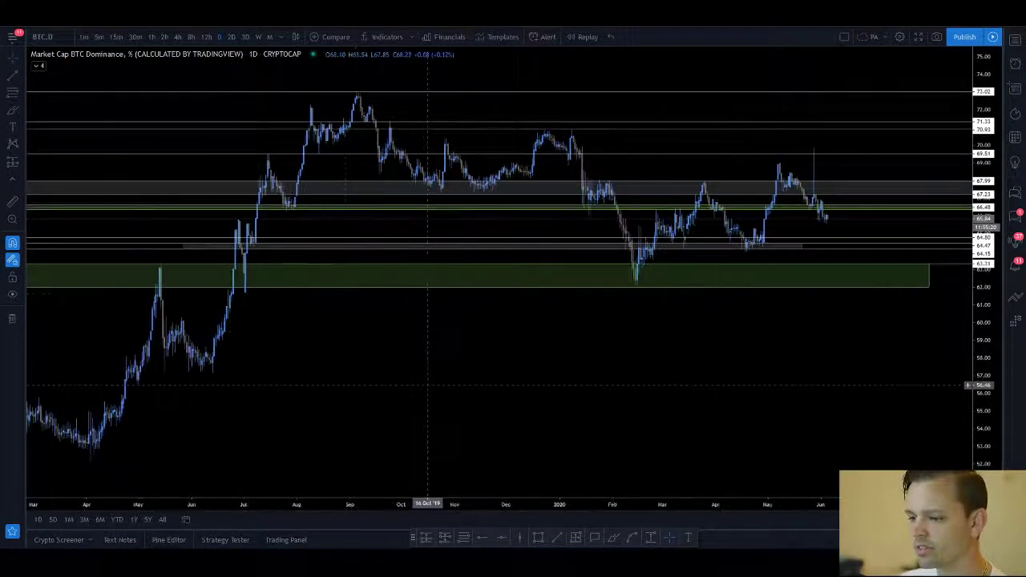
left_click(613, 537)
left_click(210, 200)
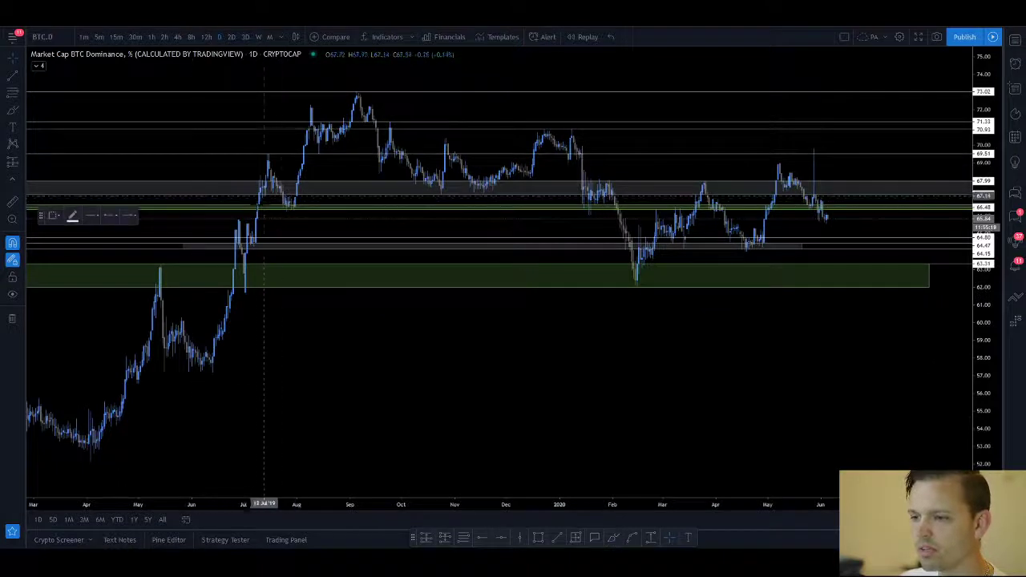
mouse_move(264, 195)
left_mouse_down()
mouse_move(239, 201)
mouse_move(291, 201)
left_mouse_up()
left_click(13, 243)
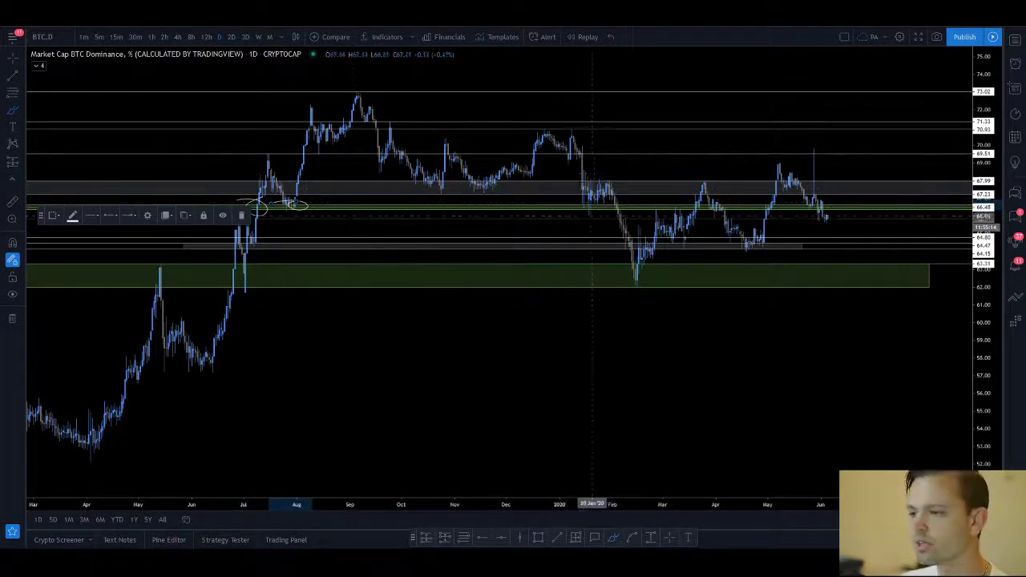
left_click_drag(597, 201, 593, 202)
mouse_move(677, 207)
left_mouse_down()
mouse_move(705, 192)
mouse_move(736, 230)
left_mouse_up()
left_click_drag(775, 202, 813, 207)
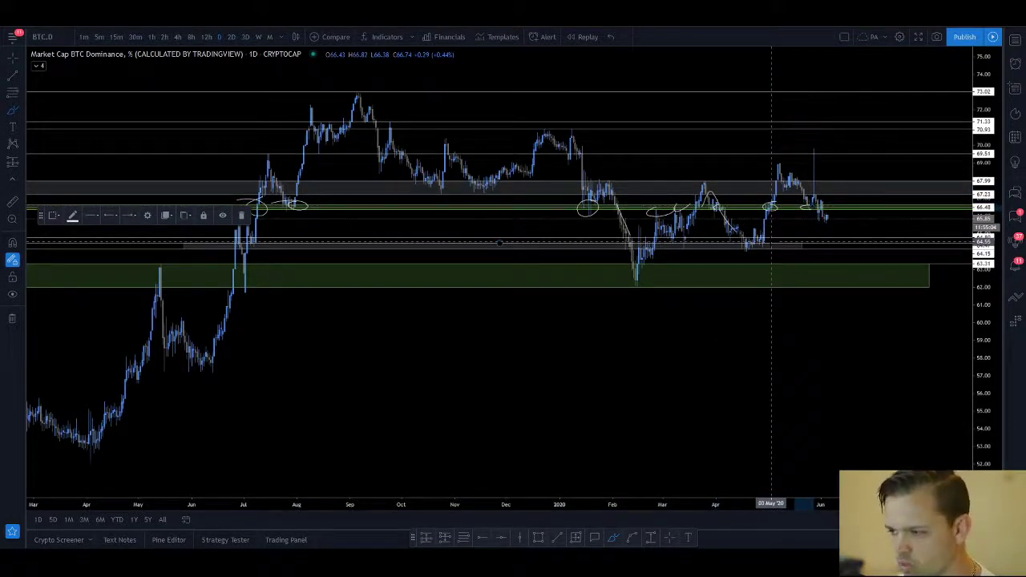
Undo all the brush marks along the green zone on the Bitcoin dominance chart
key("ctrl+z")
key("ctrl+z")
key("ctrl+z")
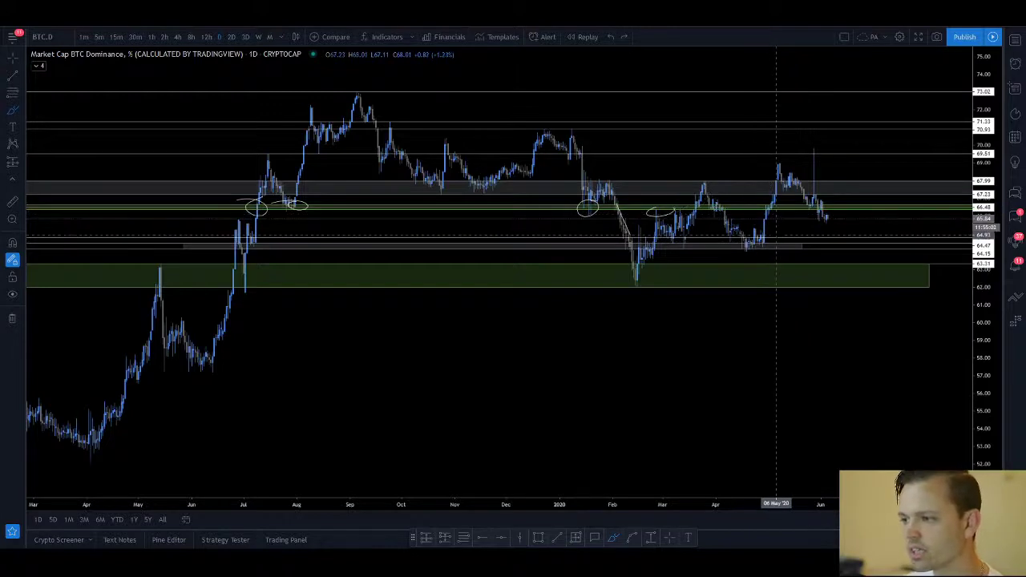
key("ctrl+z")
key("ctrl+z")
key("ctrl+z")
key("ctrl+z")
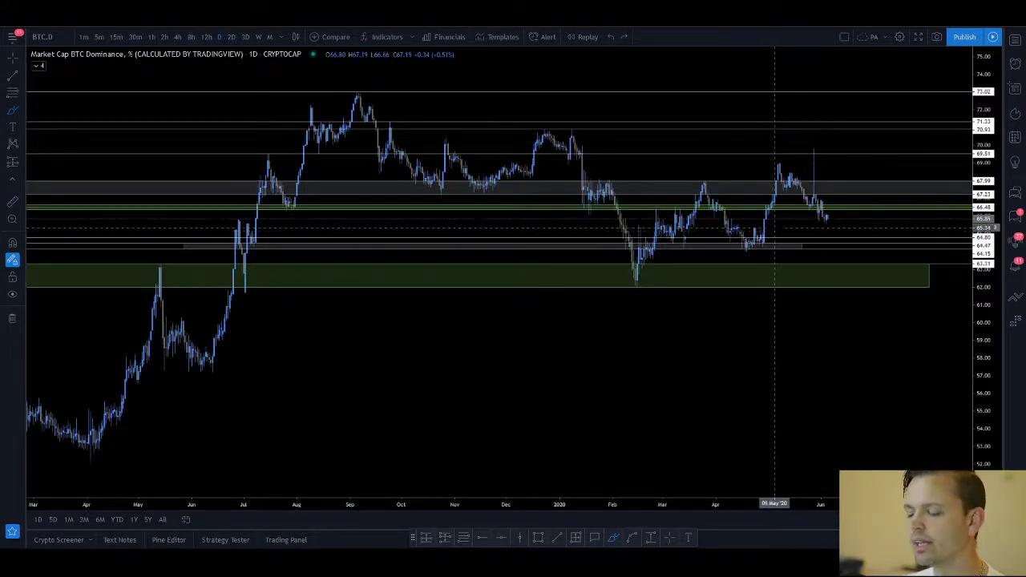
Brush a projected dominance path from the latest candle up to 66.48 and down to a circled target around 64.15–64.80
scroll(822, 270, "up", 4)
scroll(857, 316, "down", 2)
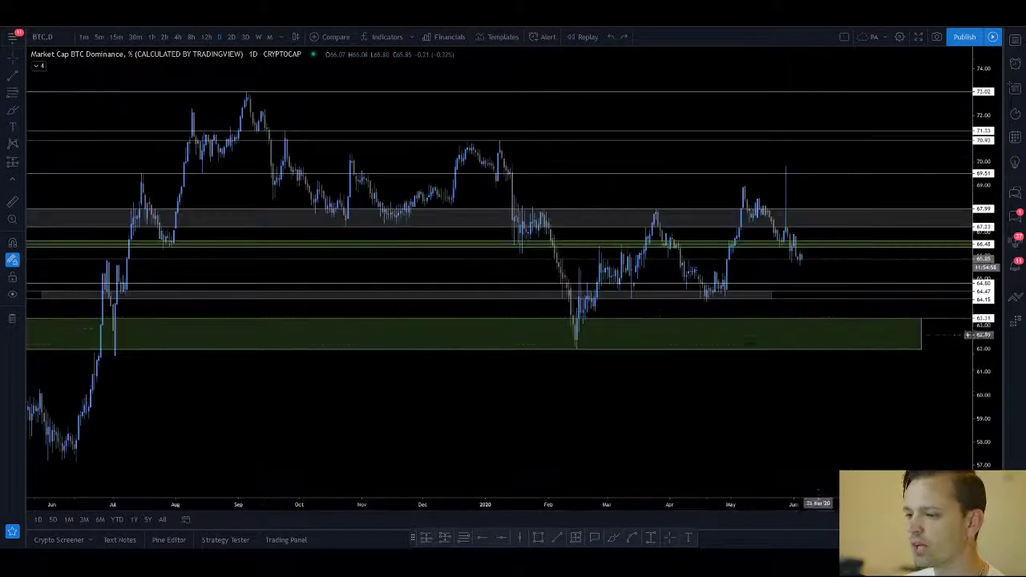
left_click_drag(984, 381, 972, 341)
scroll(967, 307, "down", 2)
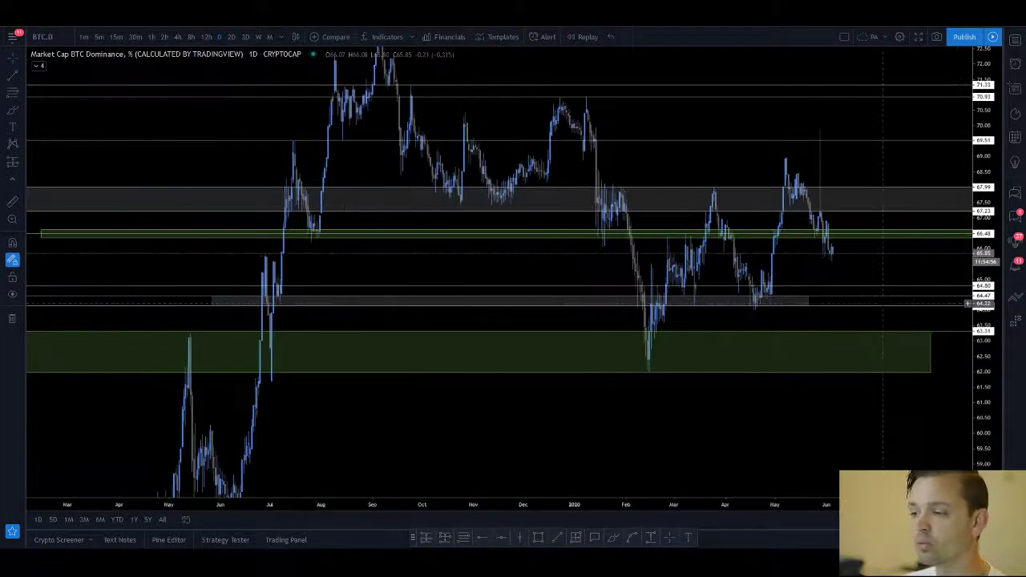
left_click_drag(984, 207, 984, 264)
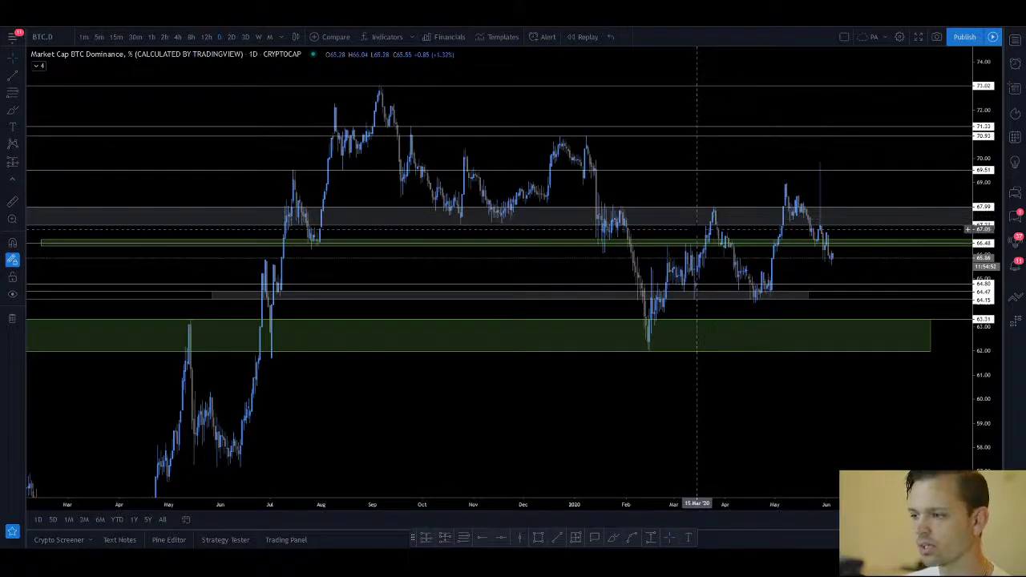
left_click_drag(715, 184, 640, 169)
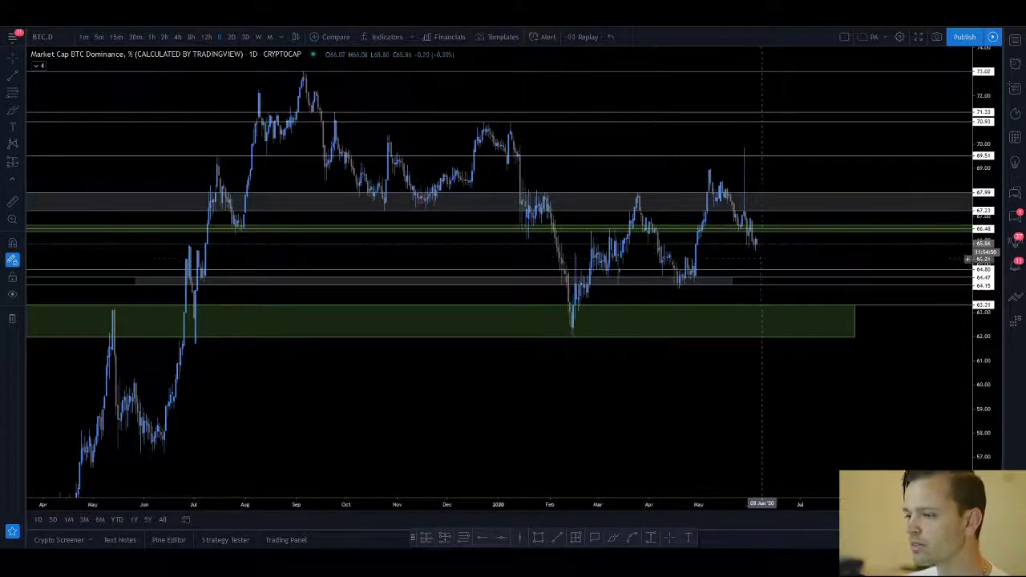
left_click(614, 537)
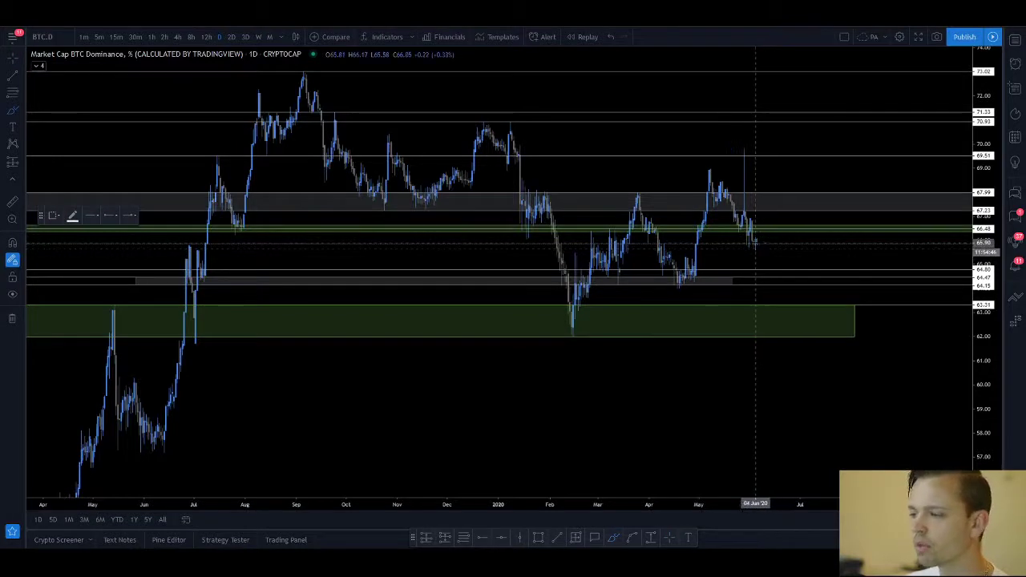
left_click(759, 241)
mouse_move(760, 240)
left_mouse_down()
mouse_move(765, 226)
mouse_move(791, 269)
mouse_move(753, 270)
mouse_move(774, 282)
mouse_move(805, 274)
mouse_move(765, 261)
mouse_move(756, 273)
mouse_move(790, 269)
mouse_move(763, 264)
left_mouse_up()
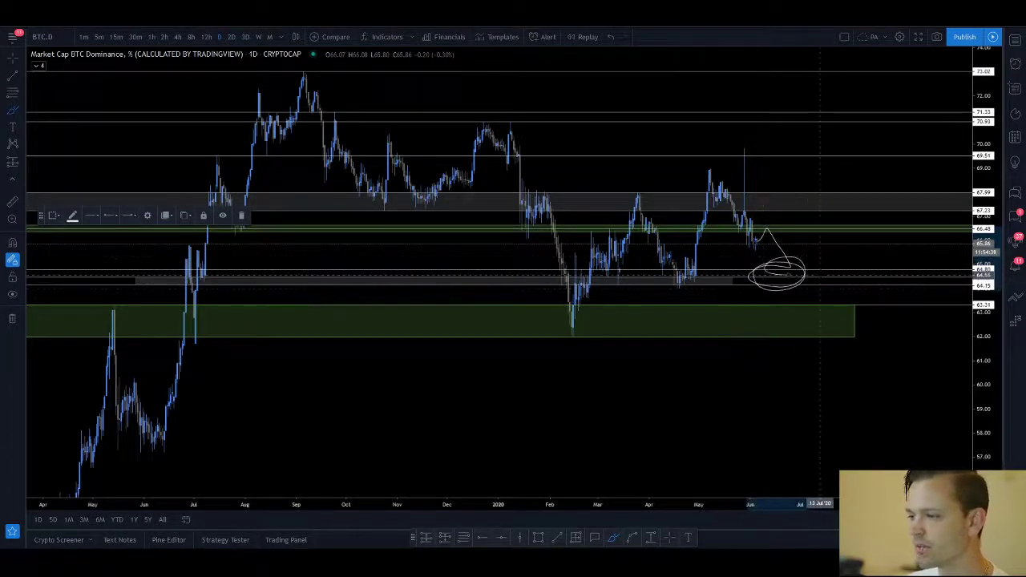
Undo the brushed projection path and the circled target, and stop drawing
key("ctrl+z")
key("ctrl+z")
key("Escape")
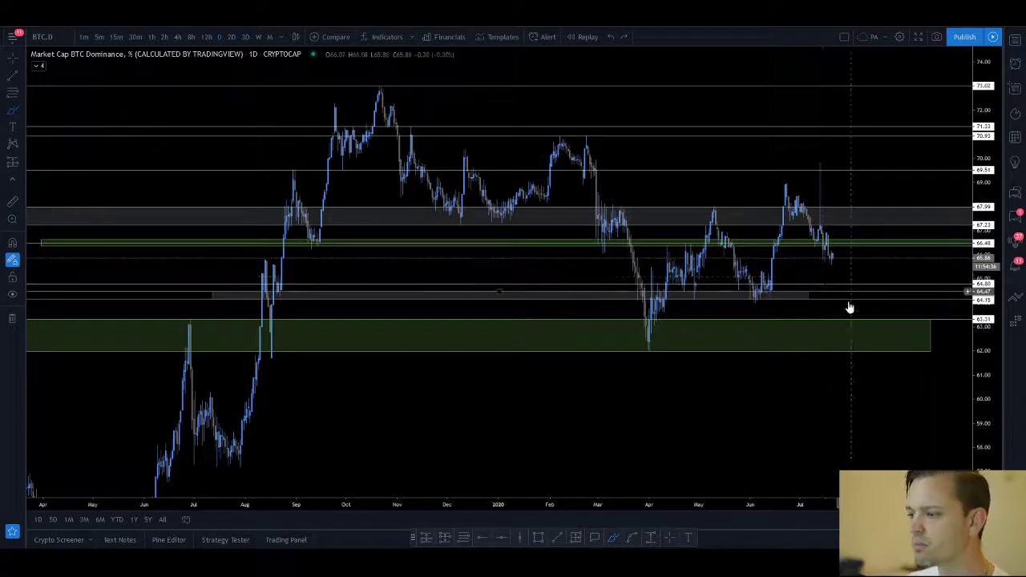
Brush a falling curve beneath the May–June 2020 dominance decline down to the 64.80 level, and undo it
scroll(850, 301, "up", 2)
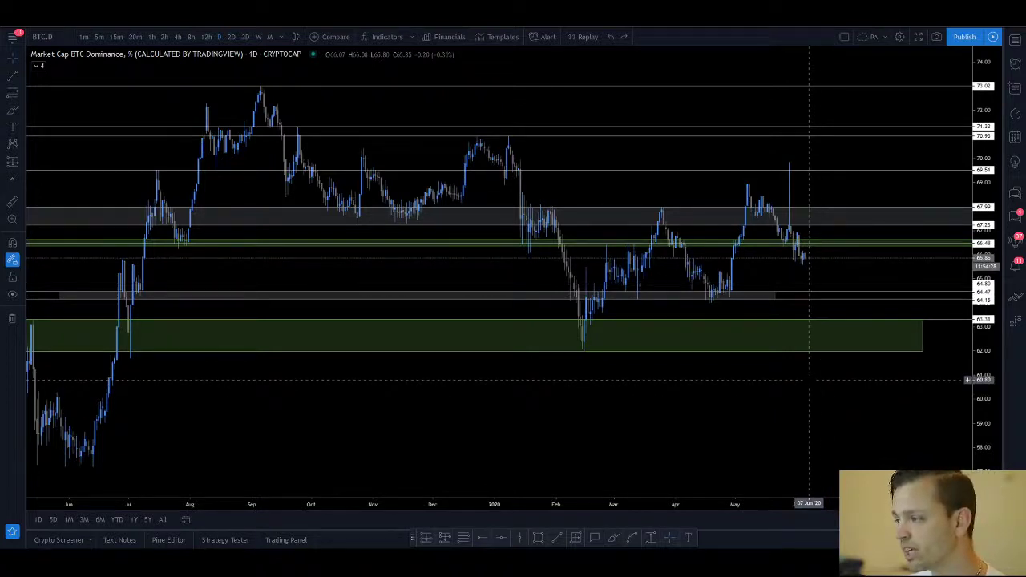
left_click(614, 538)
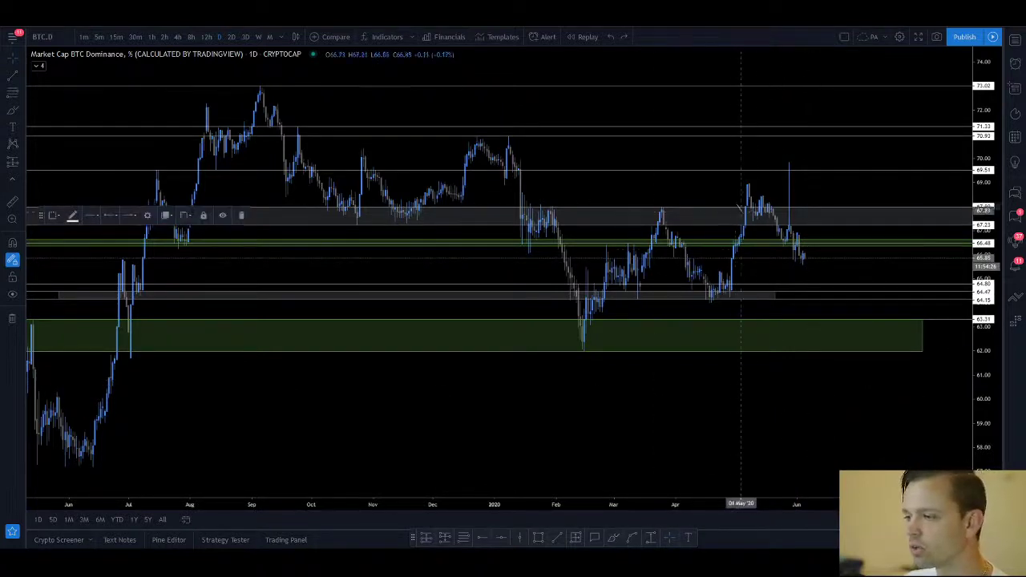
left_click(763, 174)
left_click(836, 280)
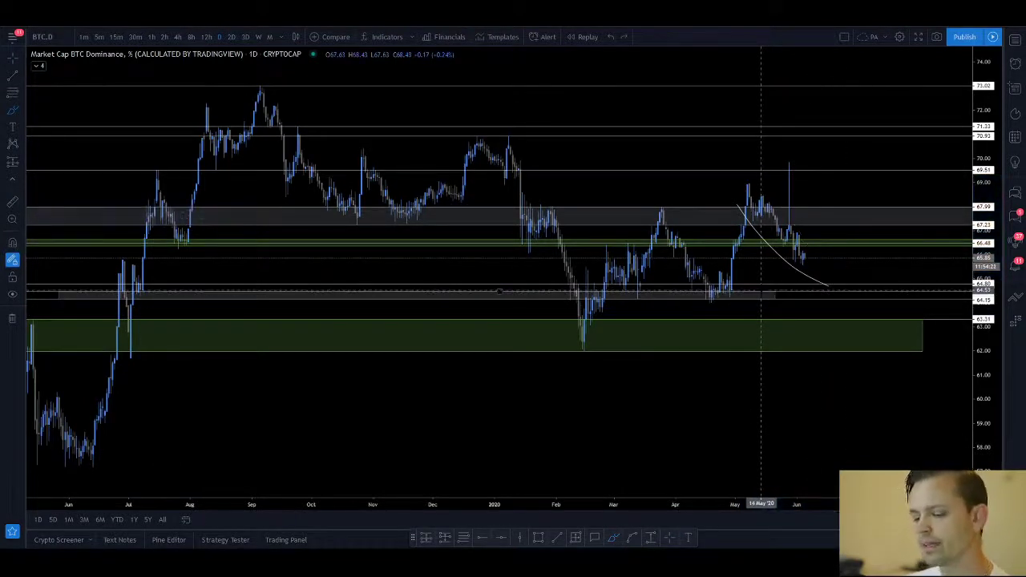
key("ctrl+z")
Examine daily Bitcoin dominance against the grey and green zones from May 2019 to June 2020
left_click(42, 37)
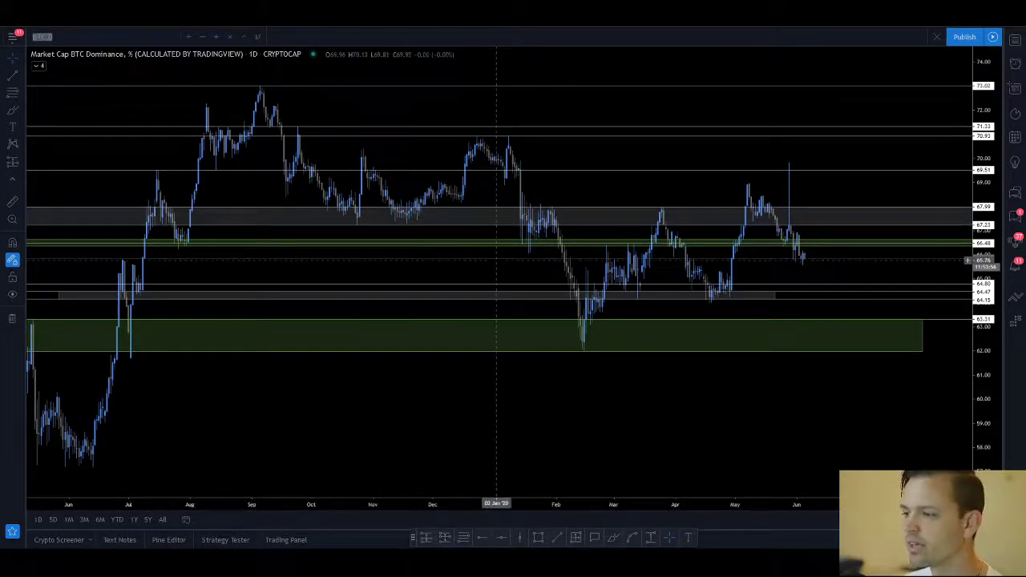
left_click(497, 343)
scroll(486, 390, "down", 1)
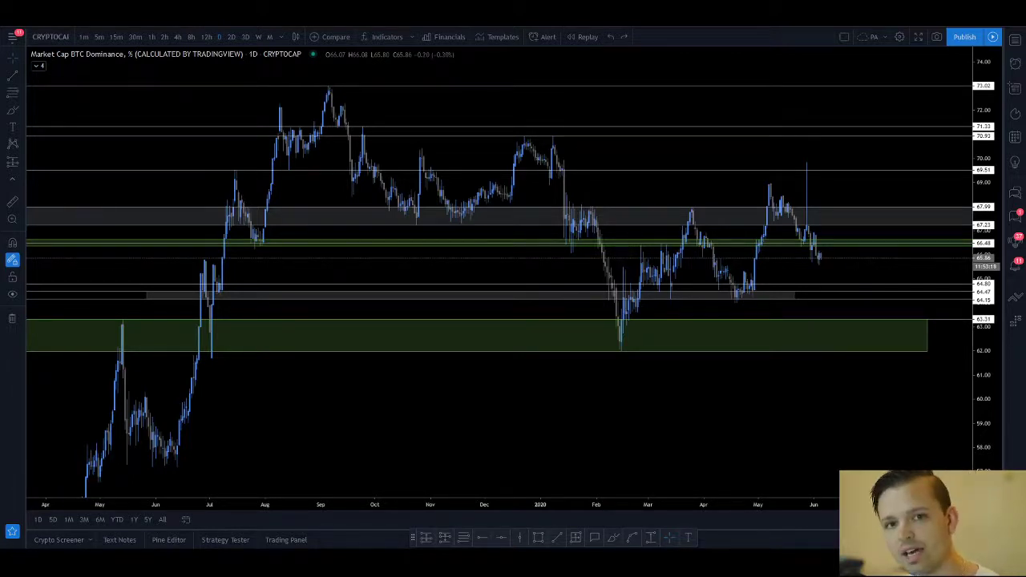
scroll(826, 429, "up", 1)
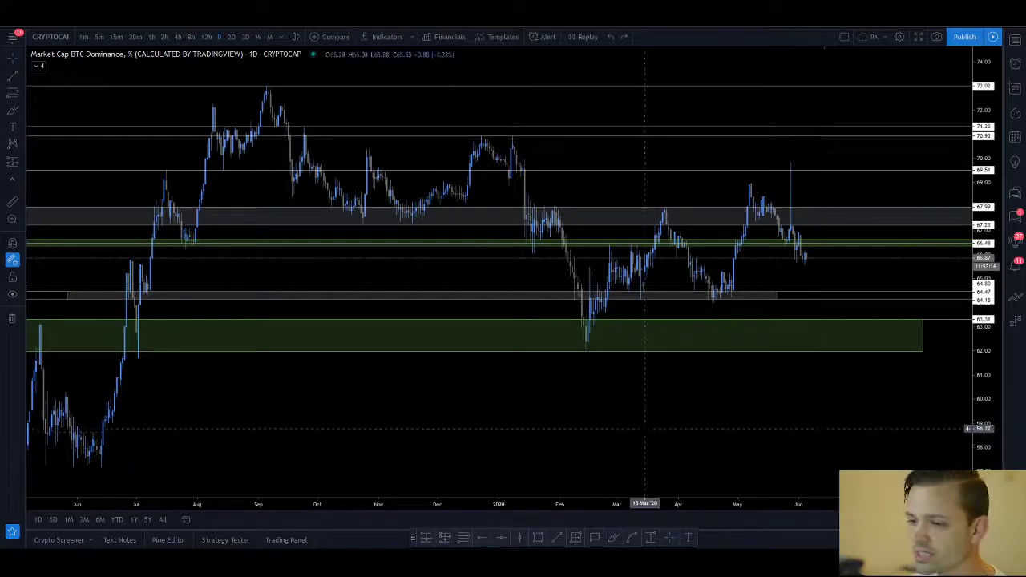
left_click_drag(313, 396, 348, 410)
scroll(348, 409, "up", 1)
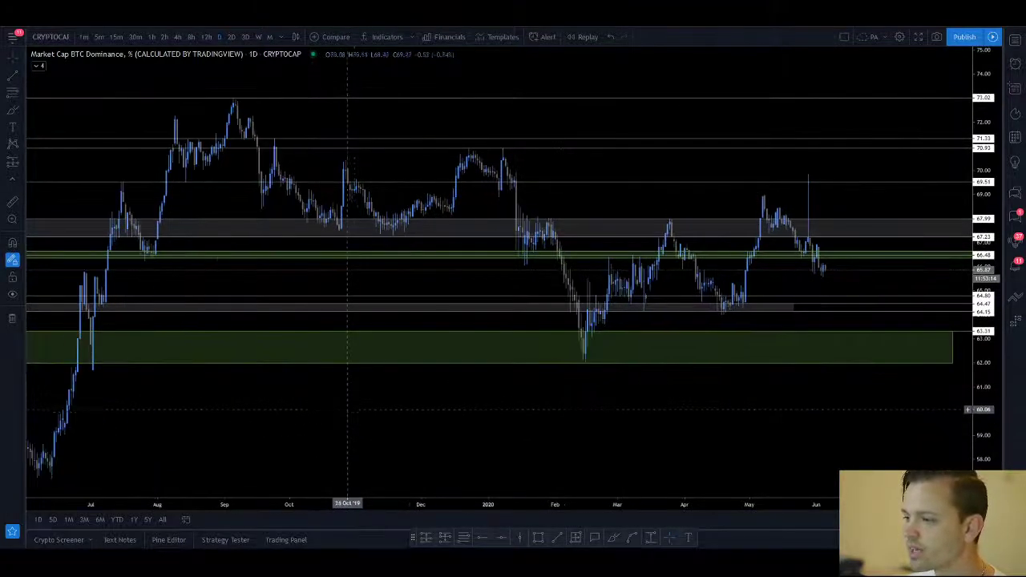
scroll(629, 406, "down", 1)
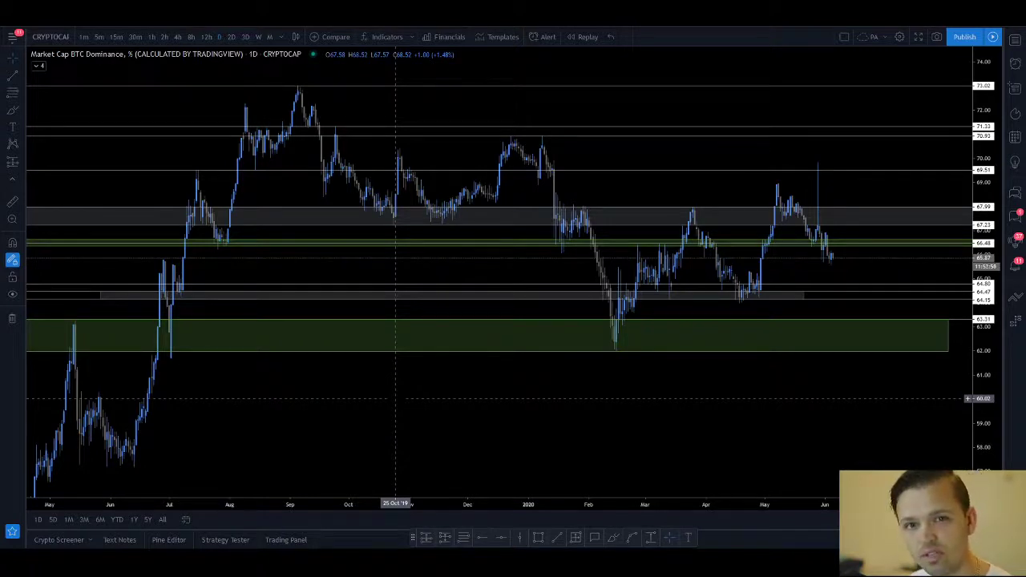
scroll(497, 357, "down", 2)
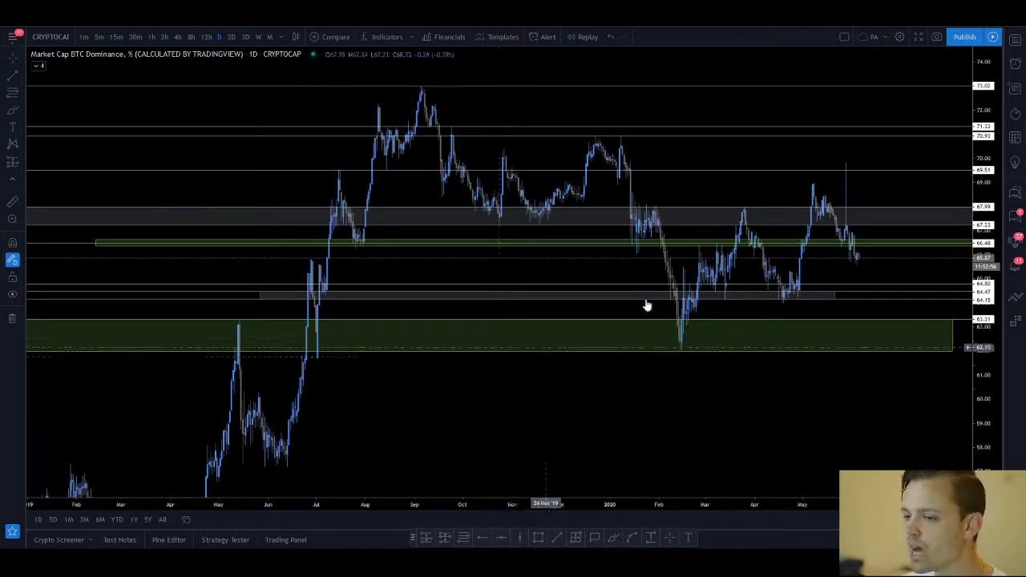
left_click_drag(982, 182, 982, 265)
scroll(851, 373, "up", 2)
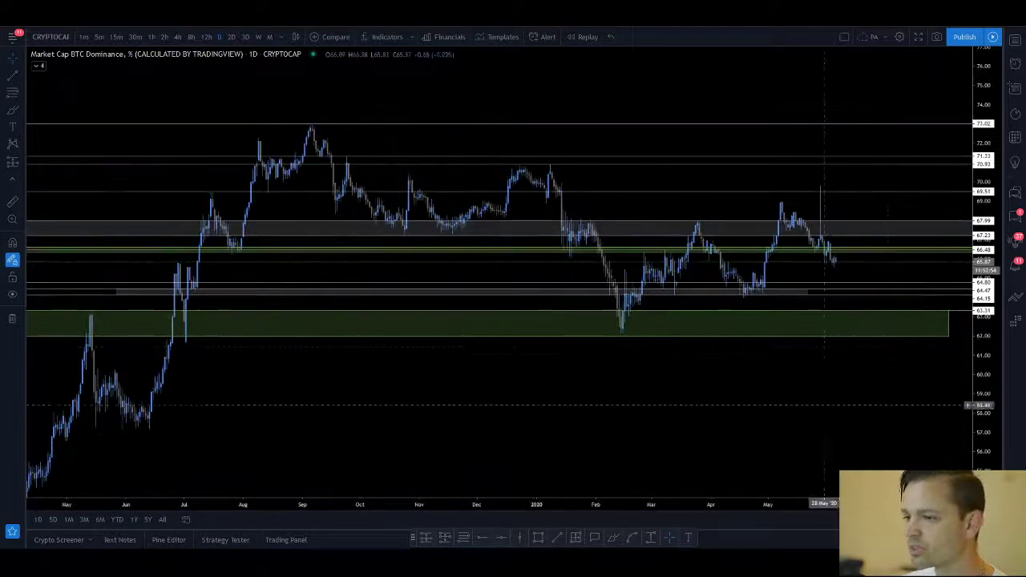
left_click_drag(814, 402, 763, 394)
Load the XMRBTC chart from Binance on the daily timeframe
left_click(57, 37)
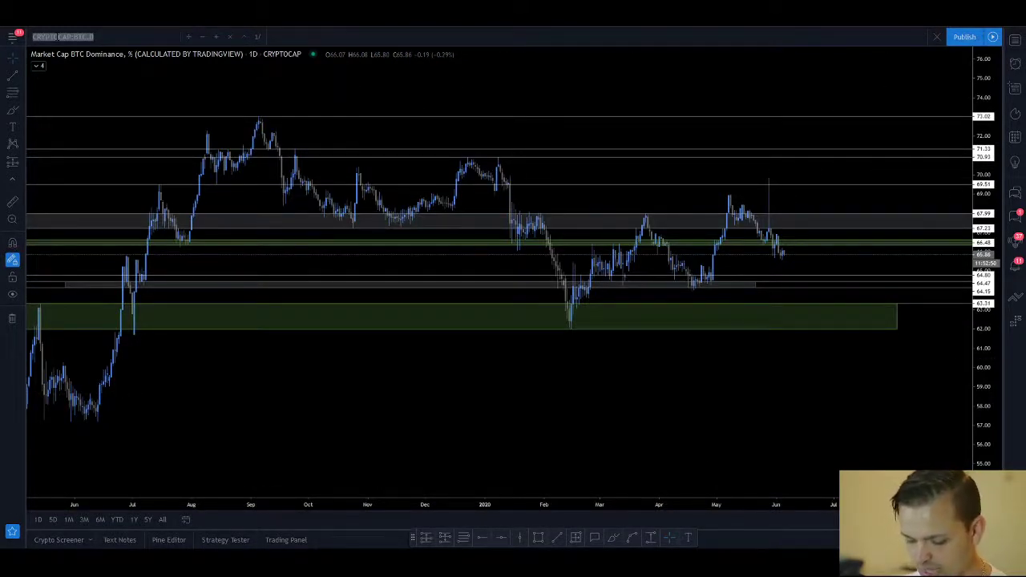
type("xmrbtc")
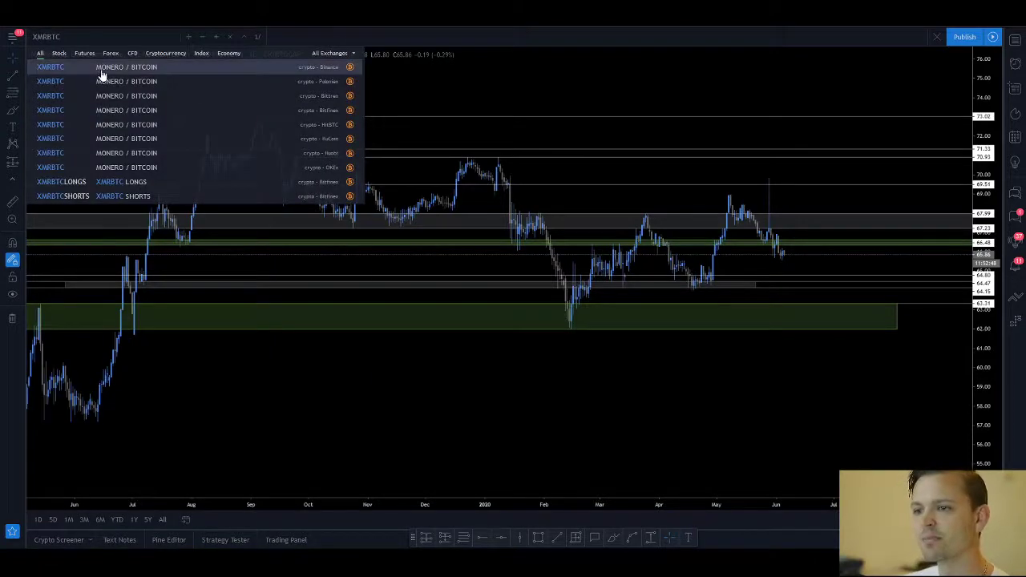
key("Return")
scroll(706, 265, "up", 3)
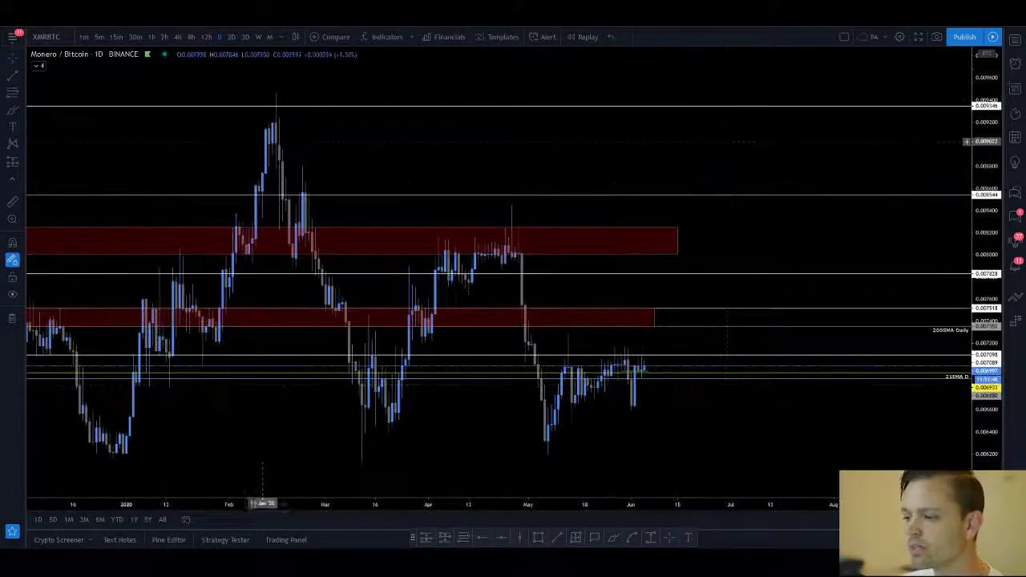
Show the 10 MAs indicator and align the 21EMA D line with the current end of the yellow moving average
left_click(39, 67)
left_click(62, 64)
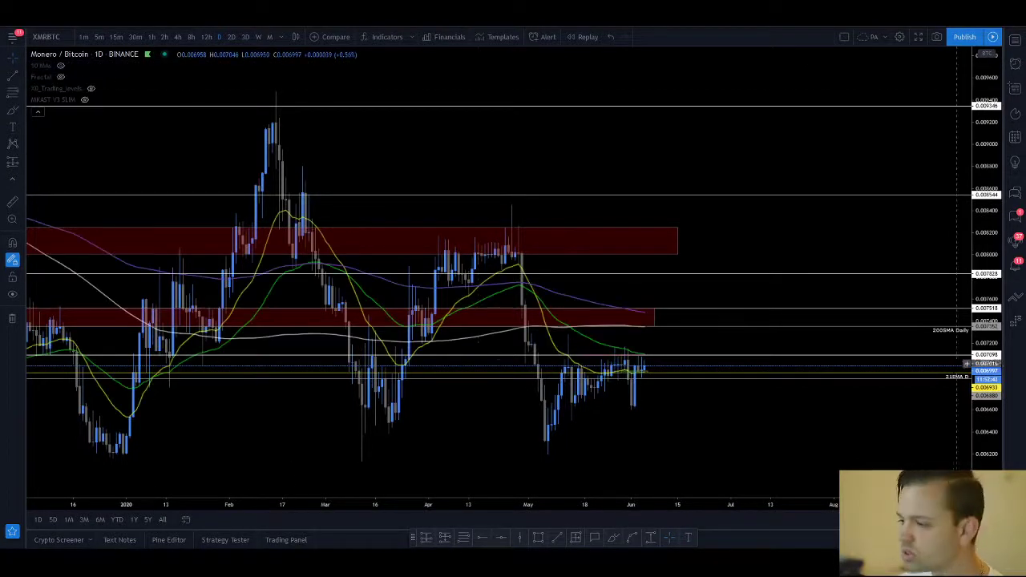
left_click_drag(951, 376, 951, 375)
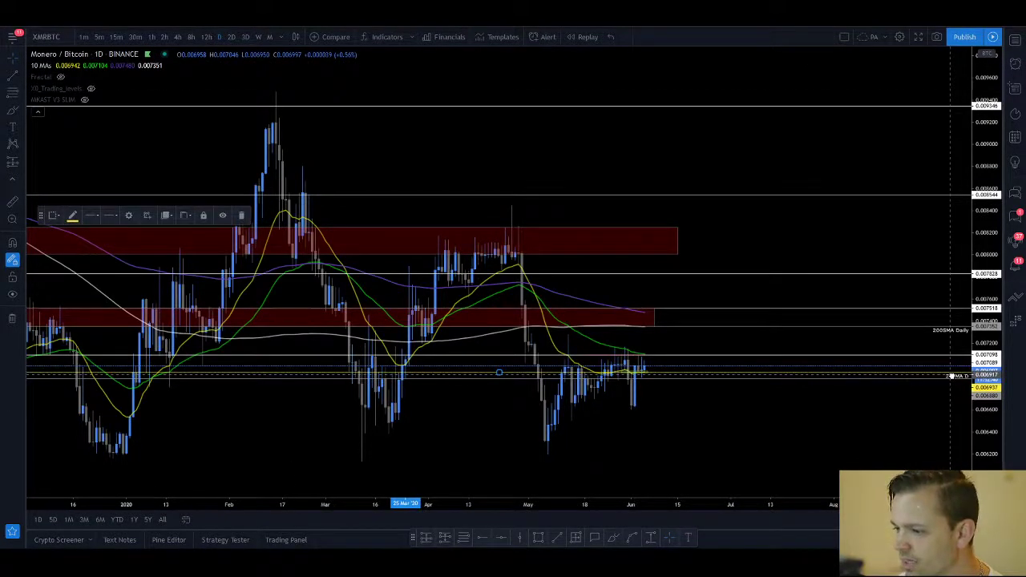
left_click(870, 425)
Switch the Monero chart to the 4-hour timeframe and hide the 10 MAs indicator
scroll(801, 401, "down", 1)
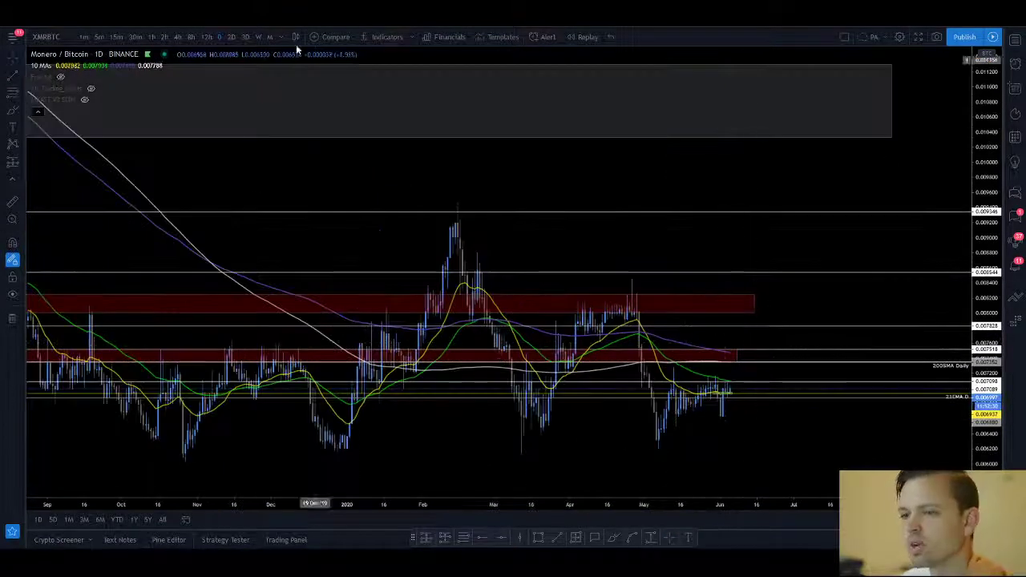
left_click(176, 38)
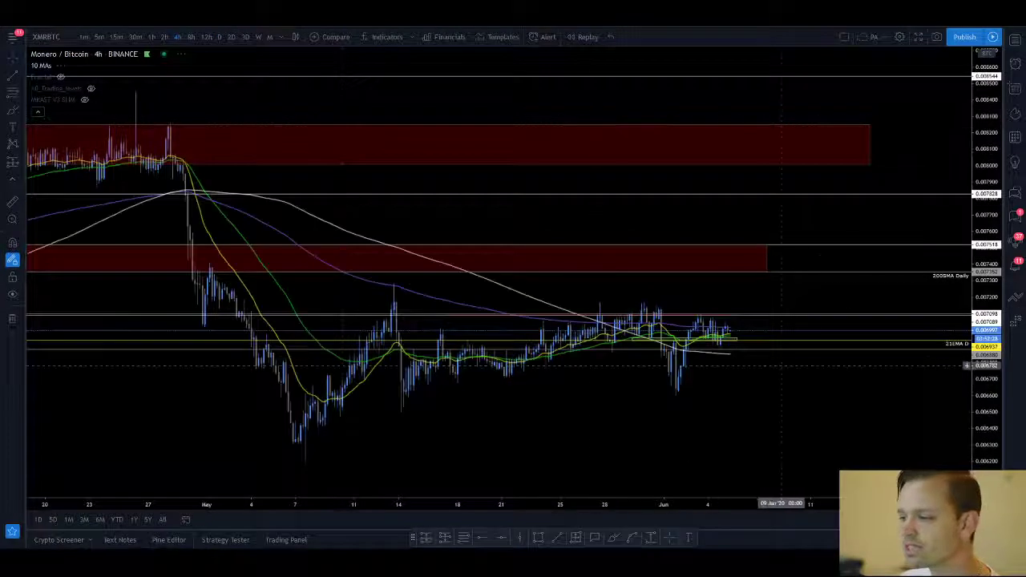
left_click(61, 65)
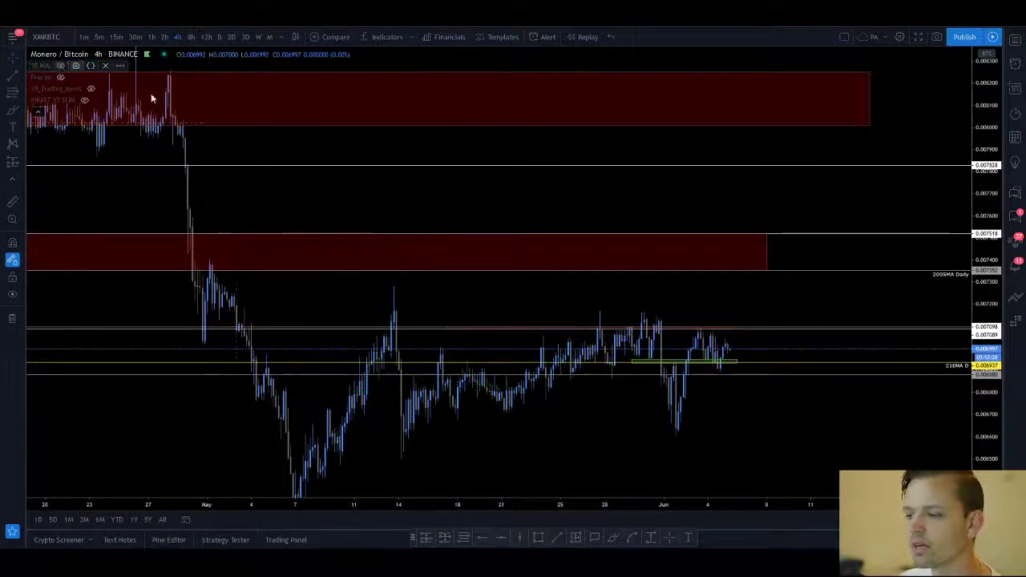
scroll(710, 367, "up", 4)
Switch the Monero chart to the 1-hour timeframe to show price between the thin red and green zones
left_click(151, 37)
scroll(700, 351, "down", 3)
left_click_drag(977, 423, 988, 240)
left_click_drag(786, 350, 717, 192)
scroll(717, 193, "up", 3)
left_click_drag(638, 158, 617, 184)
Brush a circle around the end of the thin red zone and a path up toward the 200SMA Daily level, and undo them
left_click(613, 537)
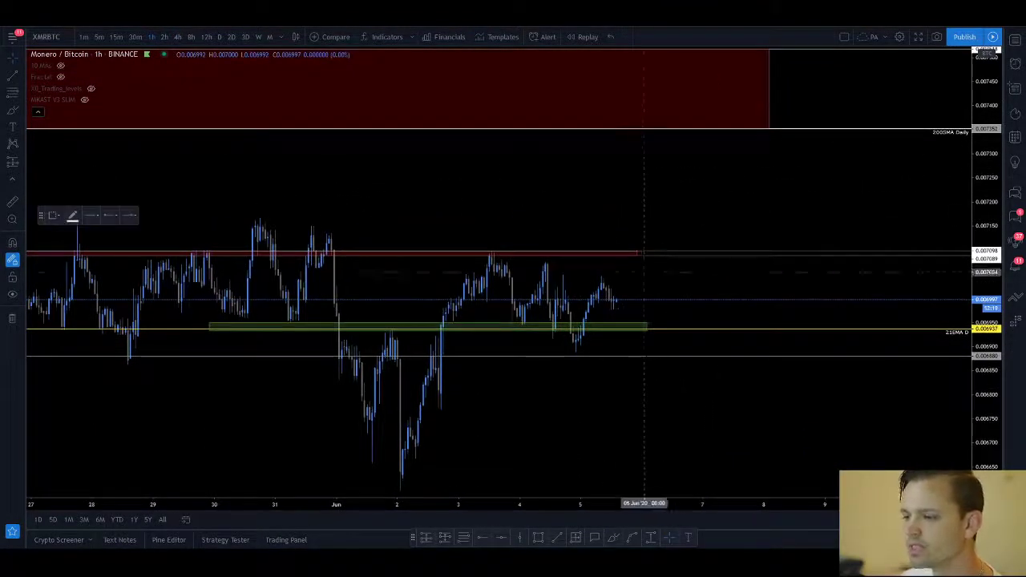
mouse_move(640, 245)
left_mouse_down()
mouse_move(660, 255)
mouse_move(633, 246)
mouse_move(665, 222)
mouse_move(693, 264)
mouse_move(816, 120)
mouse_move(746, 145)
left_mouse_up()
key("ctrl+z")
key("ctrl+z")
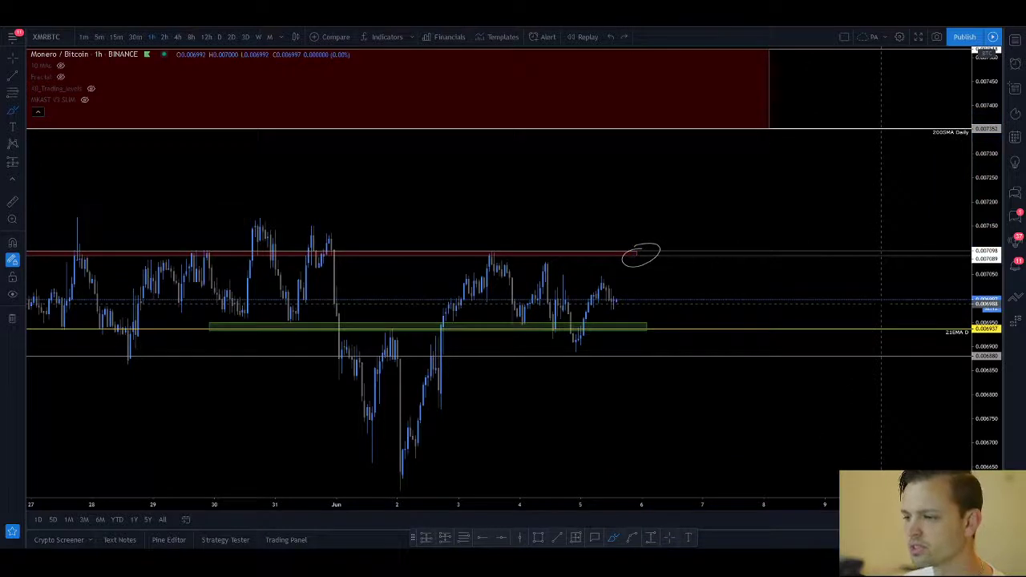
Brush a flat ellipse around the June 2–5 price reactions at the green zone by the 21EMA D line
scroll(574, 433, "down", 1)
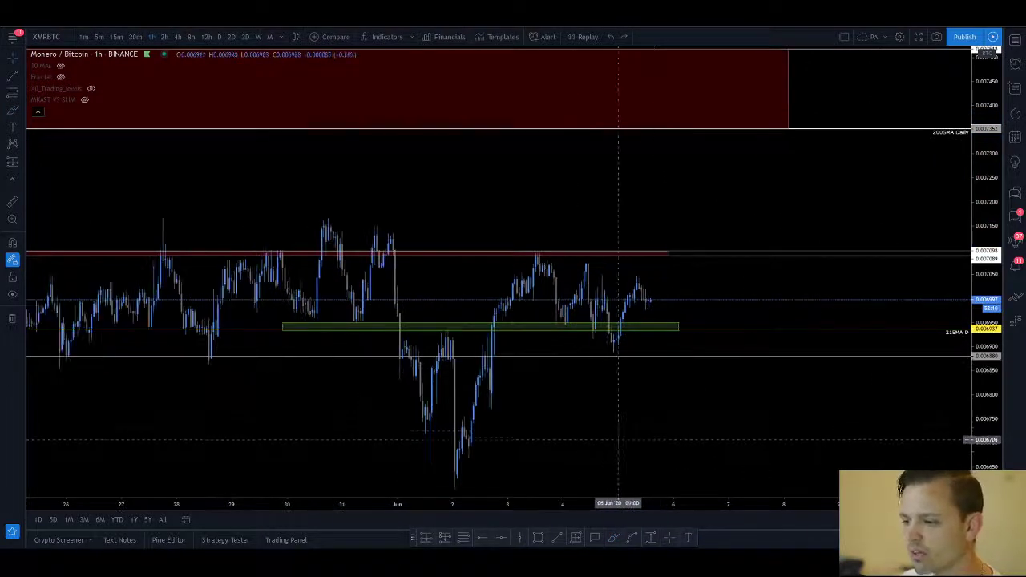
left_click_drag(618, 435, 591, 383)
left_click(613, 538)
mouse_move(595, 263)
left_mouse_down()
mouse_move(451, 273)
mouse_move(595, 275)
left_mouse_up()
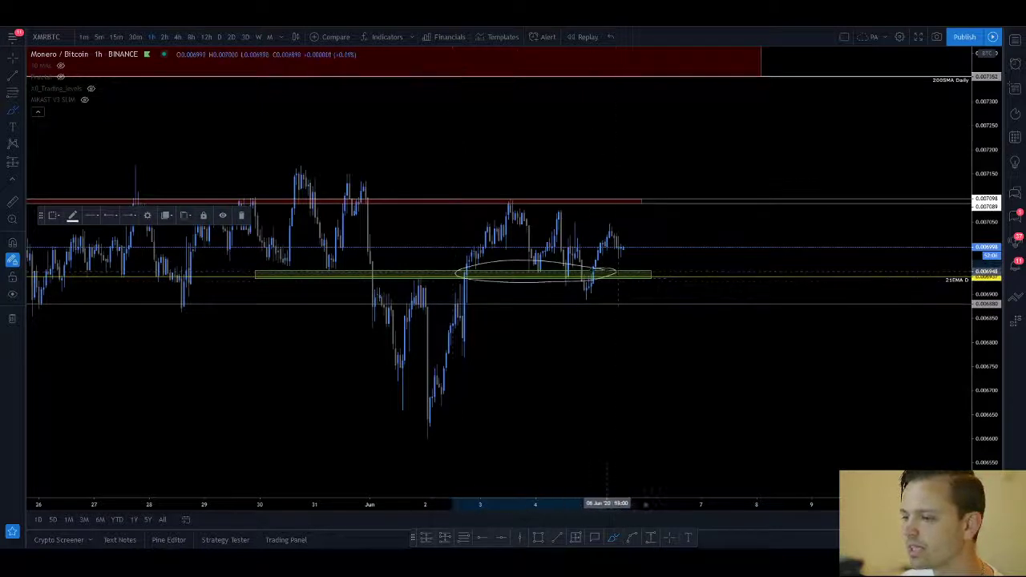
Undo the green-zone ellipse, brush another around the June 1–2 highs just below the zone, and undo that too
key("ctrl+z")
mouse_move(445, 274)
left_mouse_down()
mouse_move(423, 285)
mouse_move(470, 282)
mouse_move(455, 277)
left_mouse_up()
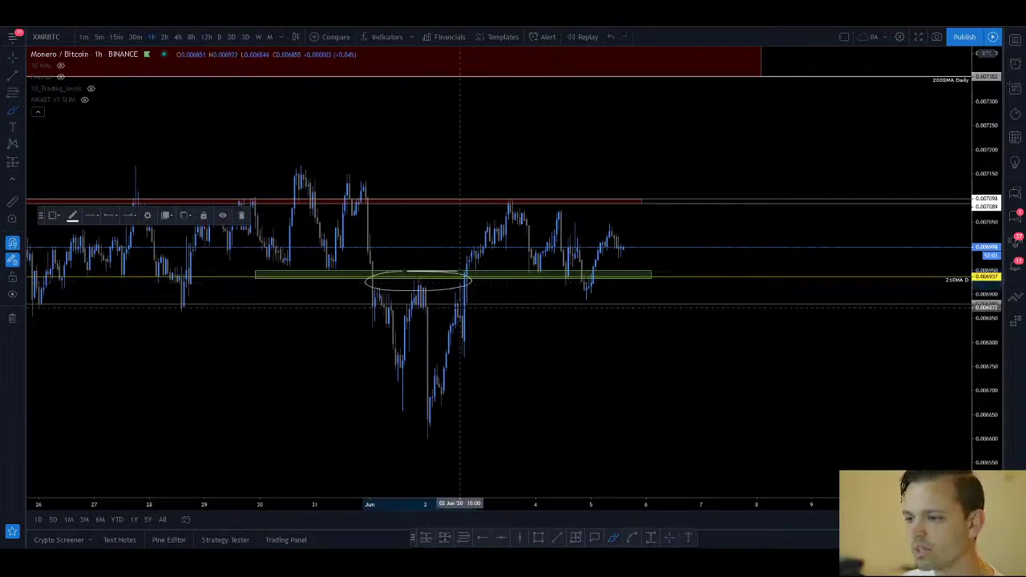
key("ctrl+z")
Brush a June 5 bounce off the green zone and a projected dip and rally above the thin red zone, removing each stroke
scroll(321, 303, "down", 3)
scroll(434, 285, "up", 2)
left_click_drag(346, 364, 458, 371)
scroll(458, 371, "up", 2)
left_click_drag(680, 349, 552, 365)
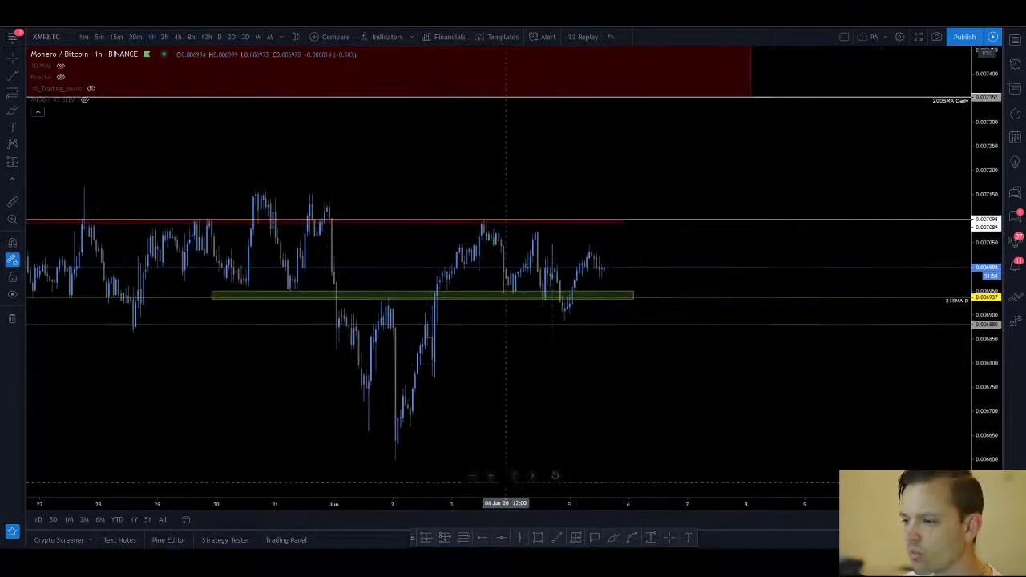
left_click(613, 537)
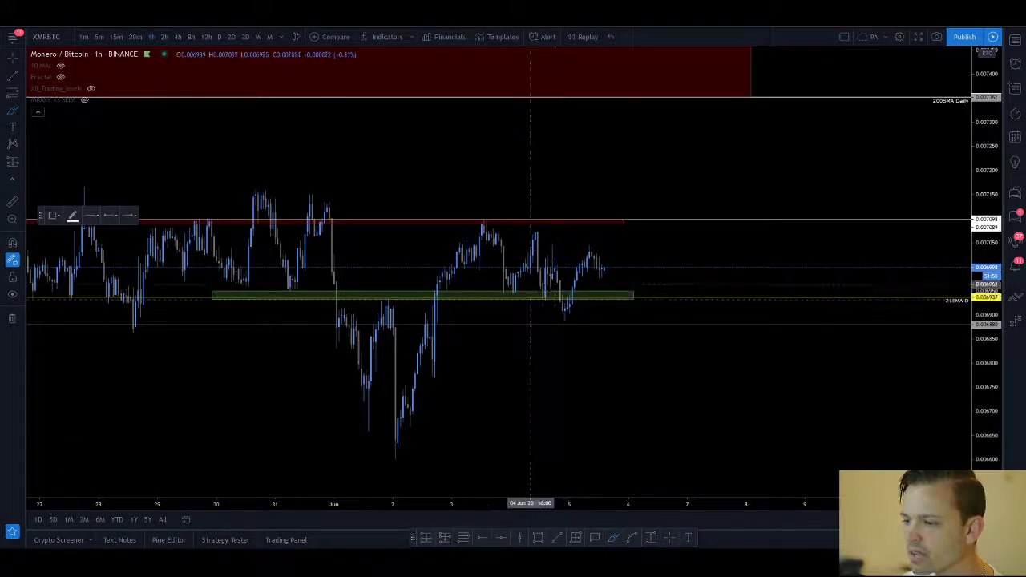
mouse_move(560, 293)
left_mouse_down()
mouse_move(581, 303)
mouse_move(506, 298)
mouse_move(555, 289)
mouse_move(594, 261)
left_mouse_up()
key("Delete")
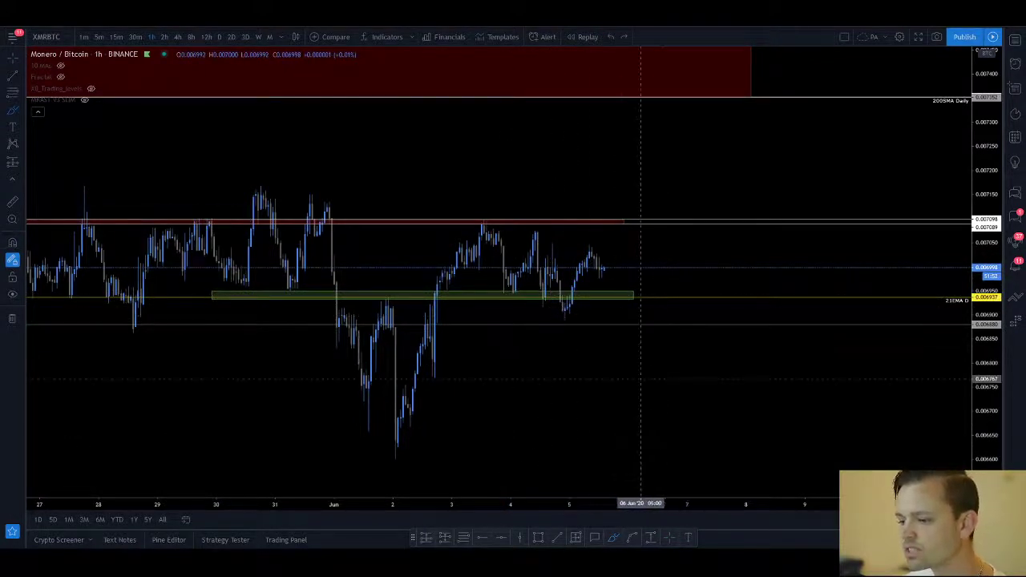
left_click_drag(599, 266, 664, 184)
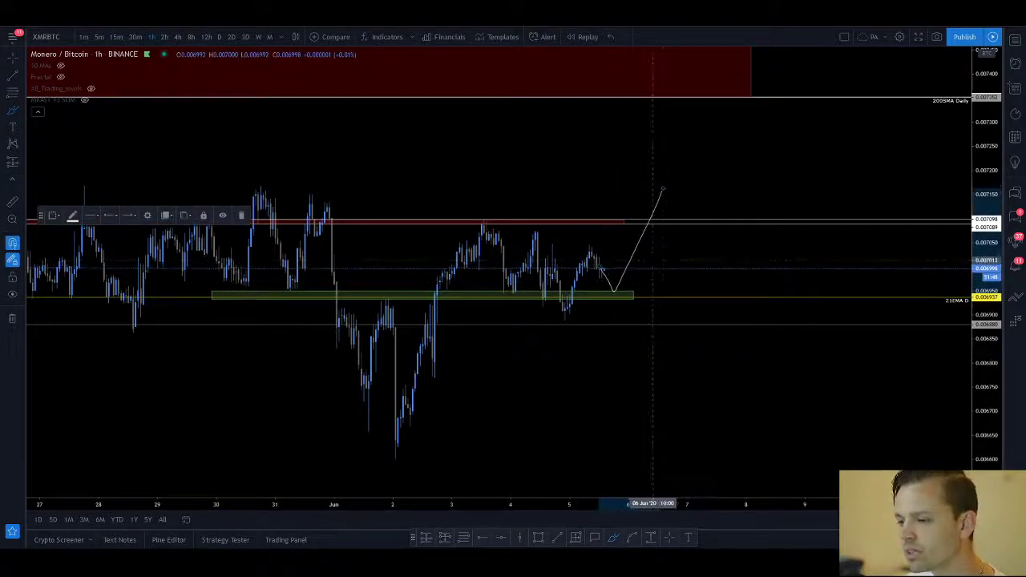
key("Delete")
Brush projected price paths from the green zone and through the thin red zone up to the 200SMA Daily level, and undo them
mouse_move(600, 267)
left_mouse_down()
mouse_move(605, 281)
mouse_move(703, 162)
left_mouse_up()
left_click_drag(553, 330, 630, 327)
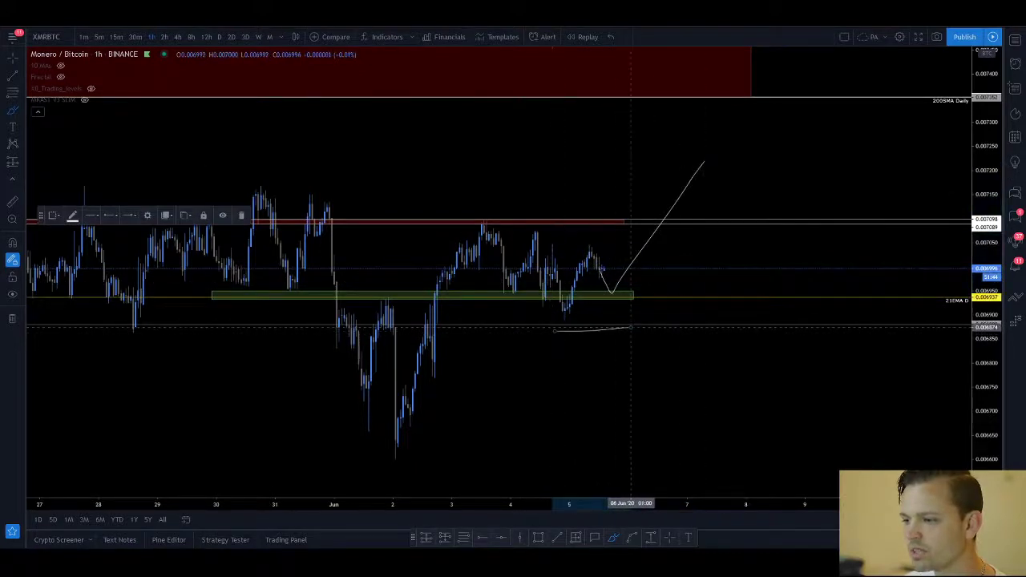
left_click_drag(611, 214, 647, 221)
left_click_drag(679, 92, 641, 101)
key("ctrl+z")
key("ctrl+z")
key("ctrl+z")
mouse_move(602, 271)
left_mouse_down()
mouse_move(641, 183)
mouse_move(665, 206)
mouse_move(719, 169)
mouse_move(788, 97)
mouse_move(770, 90)
left_mouse_up()
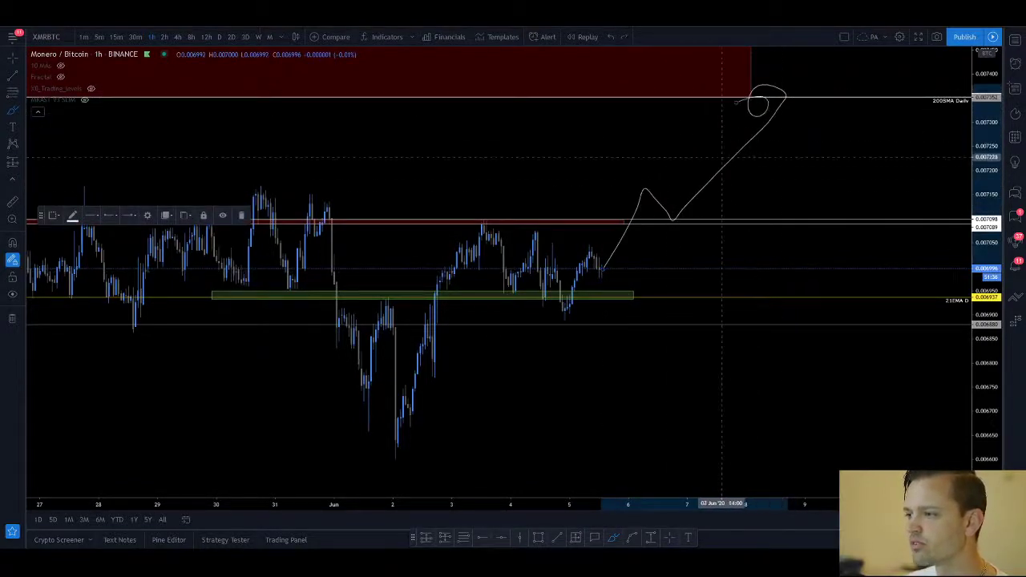
key("ctrl+z")
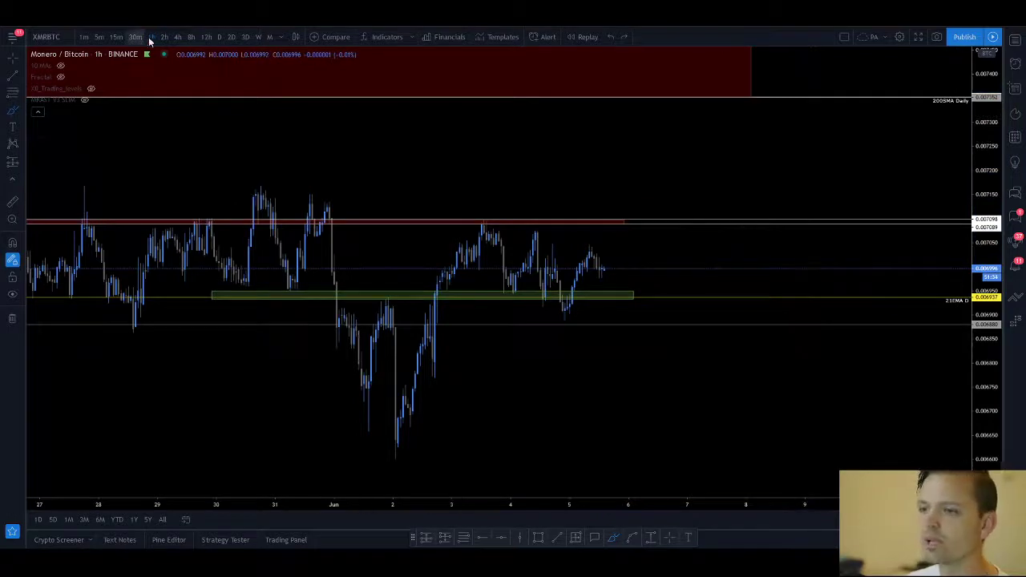
Switch the Monero chart to the daily timeframe and examine price below the two wide red zones
left_click(219, 37)
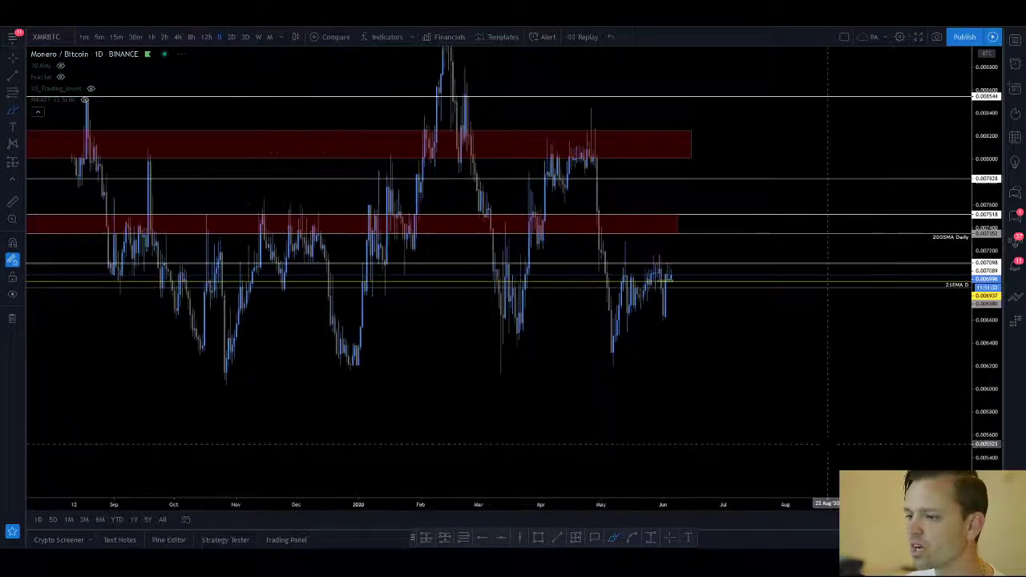
left_click_drag(694, 406, 777, 428)
key("ctrl+z")
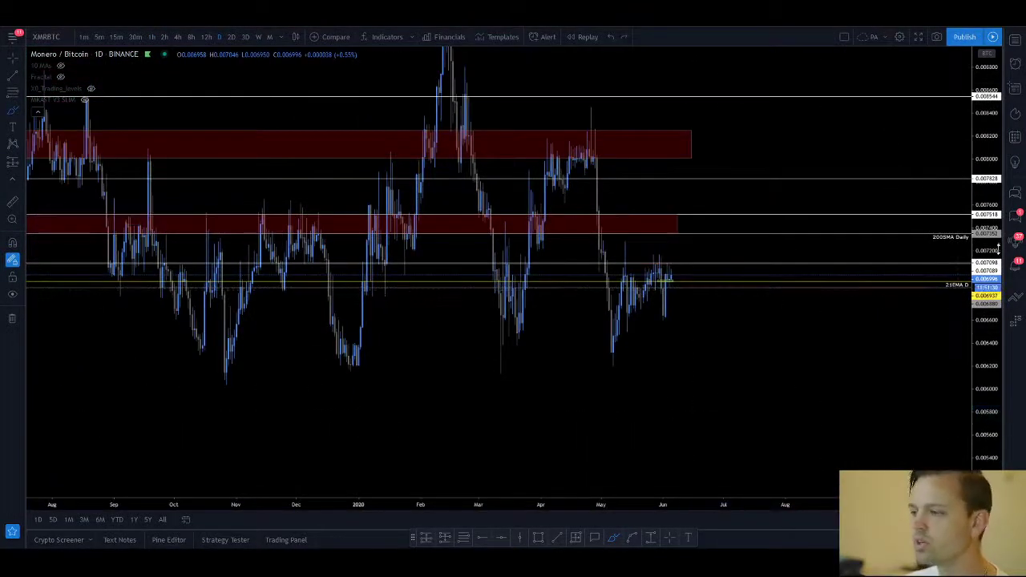
scroll(984, 151, "down", 5)
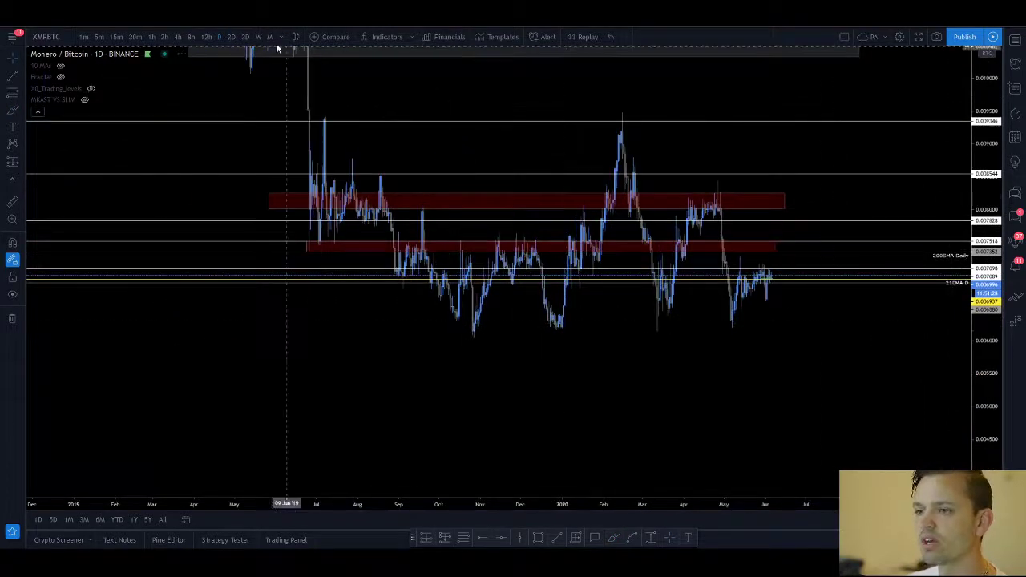
Switch the Monero chart to the weekly timeframe and brush loops at the ends of both red zones and on the 0.009346 level
left_click(259, 38)
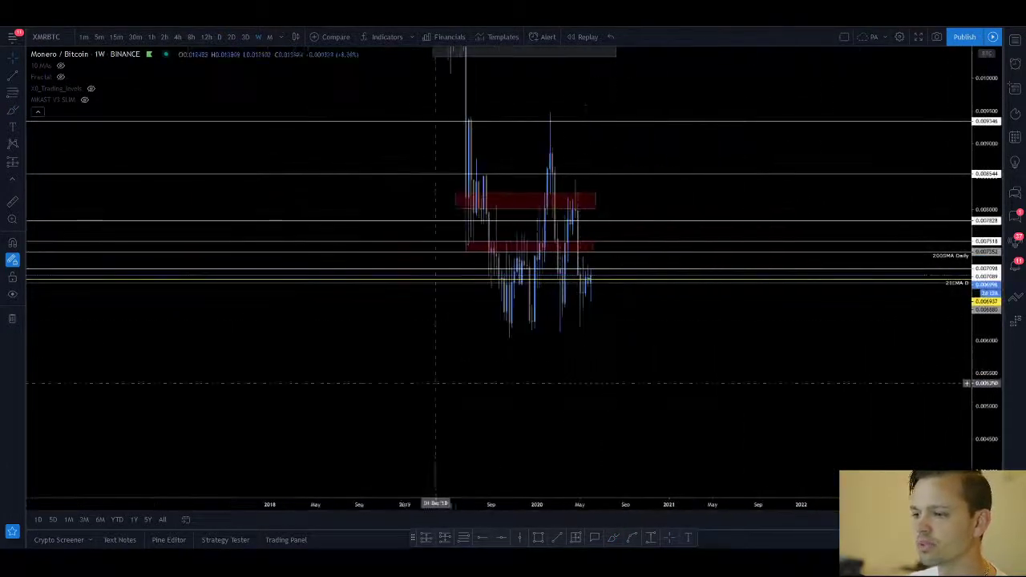
scroll(695, 367, "up", 6)
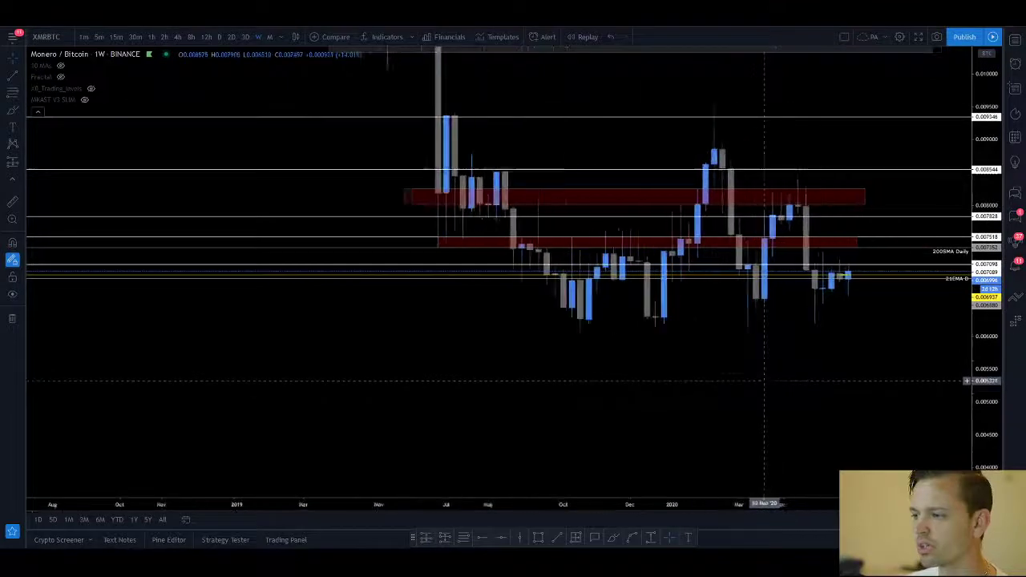
scroll(758, 375, "down", 3)
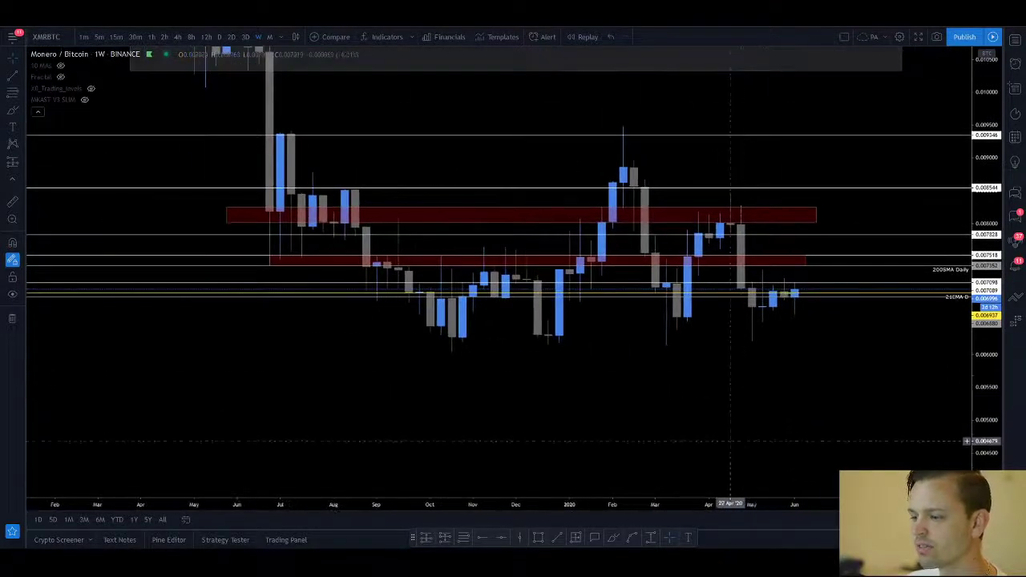
left_click(614, 538)
left_click_drag(826, 251, 834, 255)
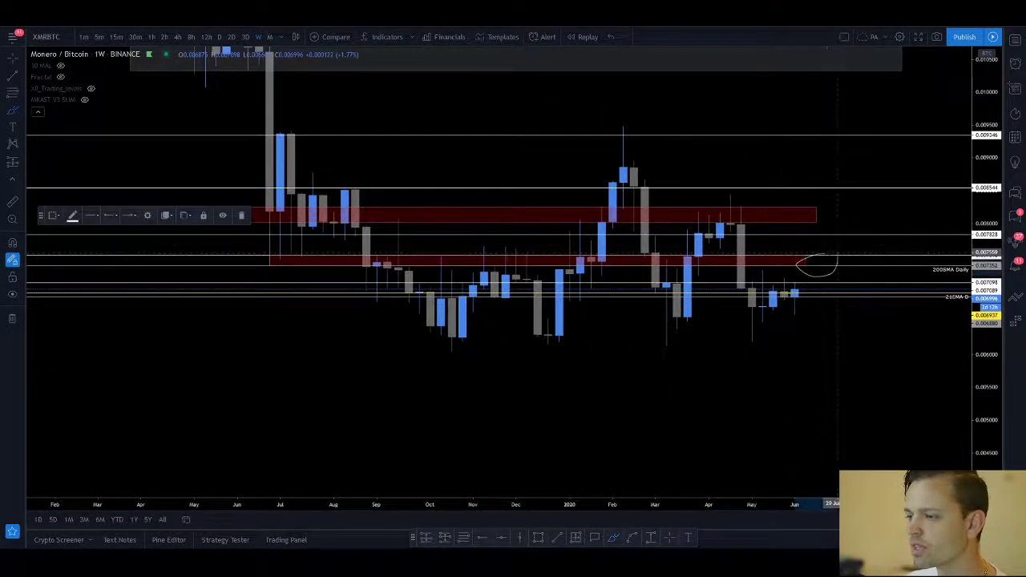
left_click_drag(826, 202, 824, 206)
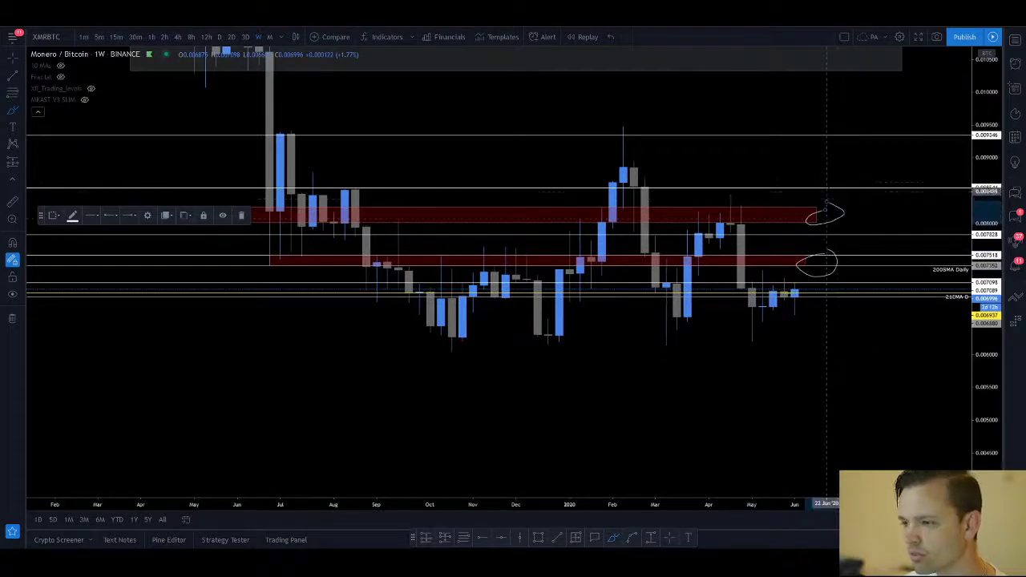
left_click_drag(857, 133, 805, 134)
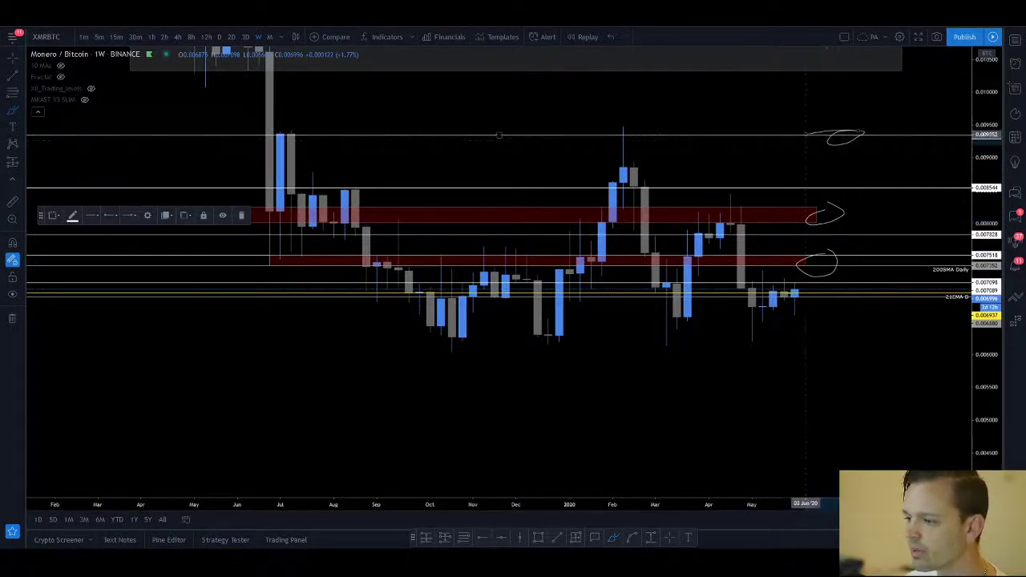
left_click(650, 537)
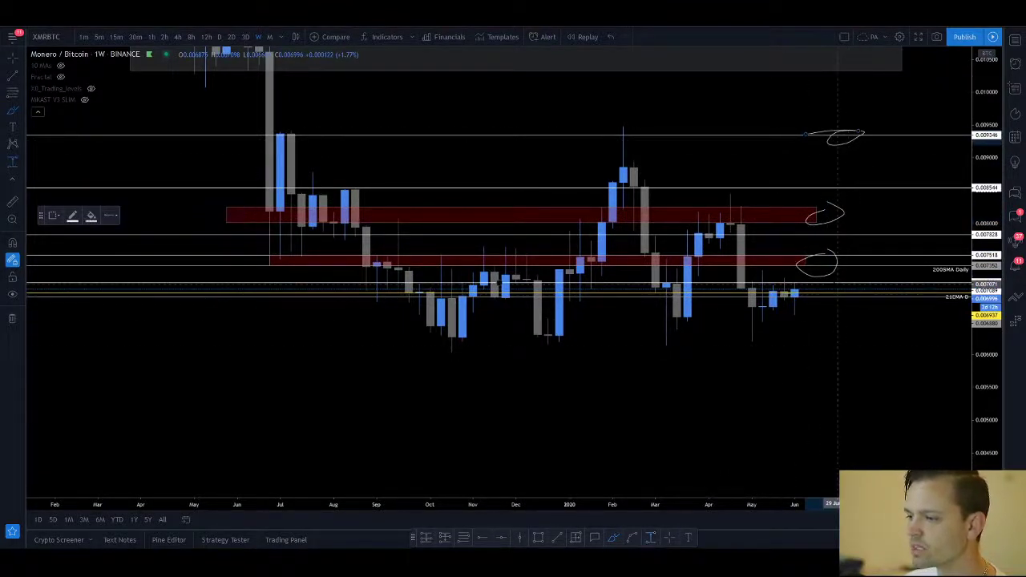
left_click(837, 285)
key("Escape")
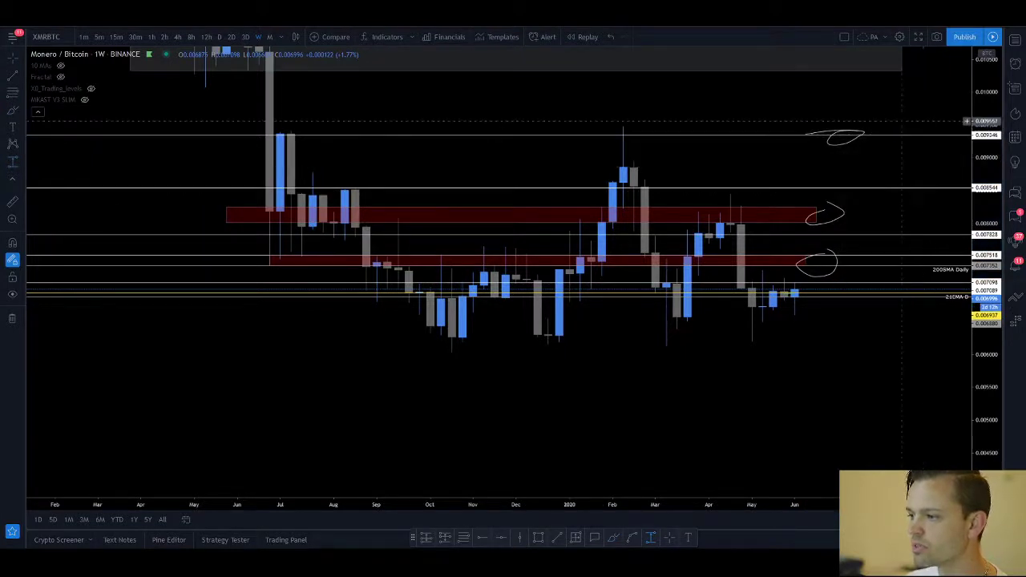
Switch the Monero chart to the 4-hour timeframe and frame recent price between the green zone and the 200SMA Daily level
left_click_drag(891, 109, 813, 108)
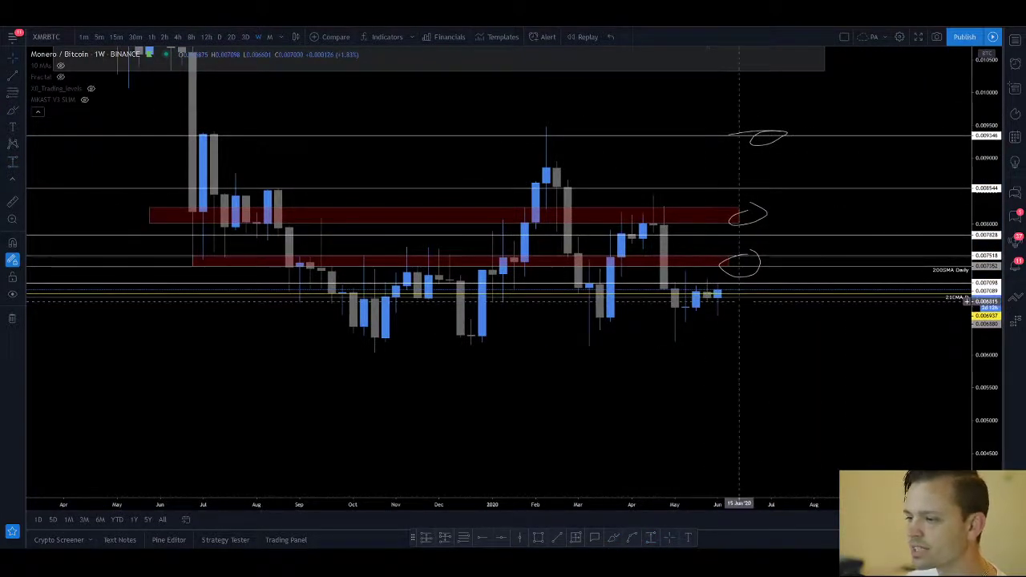
left_click(178, 36)
left_click_drag(986, 423, 985, 121)
scroll(820, 273, "down", 5)
left_click_drag(762, 268, 526, 258)
scroll(527, 258, "up", 4)
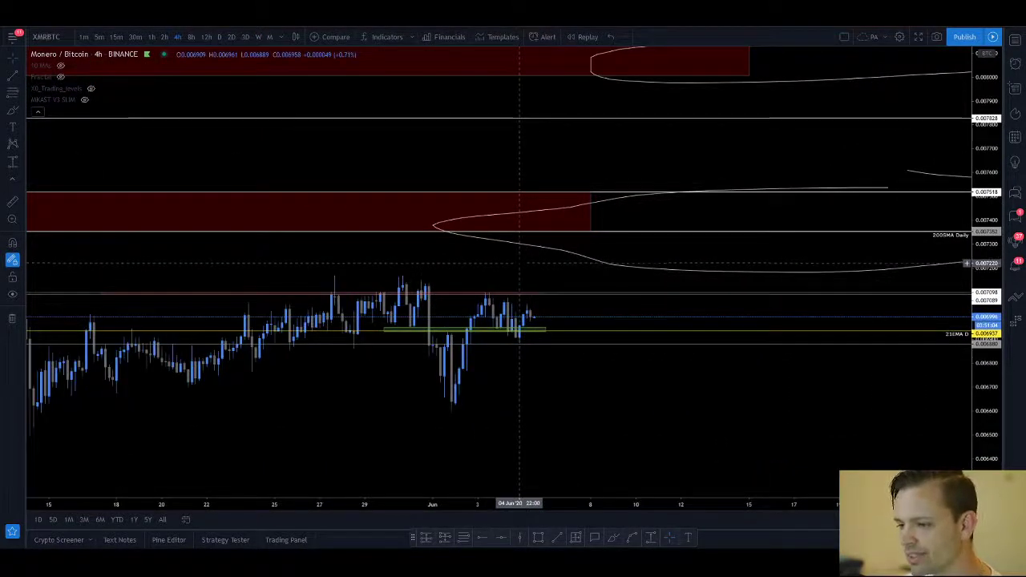
left_click_drag(985, 445, 985, 340)
left_click_drag(648, 443, 667, 398)
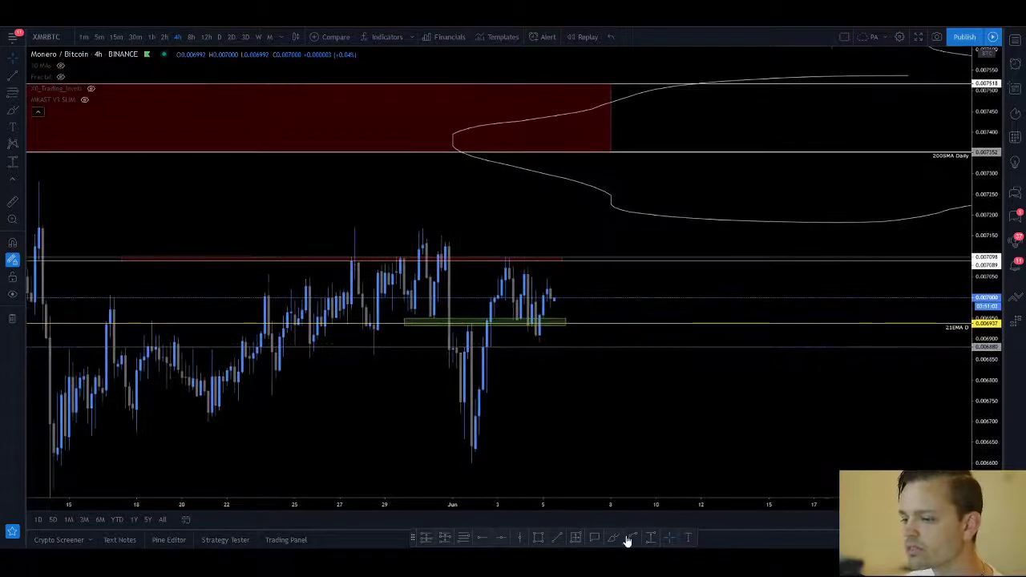
Brush small circles at the ends of the green zone, the thin red zone and the lower wide red zone
left_click(614, 537)
left_click_drag(553, 315, 585, 324)
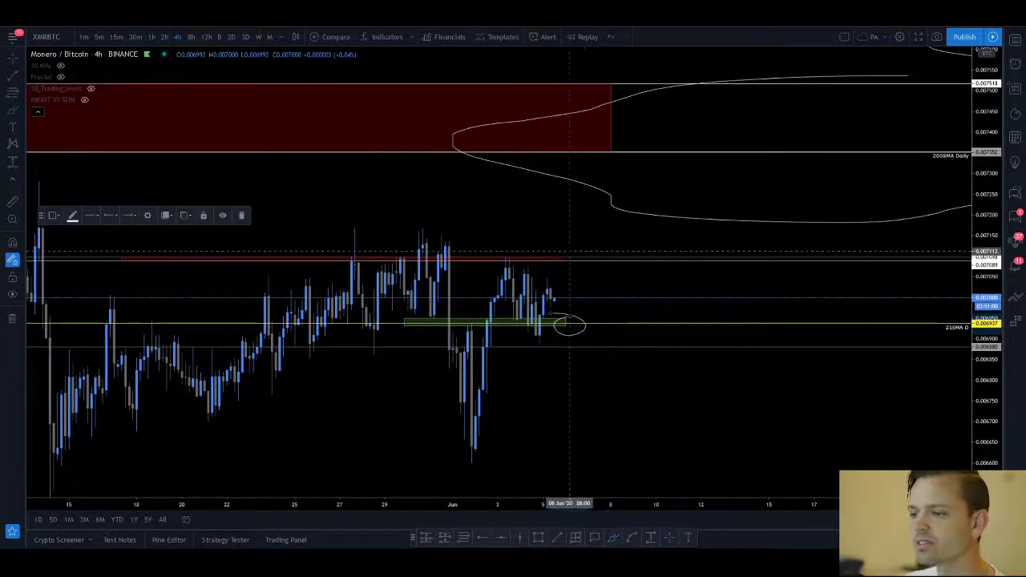
scroll(597, 325, "down", 3)
scroll(920, 458, "down", 1)
key("Escape")
left_click_drag(767, 179, 642, 221)
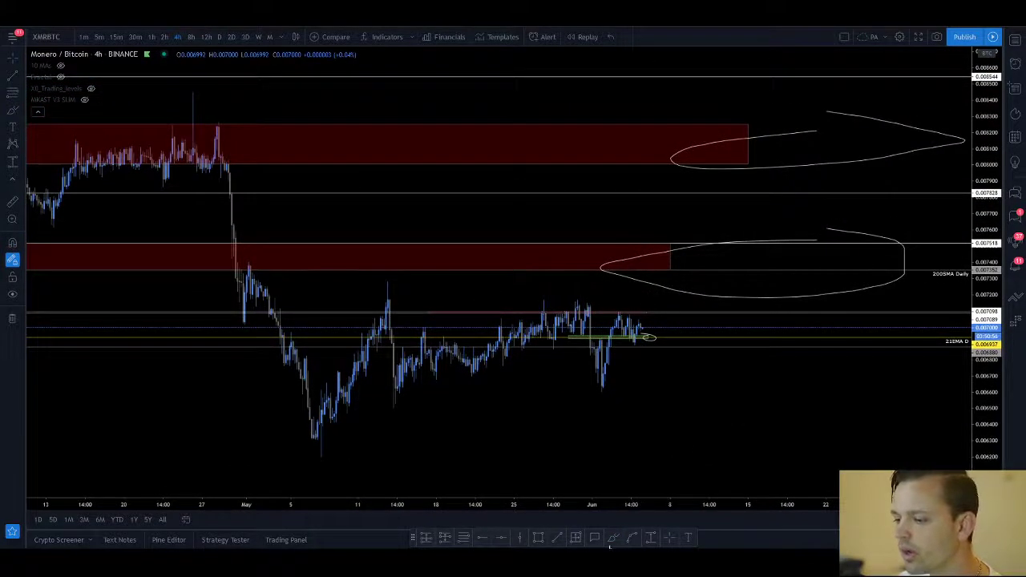
left_click(613, 537)
left_click_drag(647, 310, 625, 305)
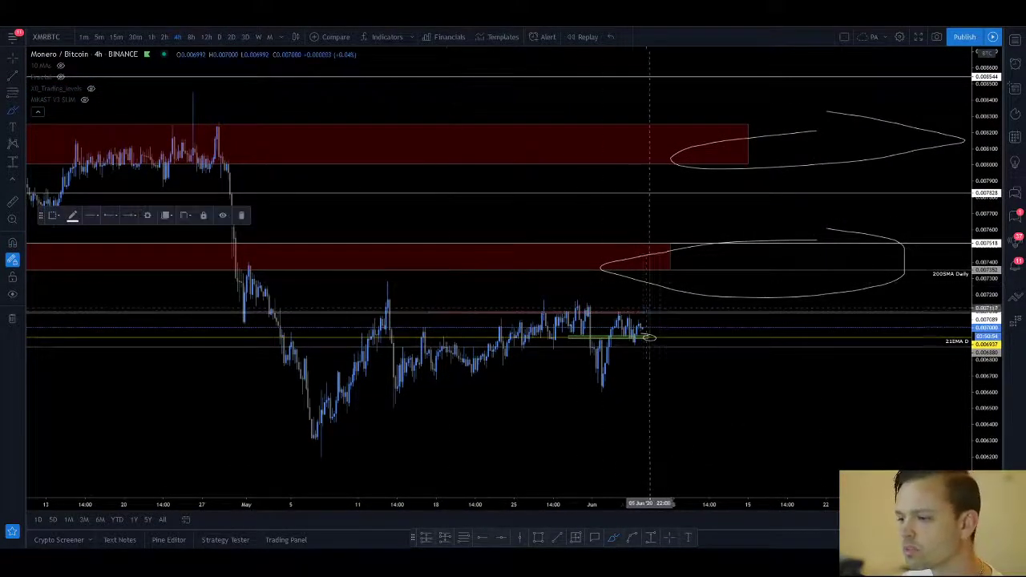
left_click_drag(678, 262, 655, 248)
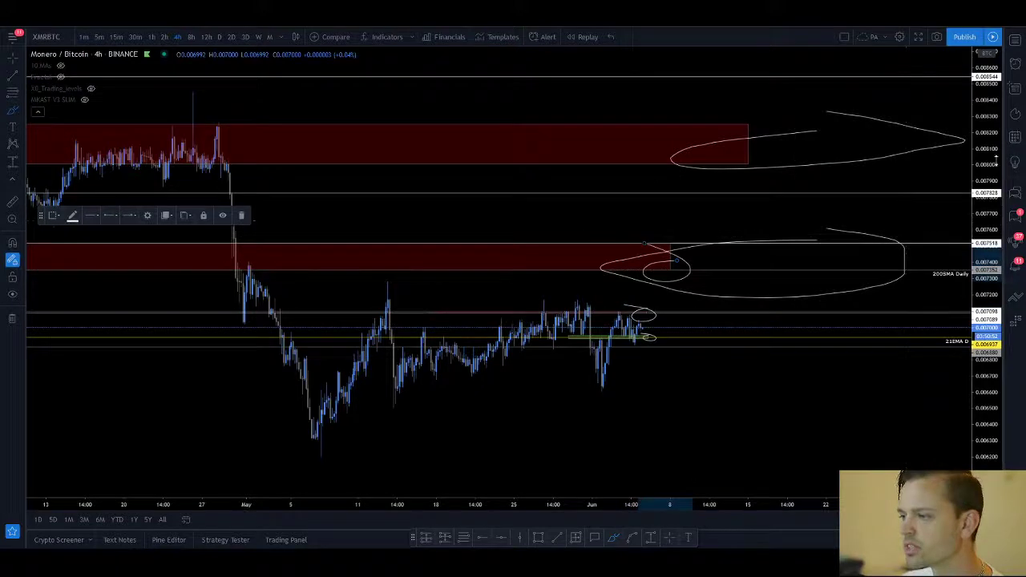
Circle the end of the upper wide red zone and brush strokes from the thin red zone toward the wide zones above
left_click_drag(994, 164, 994, 321)
left_click_drag(754, 197, 696, 174)
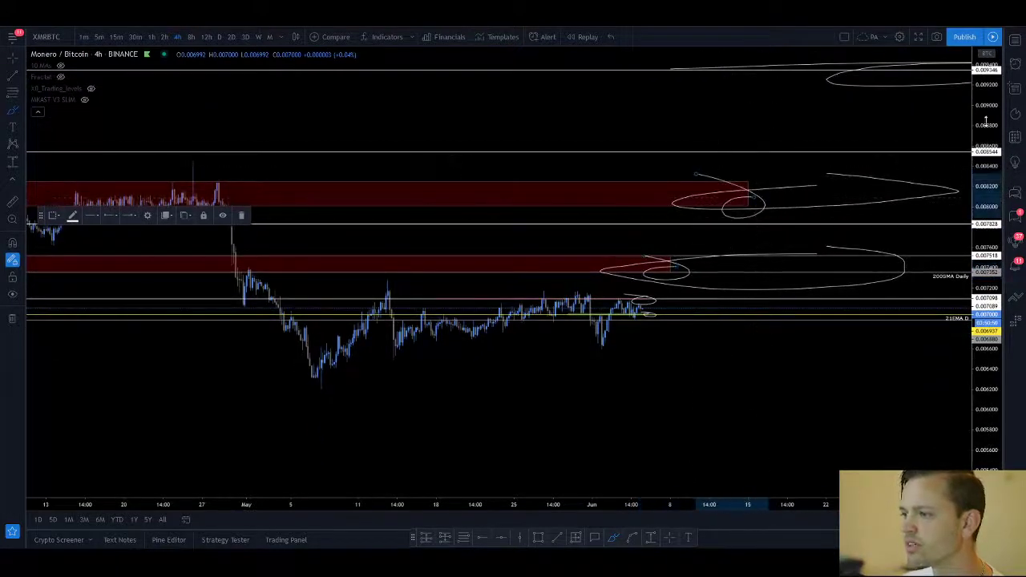
left_click_drag(987, 172, 987, 290)
scroll(831, 313, "down", 7)
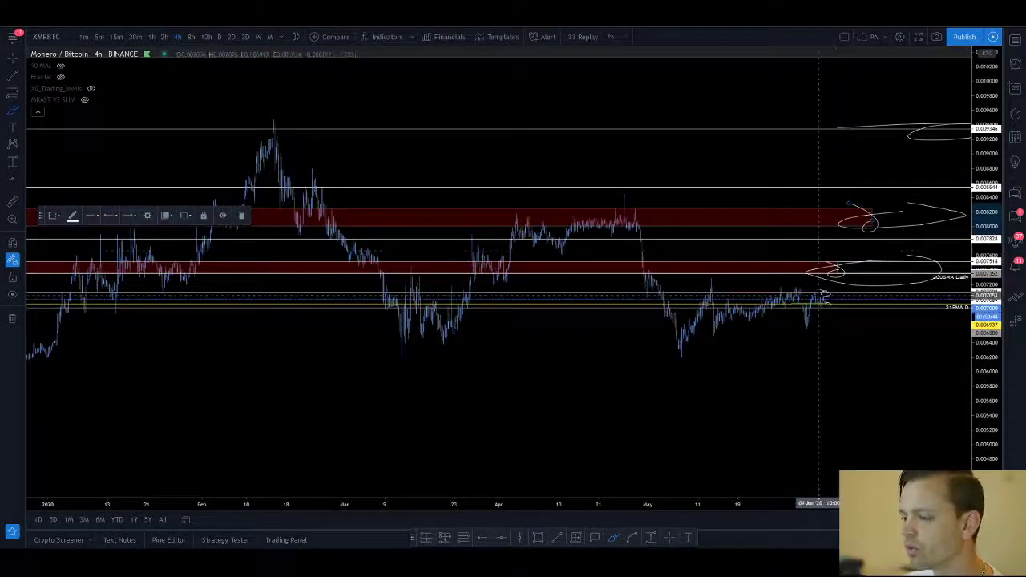
mouse_move(819, 294)
left_mouse_down()
mouse_move(845, 289)
mouse_move(836, 282)
left_mouse_up()
mouse_move(864, 207)
left_mouse_down()
mouse_move(882, 224)
mouse_move(866, 202)
left_mouse_up()
scroll(879, 204, "down", 2)
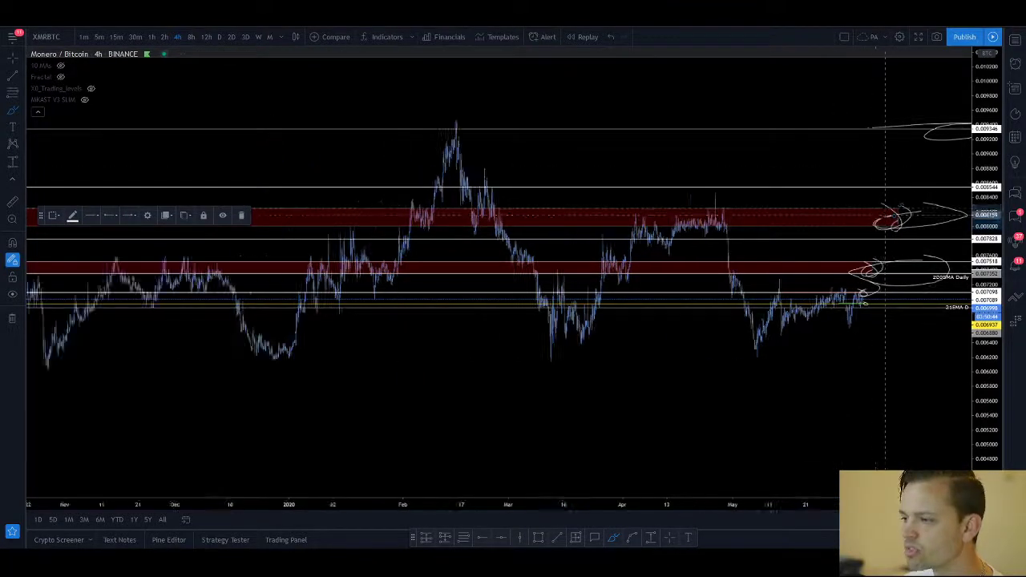
Undo the recent brush strokes and small circles around the red zones on the 4-hour chart
key("ctrl+z")
key("ctrl+z")
key("ctrl+z")
key("ctrl+z")
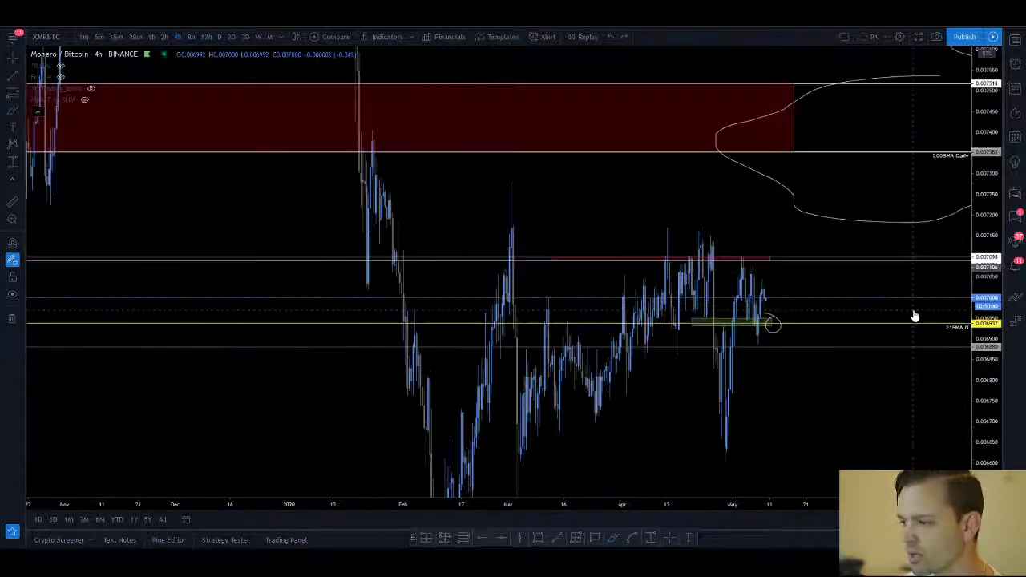
Delete the two large brushed loops at the ends of the upper and lower wide red zones
scroll(914, 315, "up", 3)
key("Escape")
left_click_drag(799, 151, 468, 212)
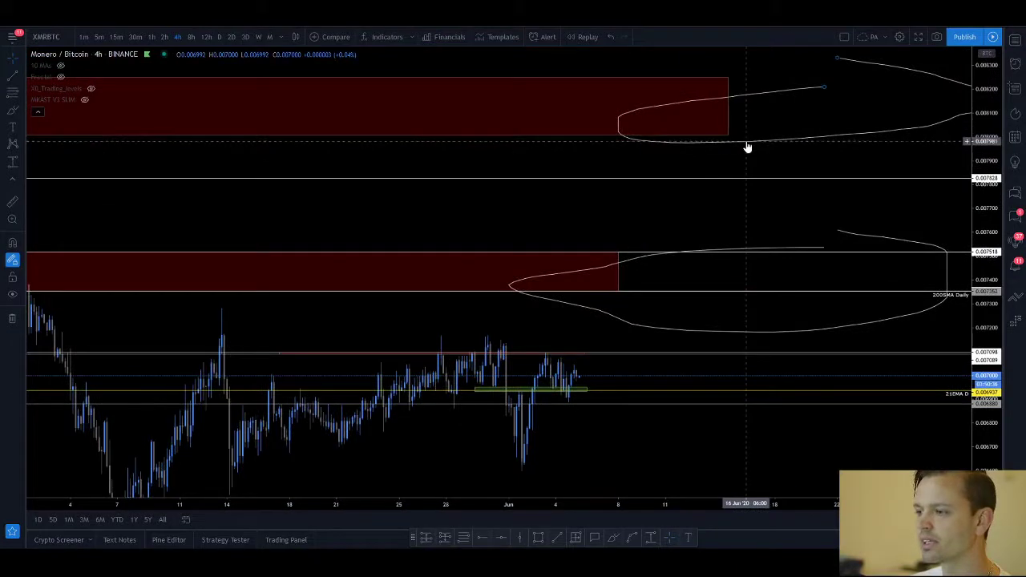
left_click(747, 147)
key("Delete")
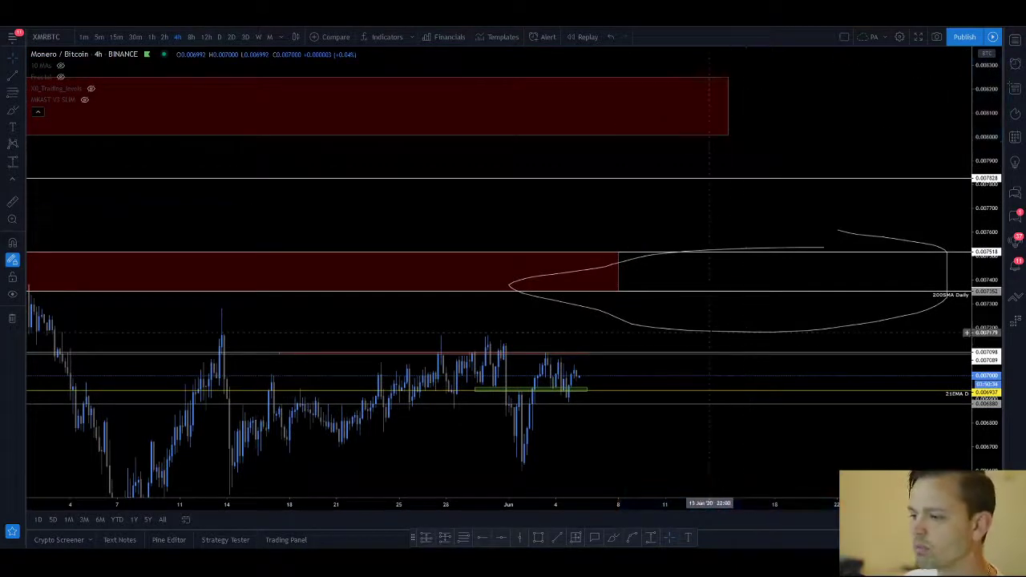
left_click(709, 332)
key("Delete")
Switch the Monero chart to the daily timeframe and view the wider price history up to the grey zone above 0.010000
scroll(812, 289, "down", 5)
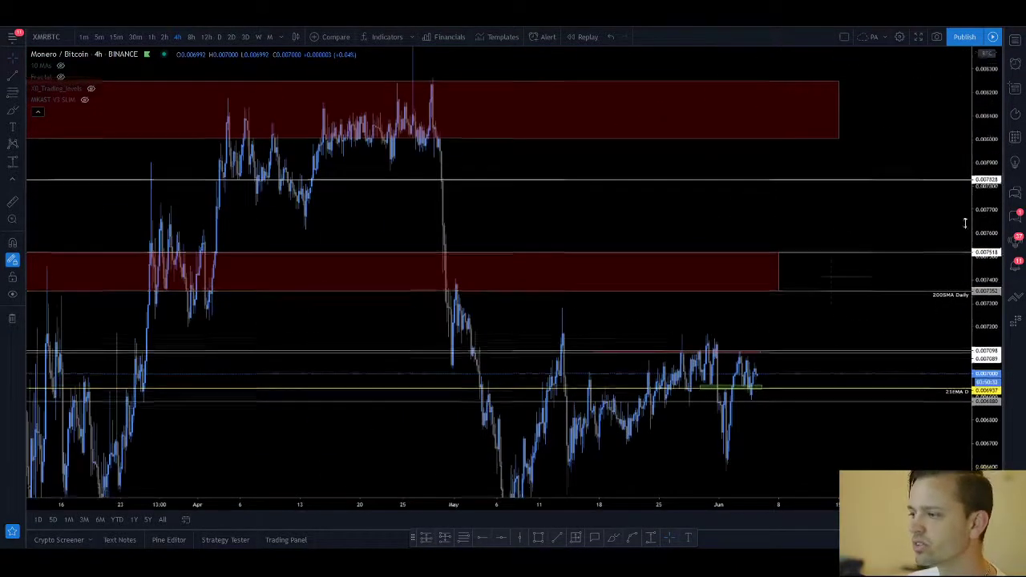
left_click_drag(983, 168, 983, 366)
scroll(830, 405, "down", 1)
scroll(830, 405, "down", 2)
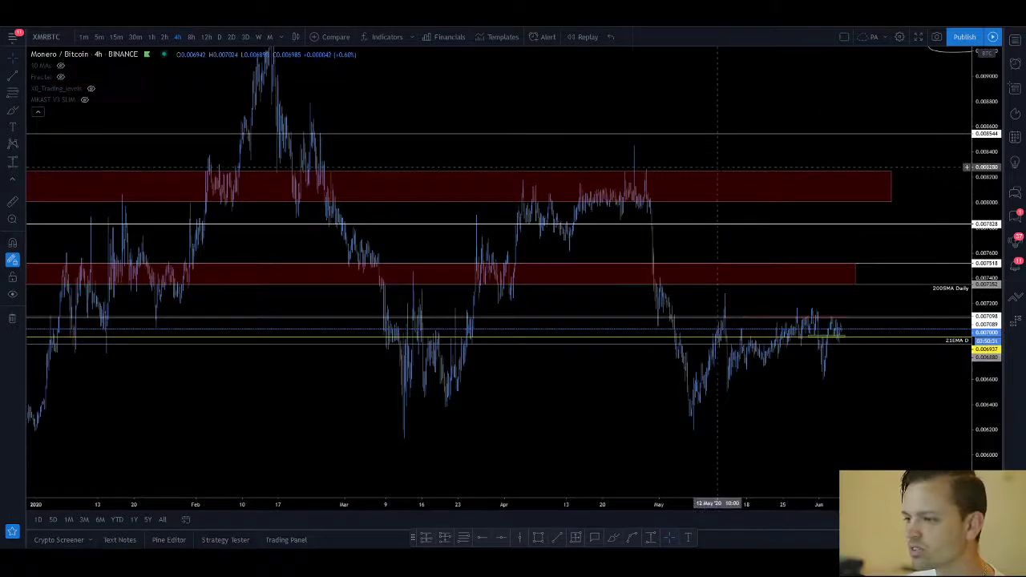
left_click(218, 36)
scroll(860, 168, "down", 3)
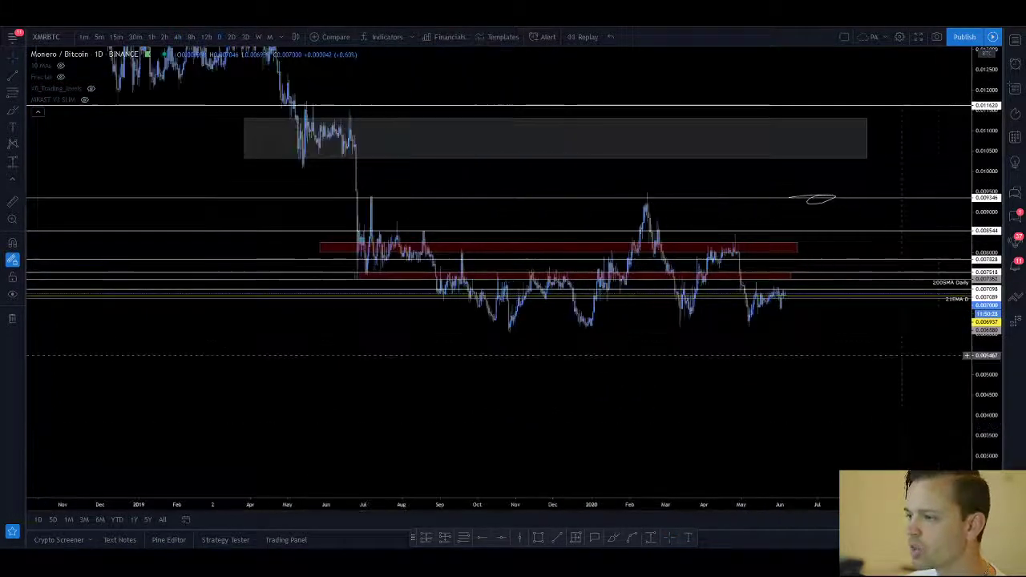
Delete the brushed loop at the end of the 0.009346 level on the Monero daily chart
left_click(815, 208)
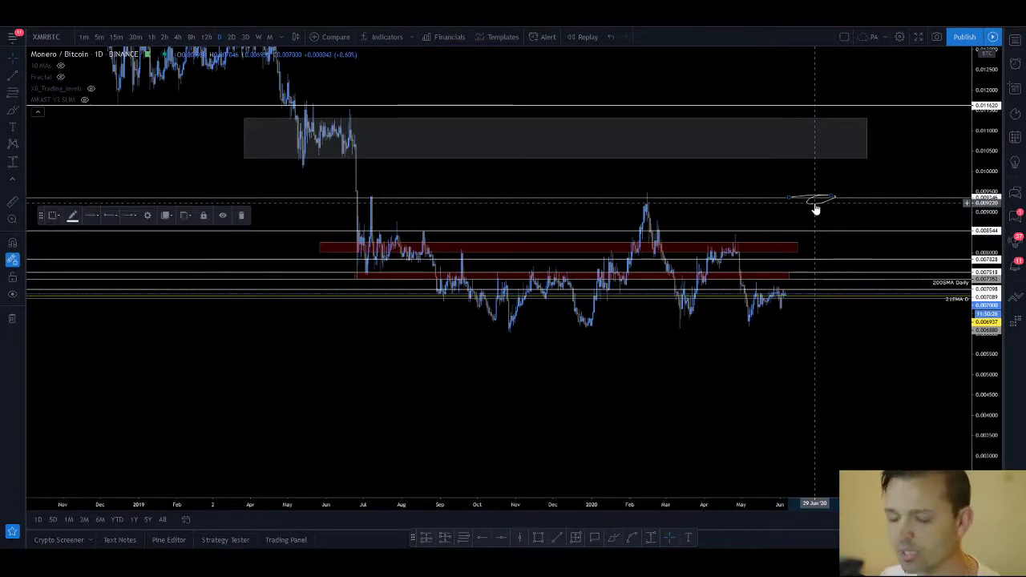
key("Delete")
scroll(689, 236, "up", 2)
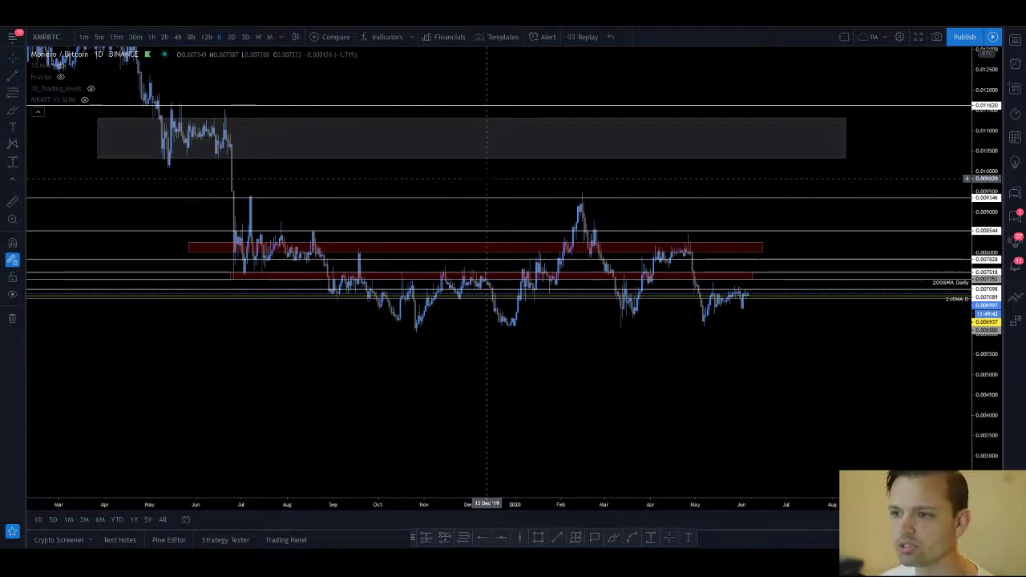
left_click_drag(433, 387, 507, 398)
left_click_drag(987, 372, 970, 345)
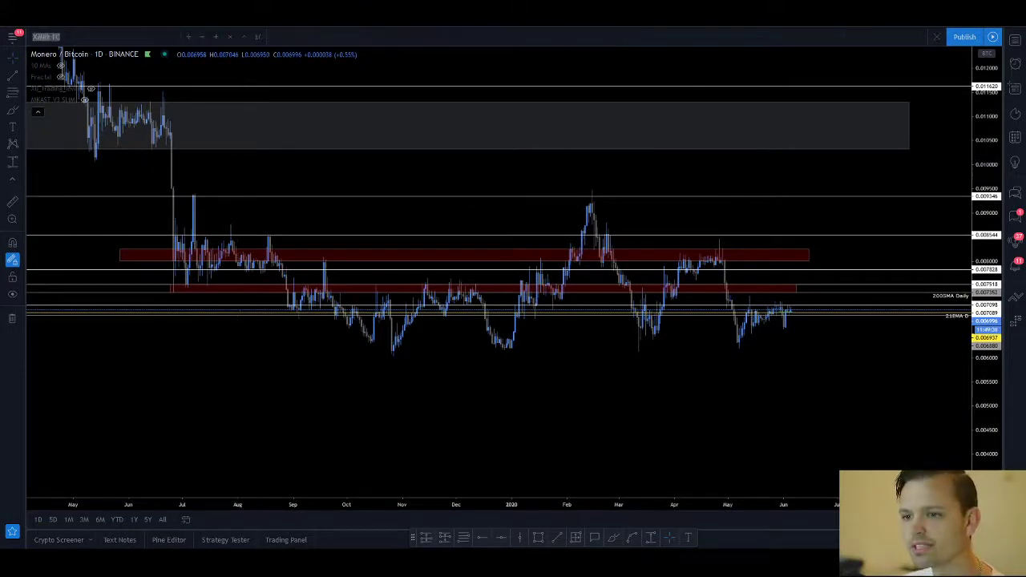
Load the Binance ALGOBTC chart in place of the Monero pair
type("ALGO")
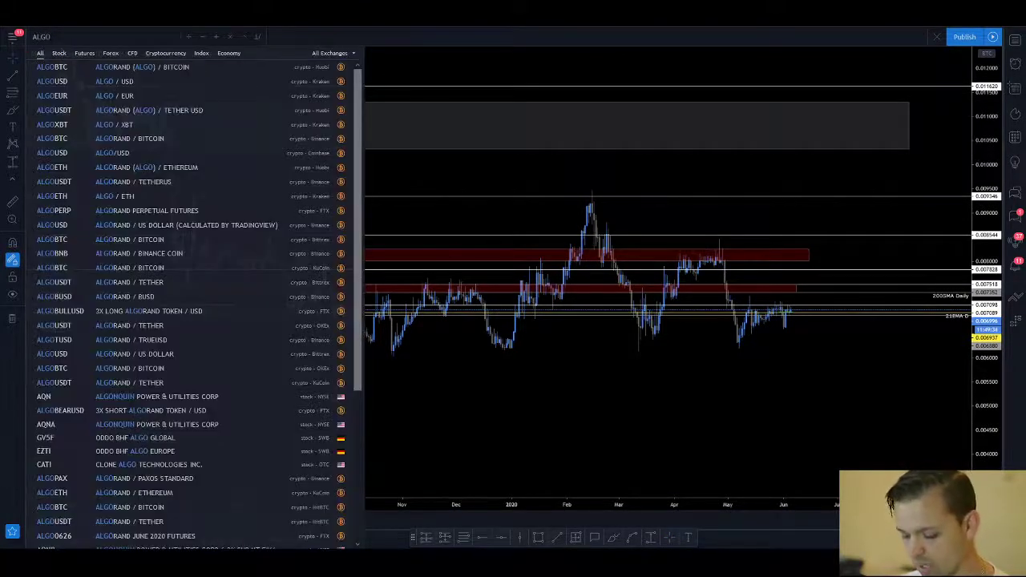
key("BackSpace")
key("BackSpace")
key("BackSpace")
key("BackSpace")
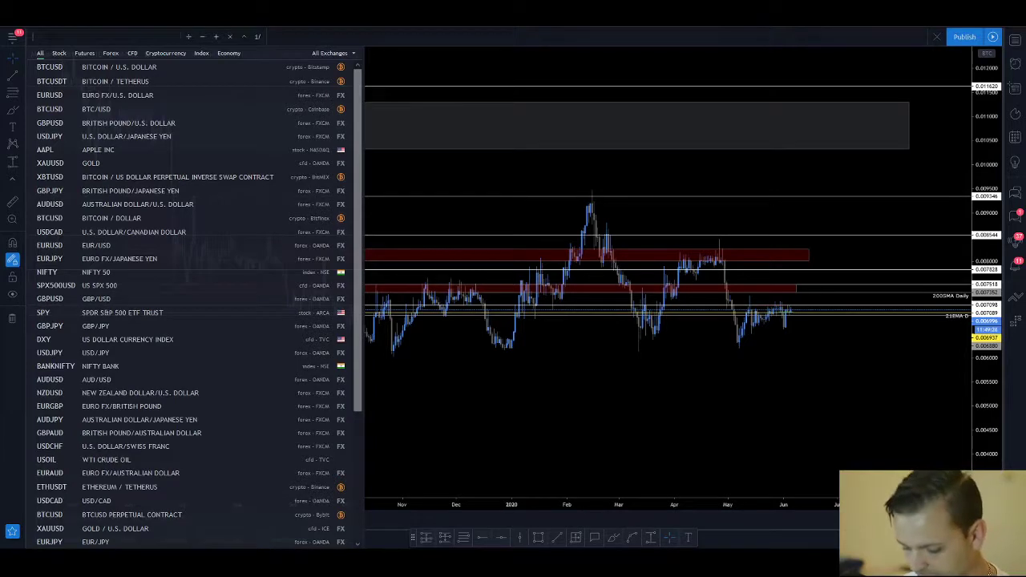
type("algobtc")
left_click(73, 71)
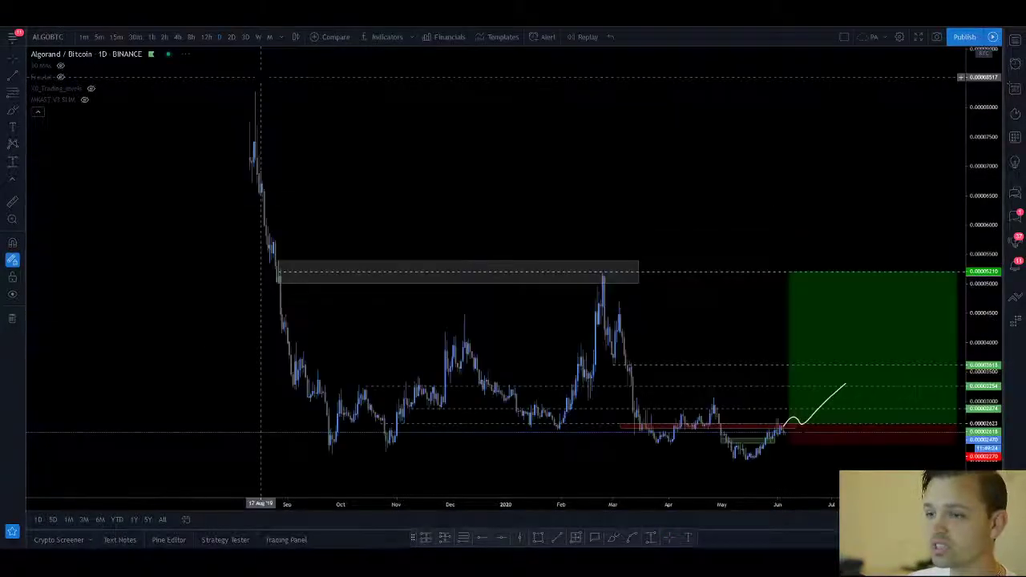
Examine Algorand's daily price history between the upper grey zone and the recent red and green zones, including the long position's range
scroll(261, 433, "down", 2)
scroll(602, 433, "up", 5)
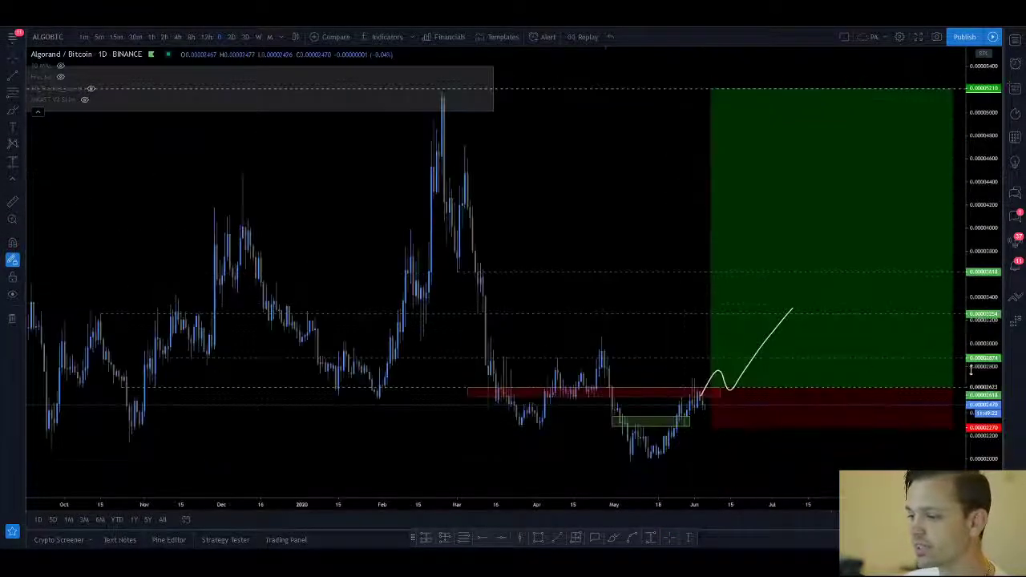
left_click_drag(988, 394, 989, 355)
scroll(879, 348, "down", 2)
left_click_drag(981, 168, 969, 275)
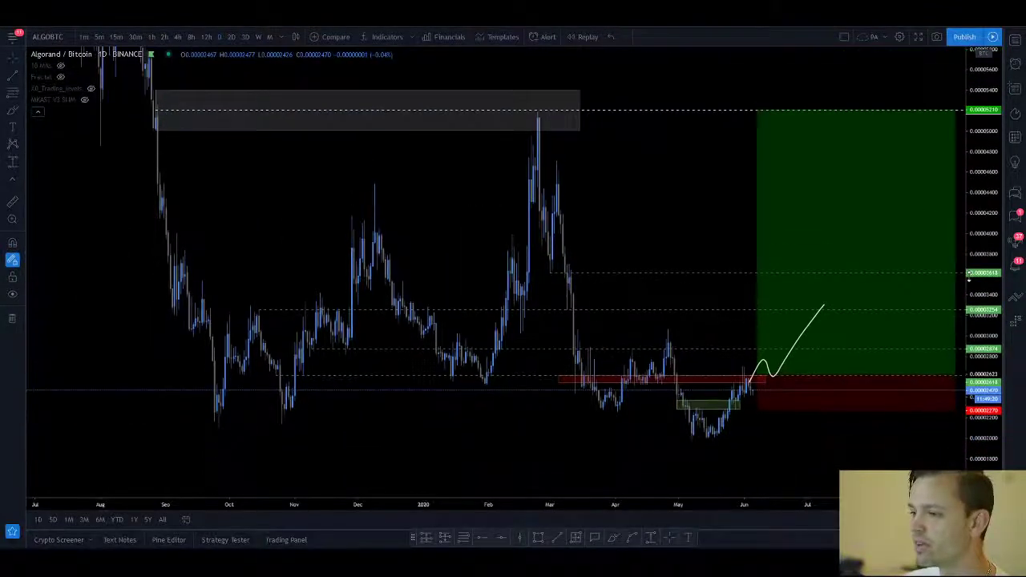
left_click_drag(625, 218, 574, 218)
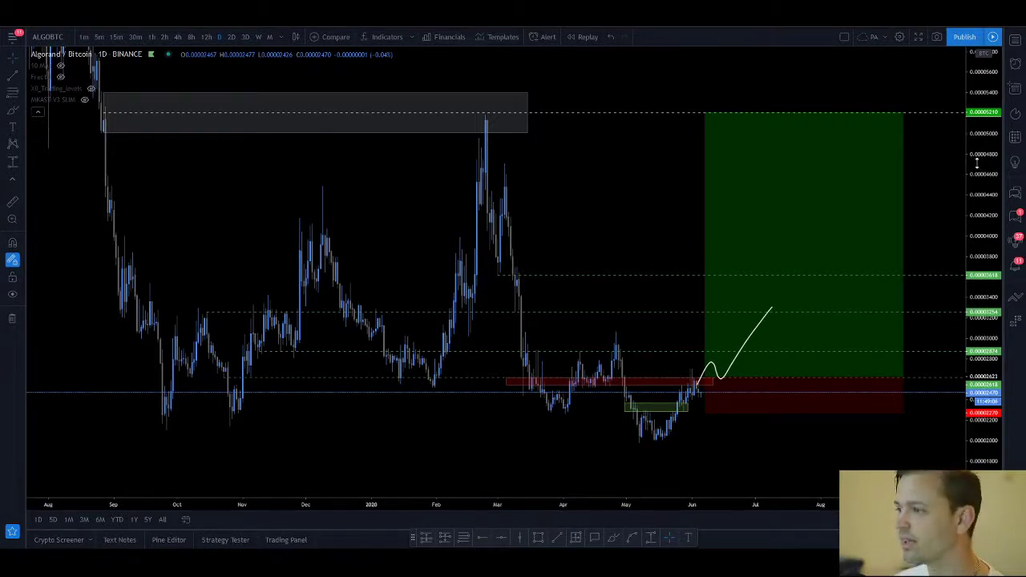
left_click_drag(976, 158, 978, 269)
scroll(729, 159, "down", 2)
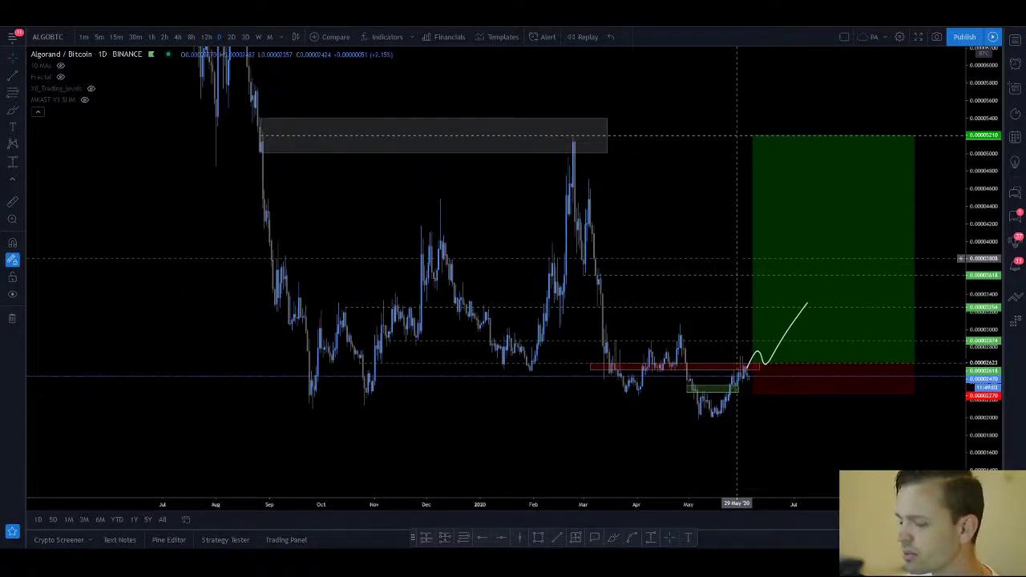
scroll(733, 258, "down", 2)
left_click_drag(987, 237, 987, 297)
scroll(754, 287, "up", 1)
left_click_drag(639, 226, 614, 243)
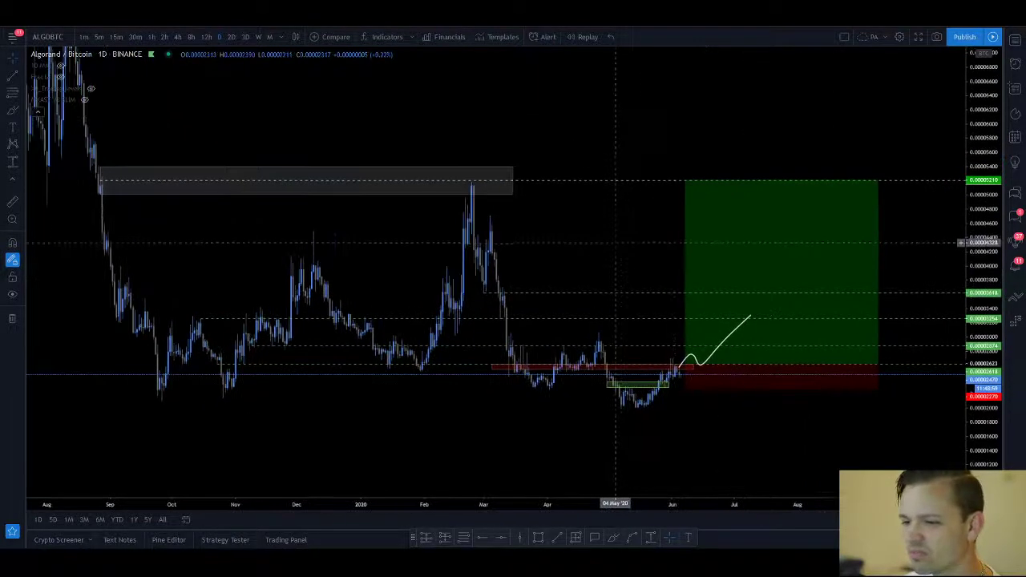
left_click_drag(980, 336, 980, 291)
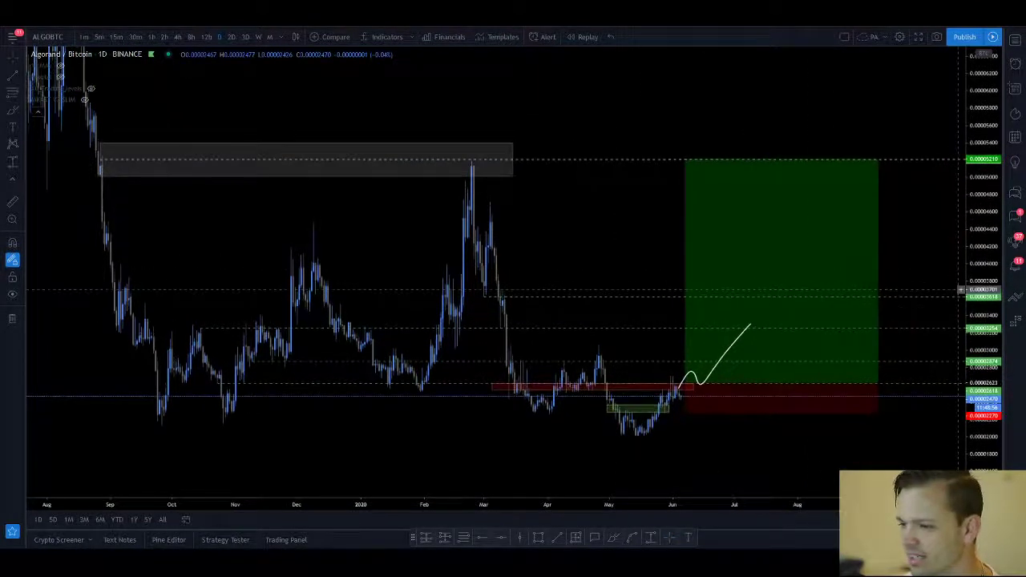
left_click_drag(582, 268, 588, 257)
left_click_drag(981, 300, 974, 270)
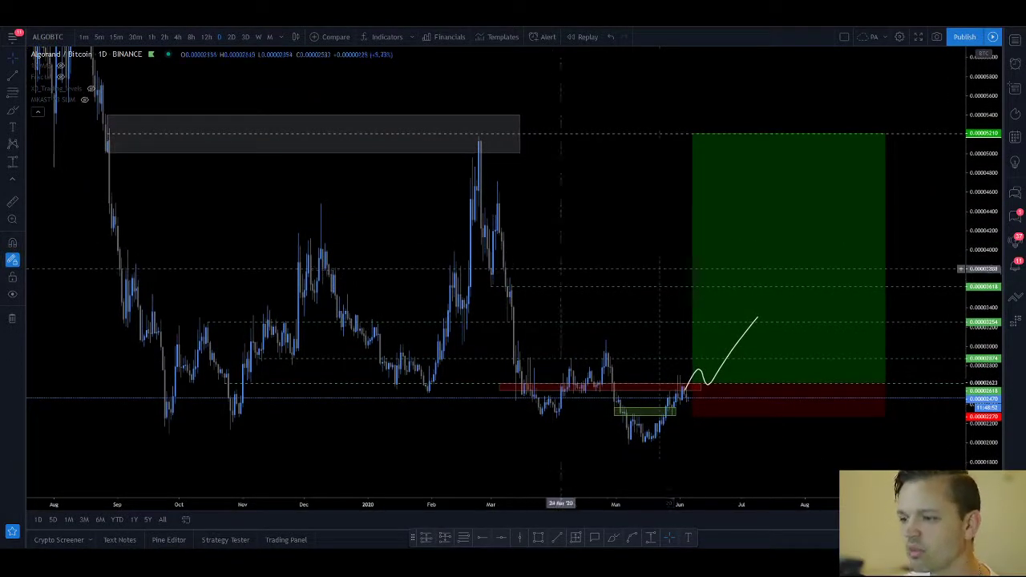
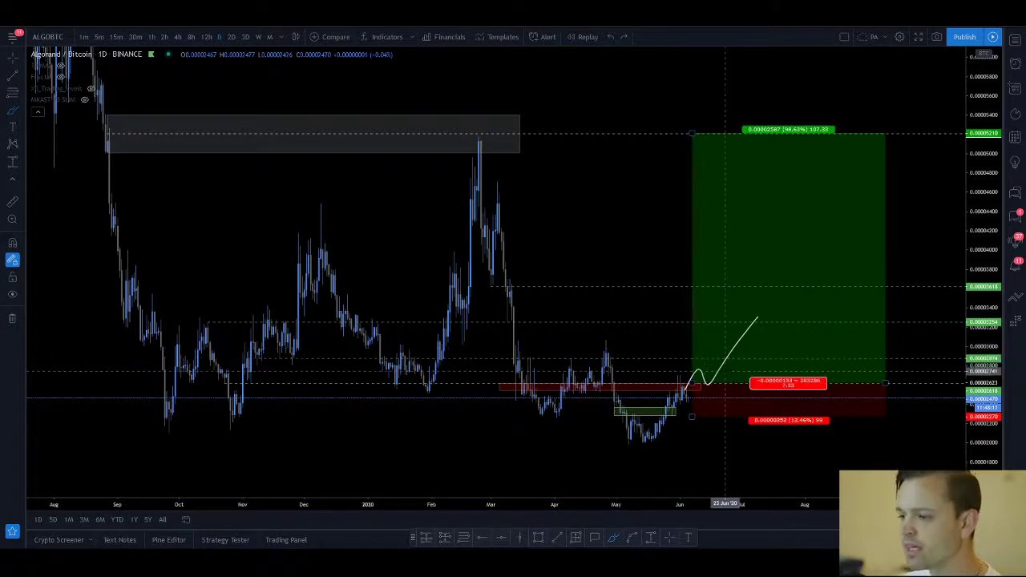
Brush a circle around the first hump of the white projected price path and delete the circle
left_click(613, 538)
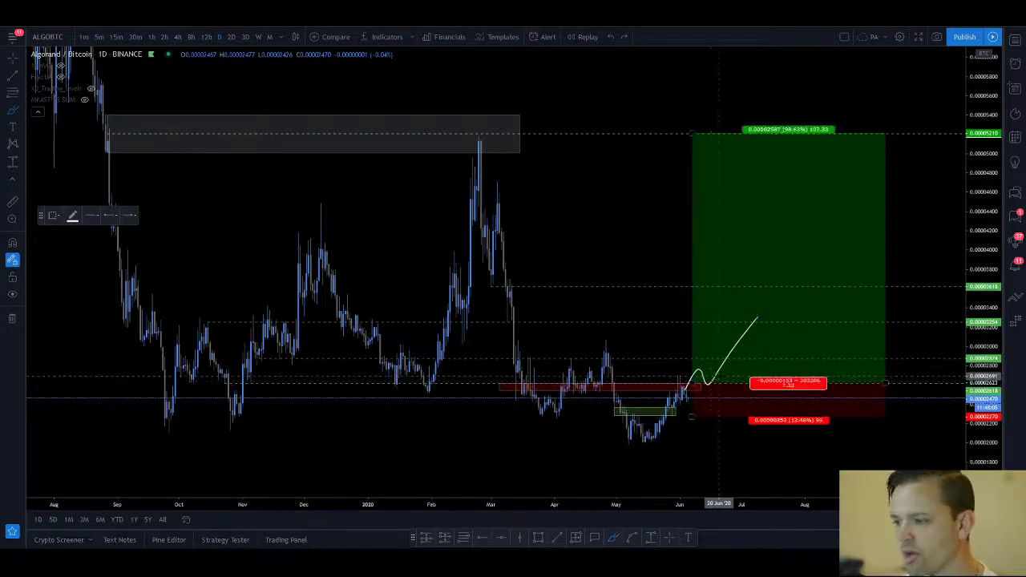
left_click_drag(703, 368, 675, 366)
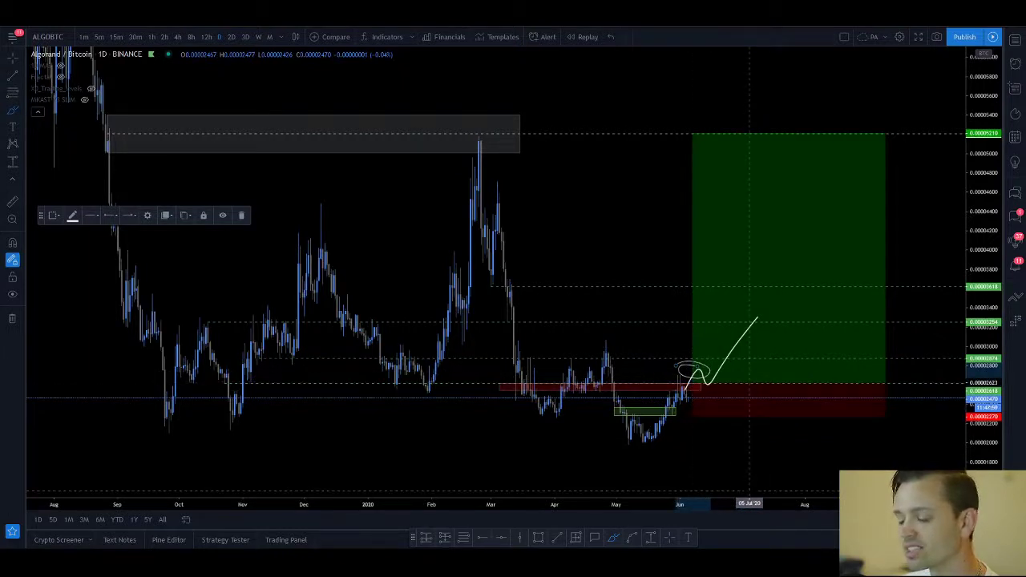
key("Delete")
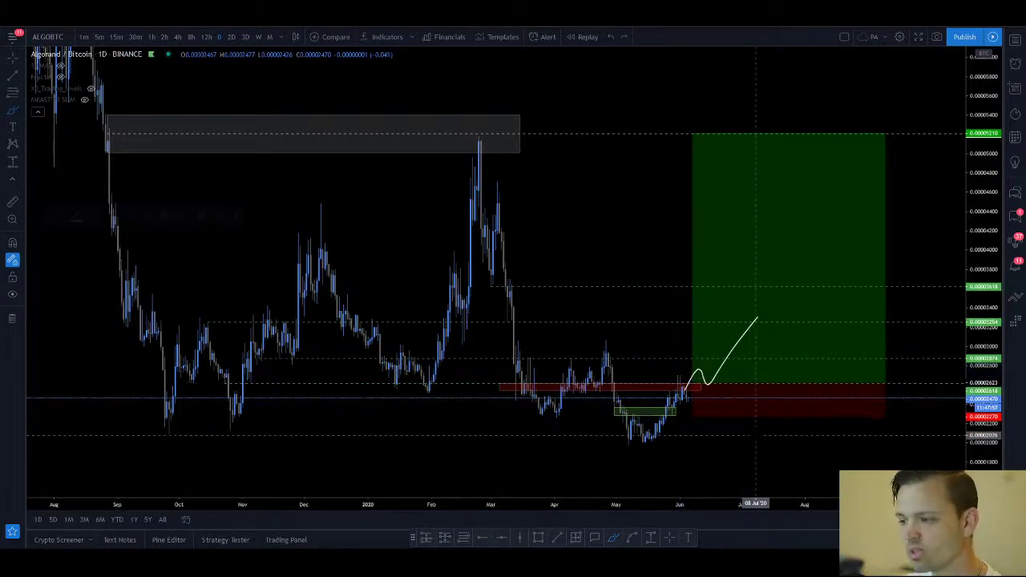
Brush a mark at the 0.00003618 level and a stroke rising past the 0.00005210 target, and undo both
left_click(757, 285)
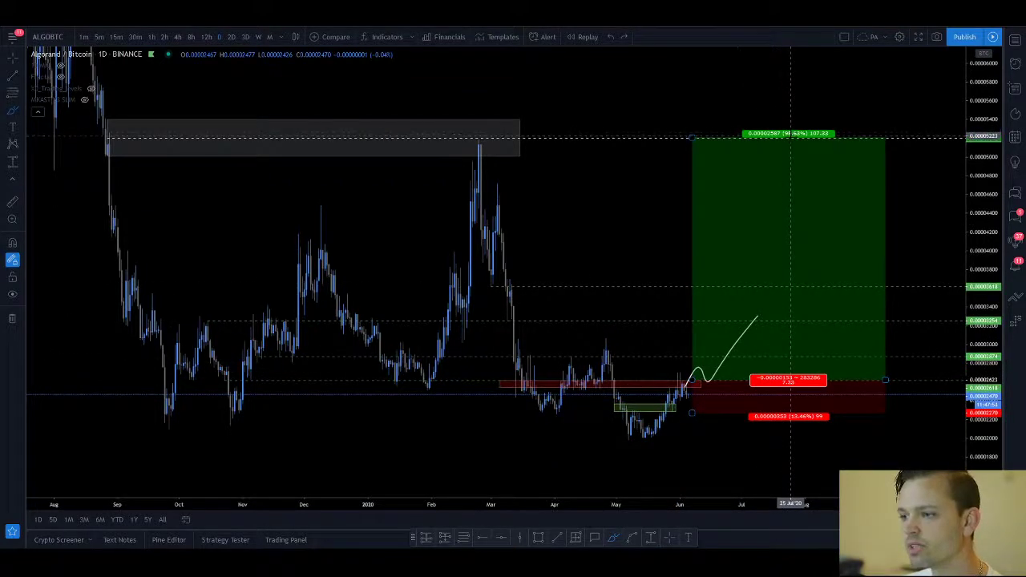
scroll(742, 280, "down", 3)
scroll(826, 301, "up", 3)
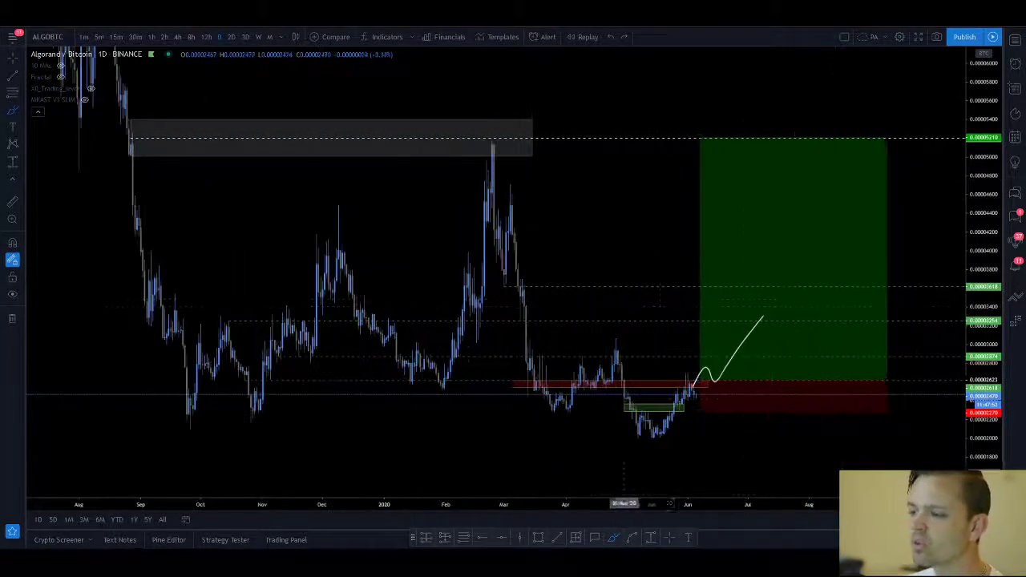
left_click(741, 282)
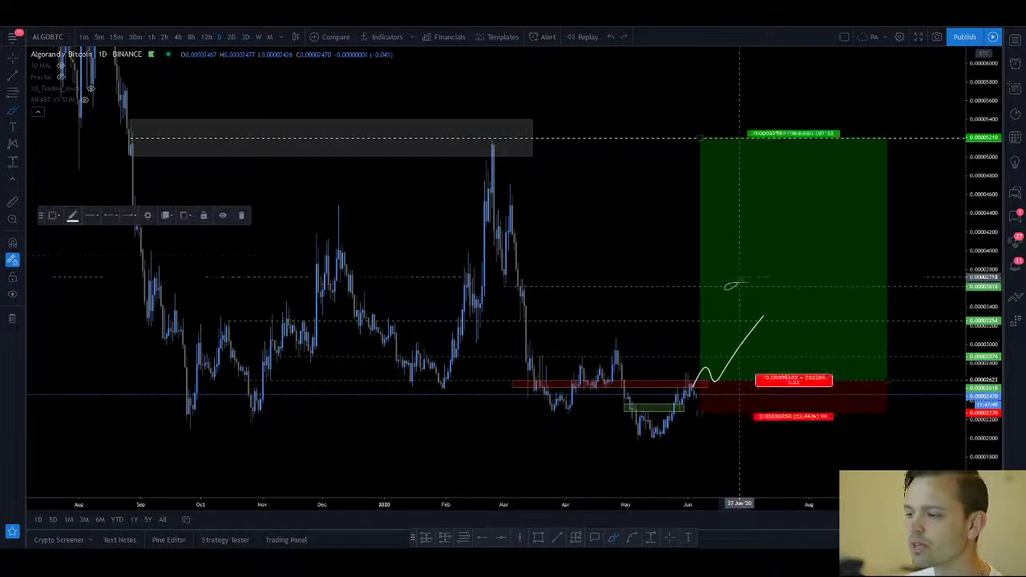
left_click_drag(742, 260, 803, 79)
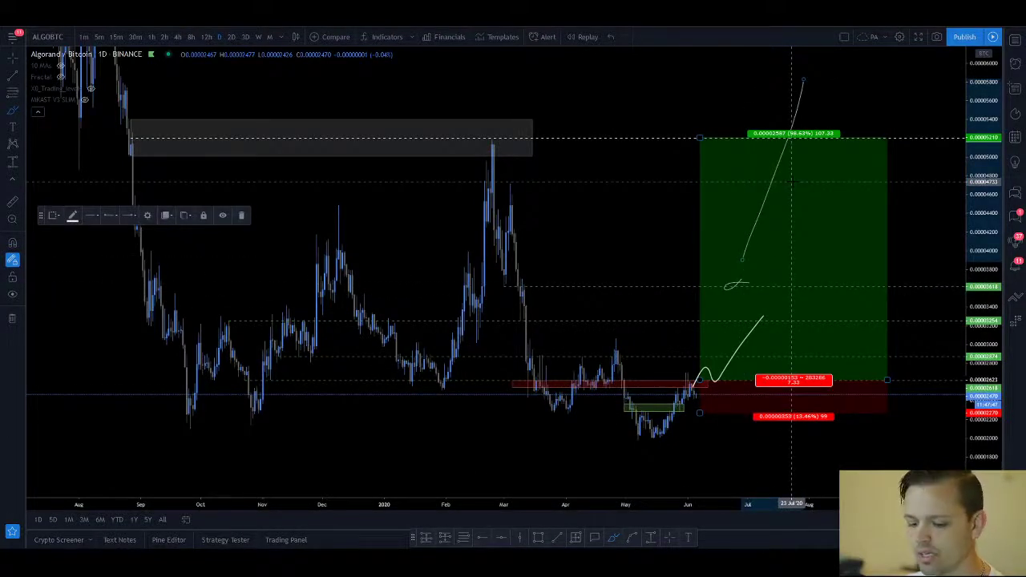
key("ctrl+z")
key("ctrl+z")
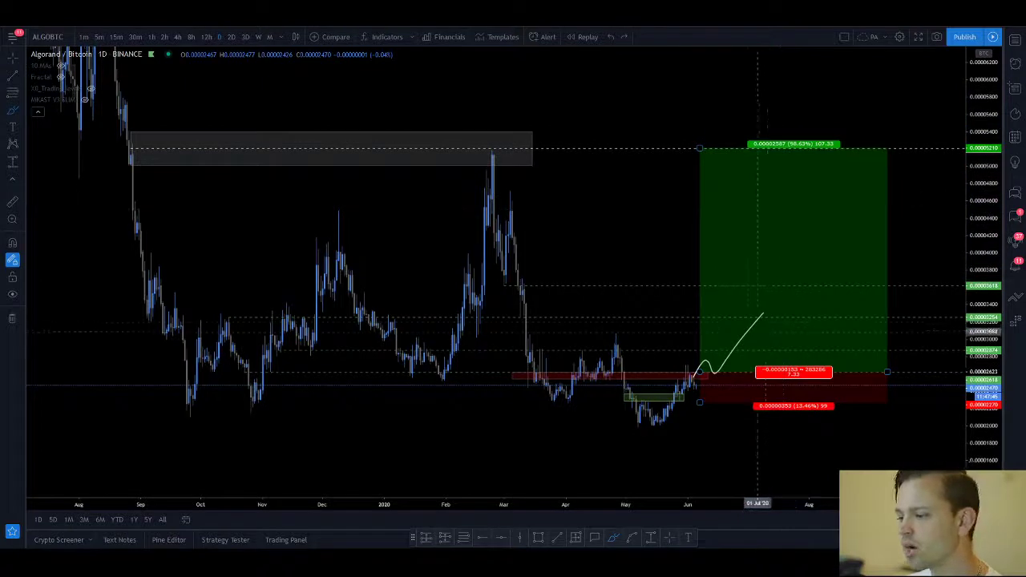
Delete the white projected price path over the long position on the Algorand chart
left_click(746, 332)
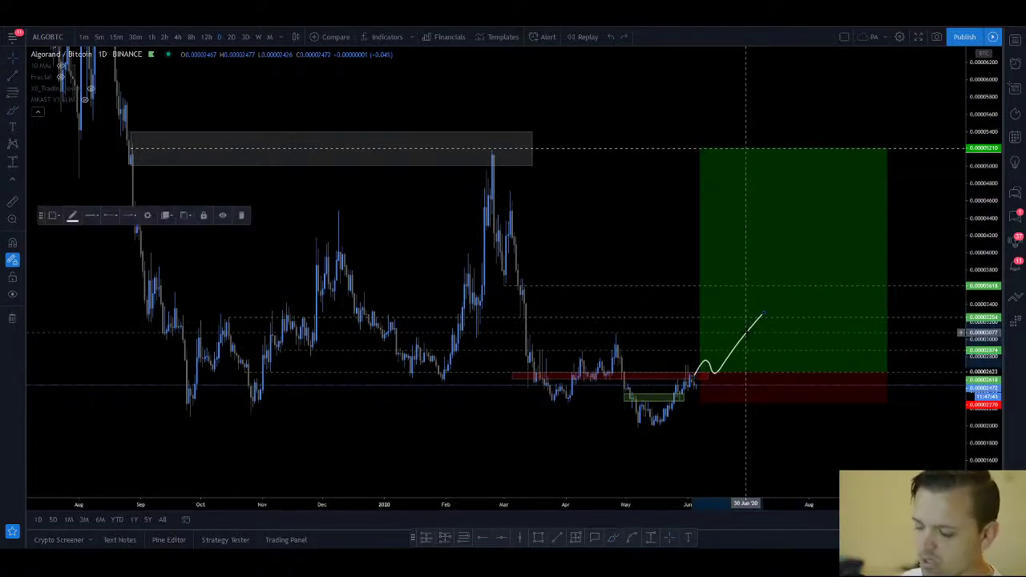
key("Delete")
left_click(761, 367)
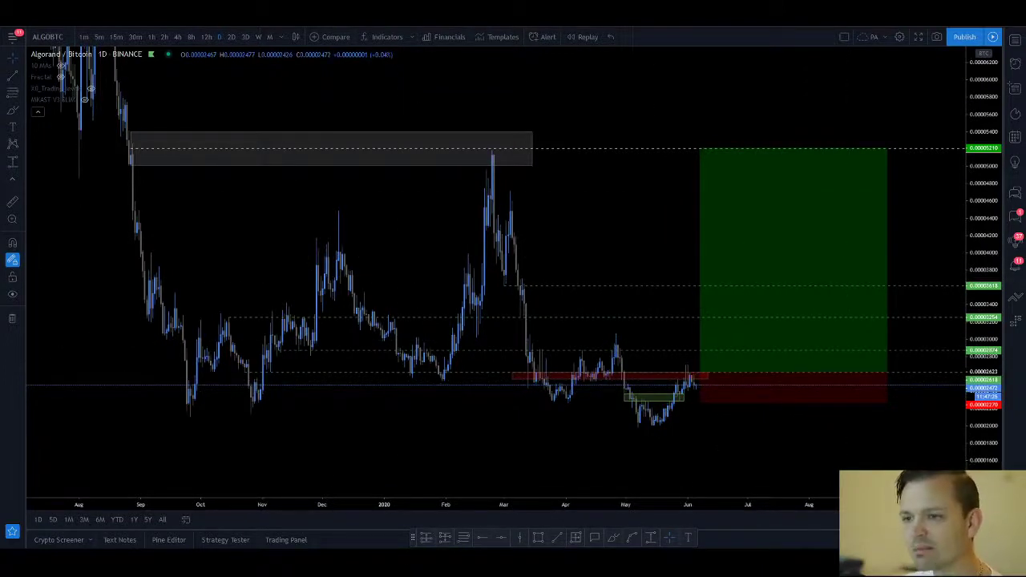
Load the Binance LINKBTC chart in place of the Algorand pair
left_click(47, 37)
type("LINK")
key("BackSpace")
key("BackSpace")
key("BackSpace")
key("BackSpace")
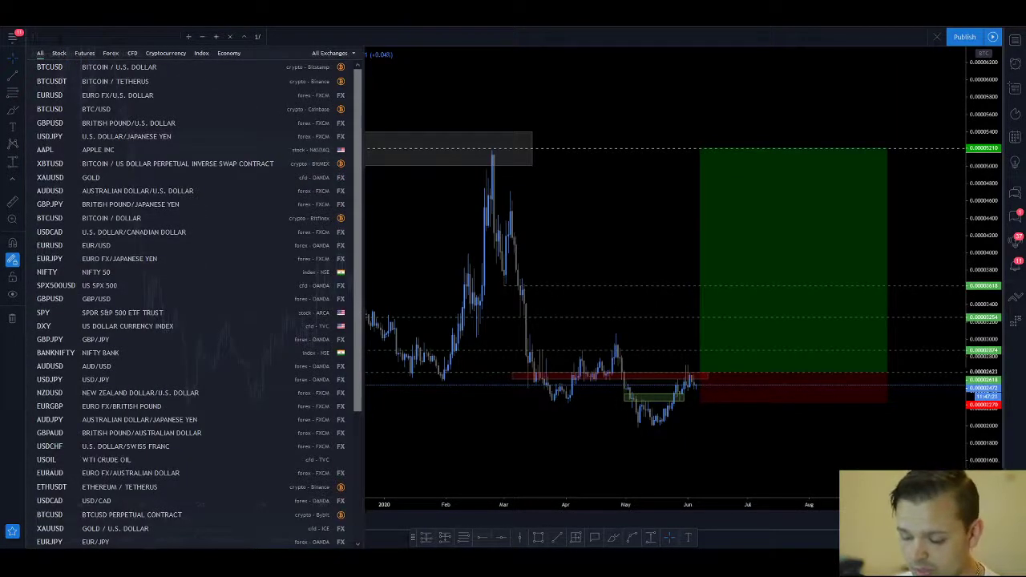
type("LINKBT")
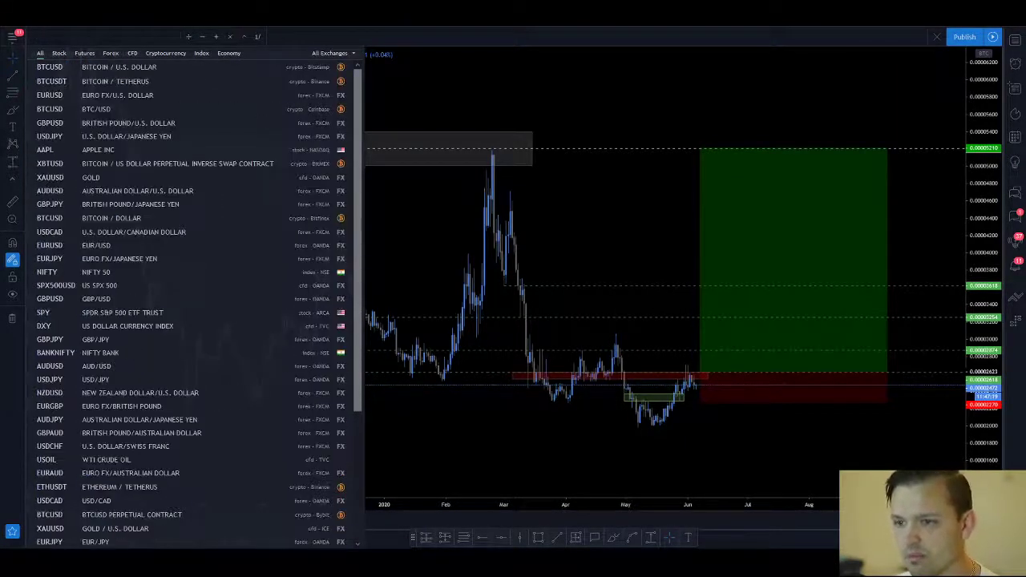
type("C")
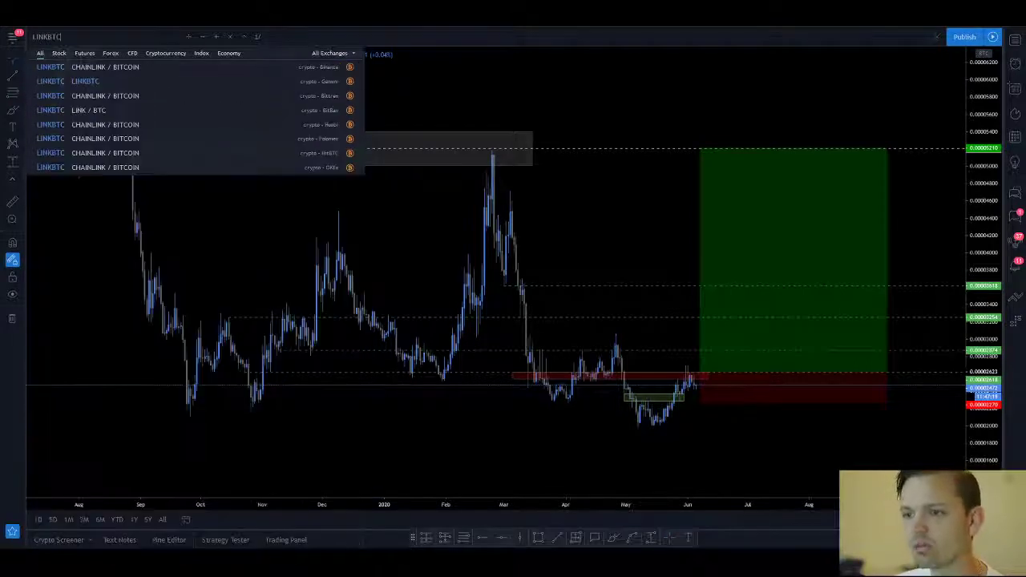
left_click(95, 73)
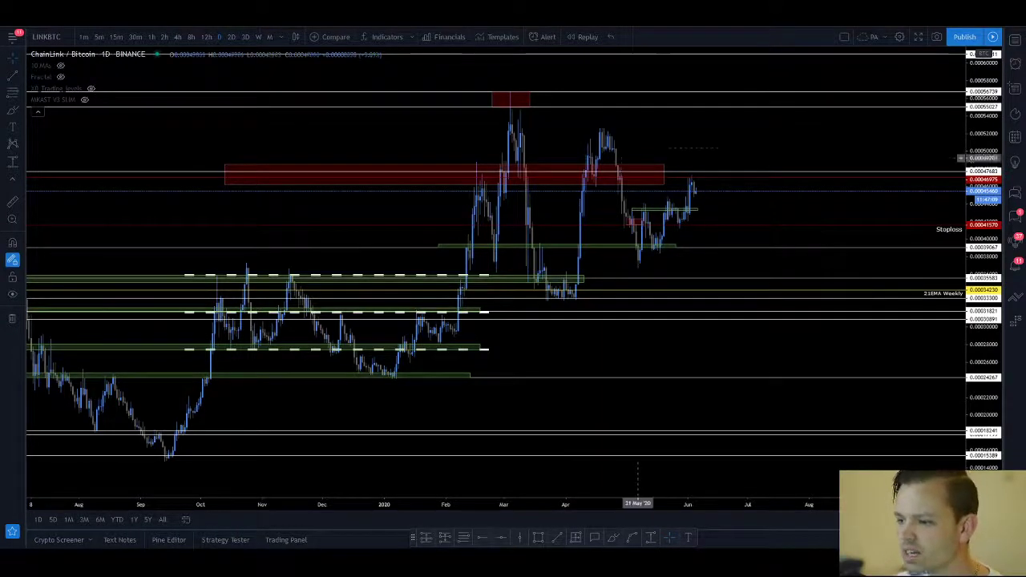
Delete the red horizontal line at 0.00046975 and the red Stoploss line at 0.00041570 from the ChainLink daily chart
scroll(632, 154, "up", 3)
left_click_drag(551, 164, 792, 165)
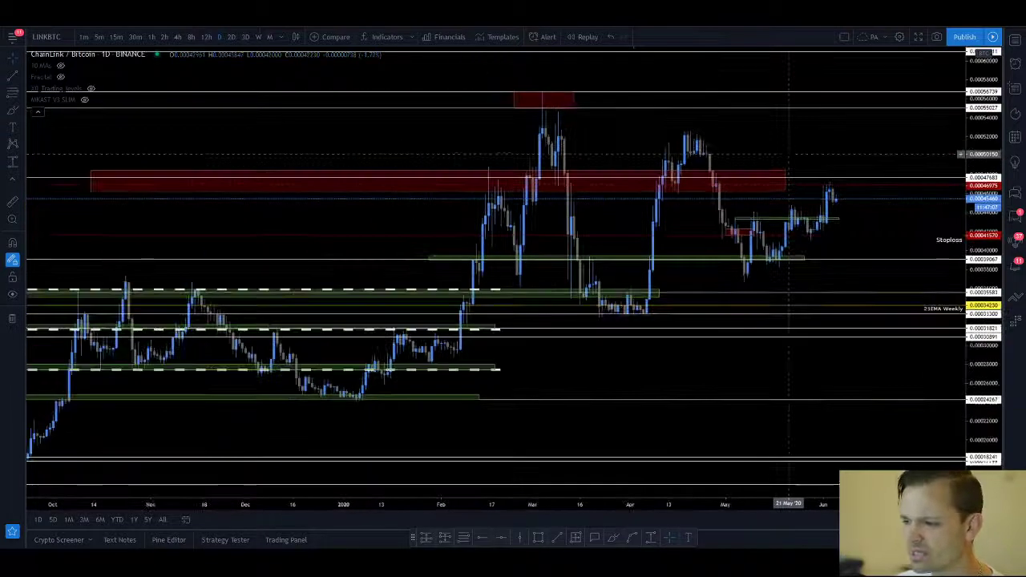
scroll(794, 166, "up", 2)
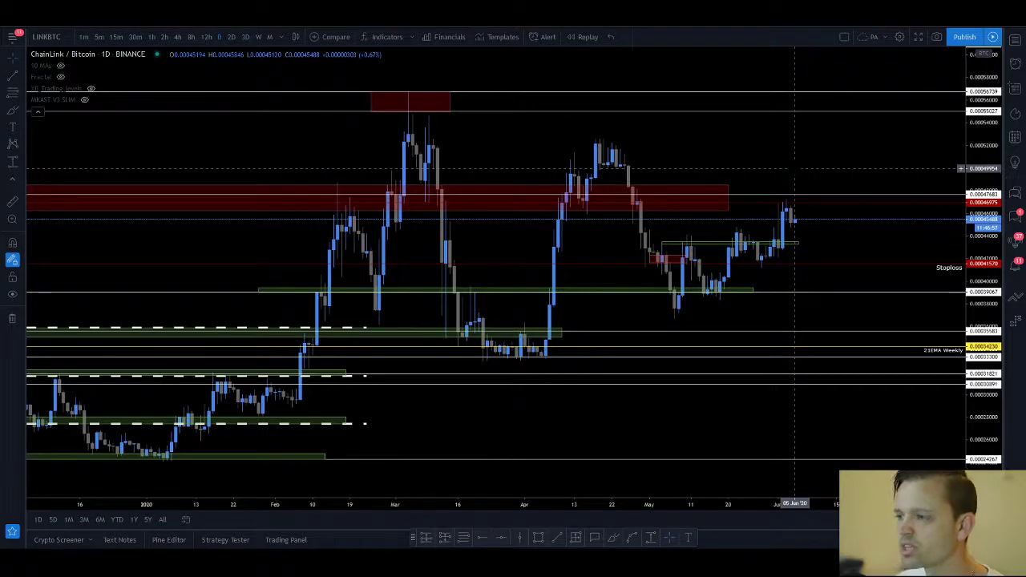
scroll(790, 200, "up", 3)
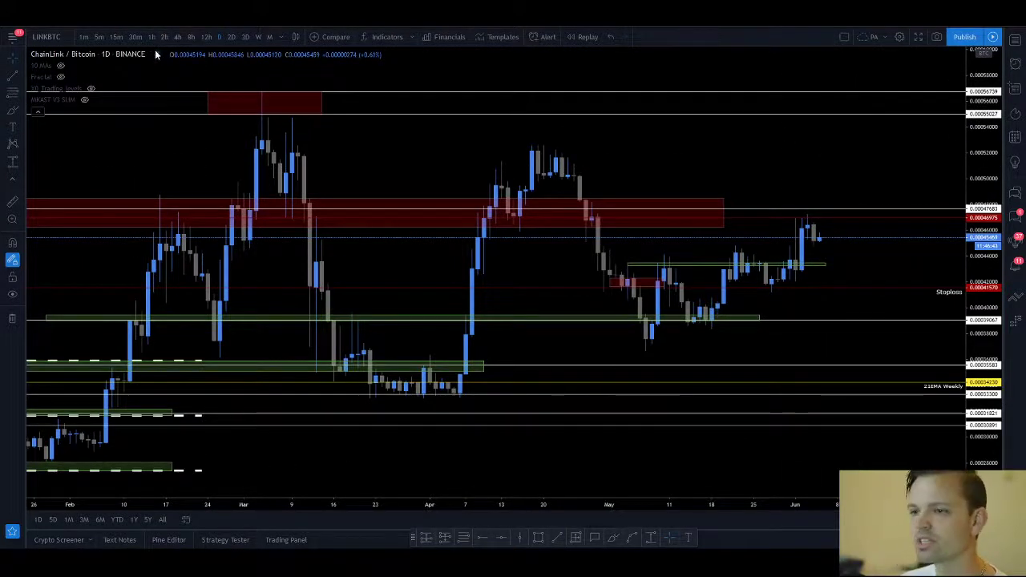
scroll(694, 231, "up", 3)
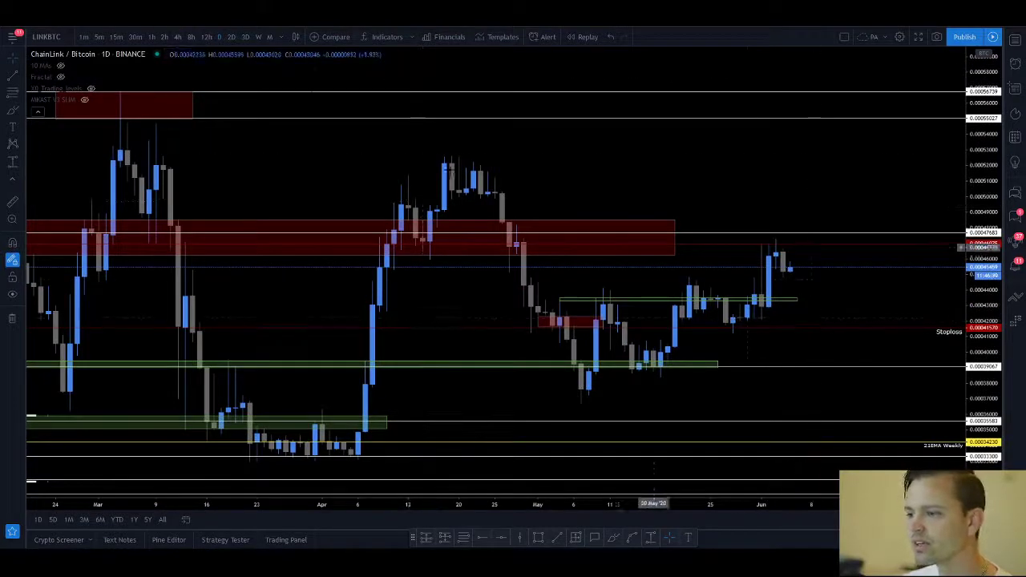
scroll(703, 325, "down", 4)
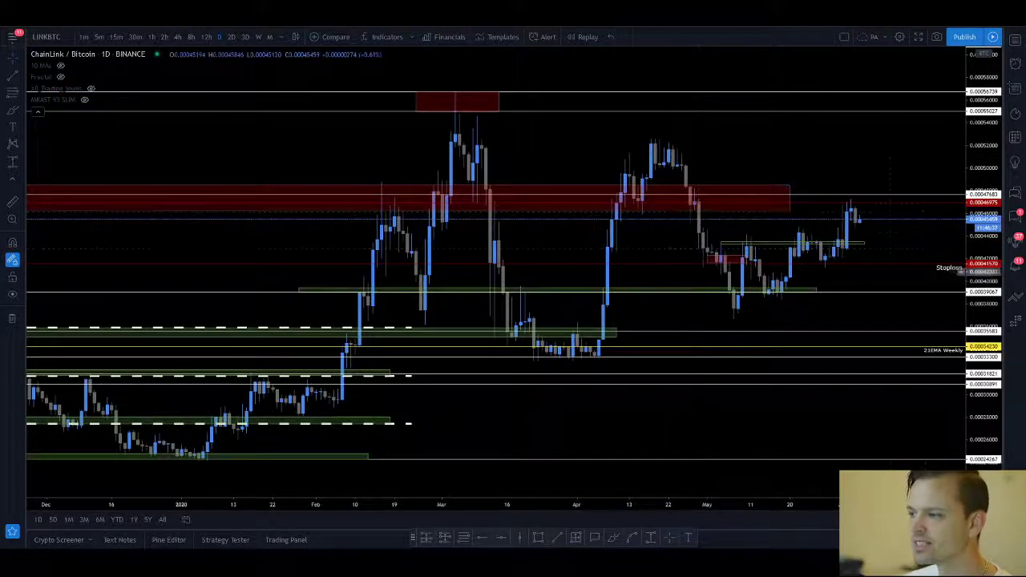
left_click(922, 205)
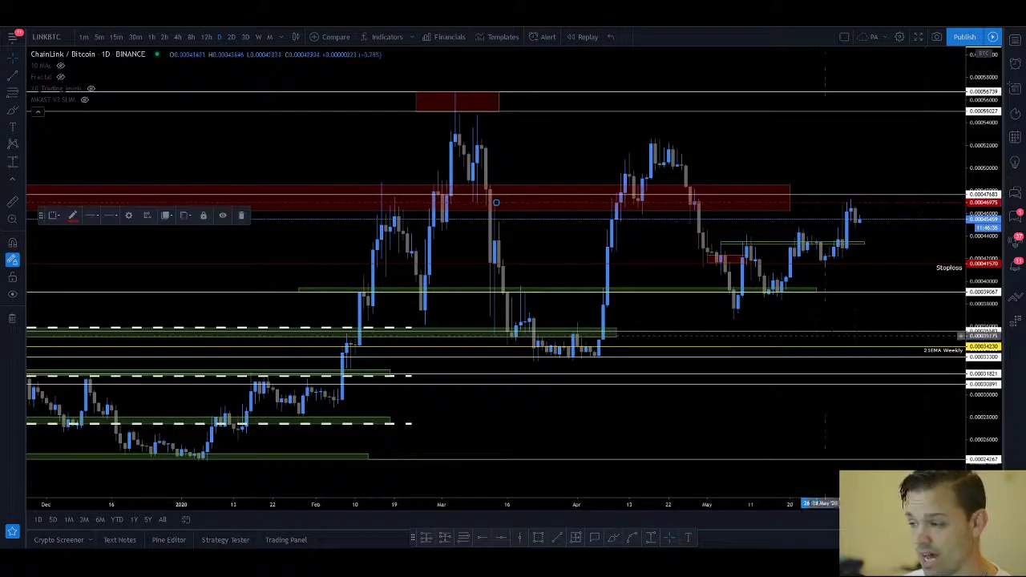
key("Delete")
left_click(882, 267)
key("Delete")
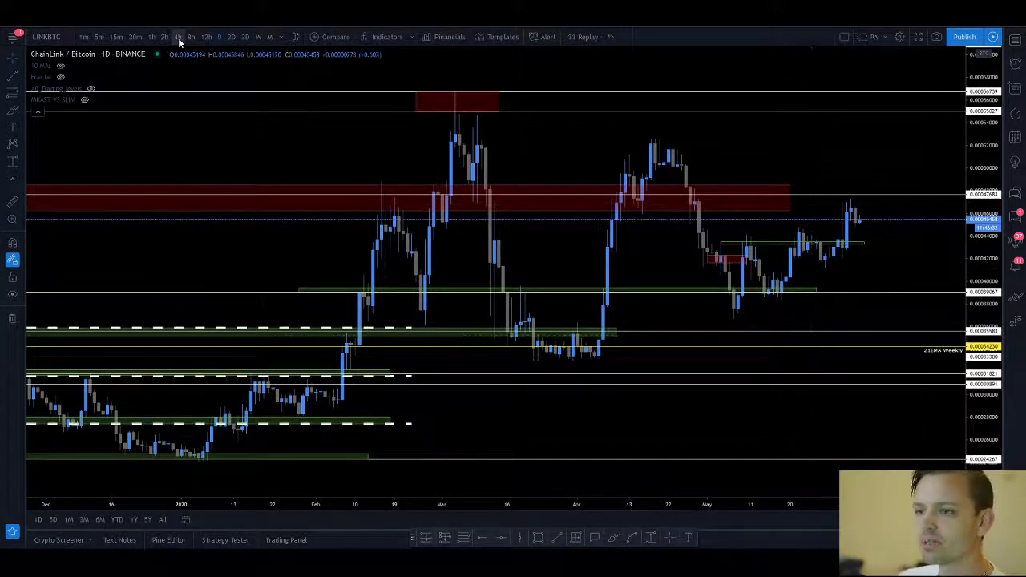
Extend the red resistance rectangle between 0.00046224 and 0.00048501 forward past the current candles to 25 Jul '20
scroll(801, 198, "down", 2)
left_click_drag(991, 158, 990, 349)
scroll(904, 350, "down", 3)
scroll(904, 350, "down", 2)
left_click_drag(561, 211, 360, 213)
scroll(598, 252, "up", 3)
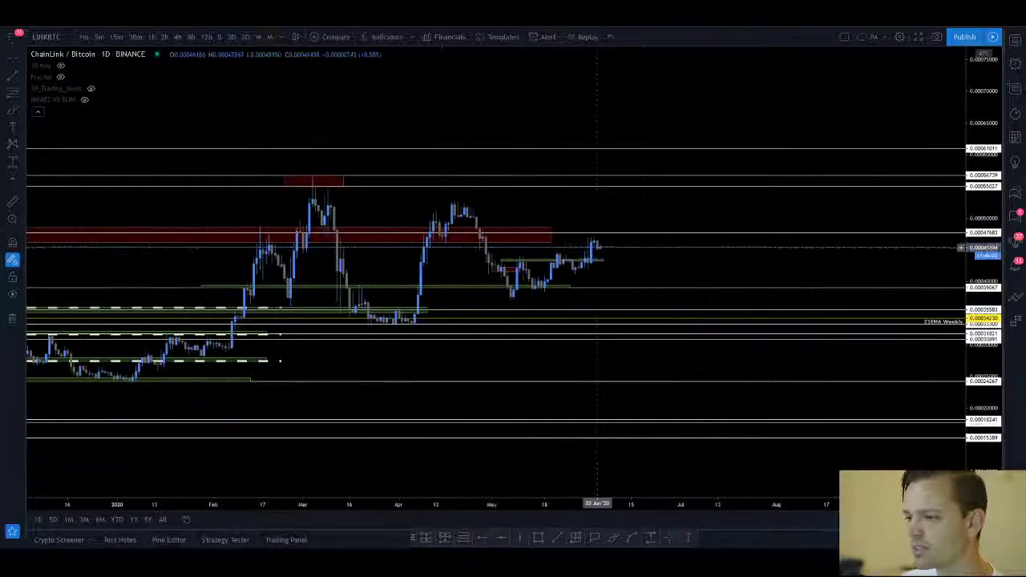
double_click(550, 230)
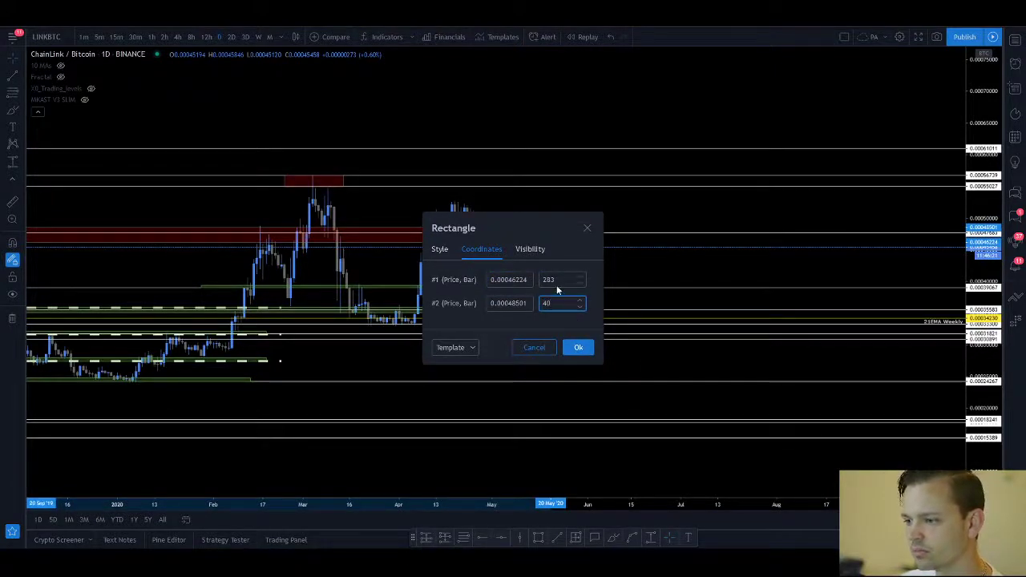
left_click(577, 279)
scroll(577, 279, "up", 20)
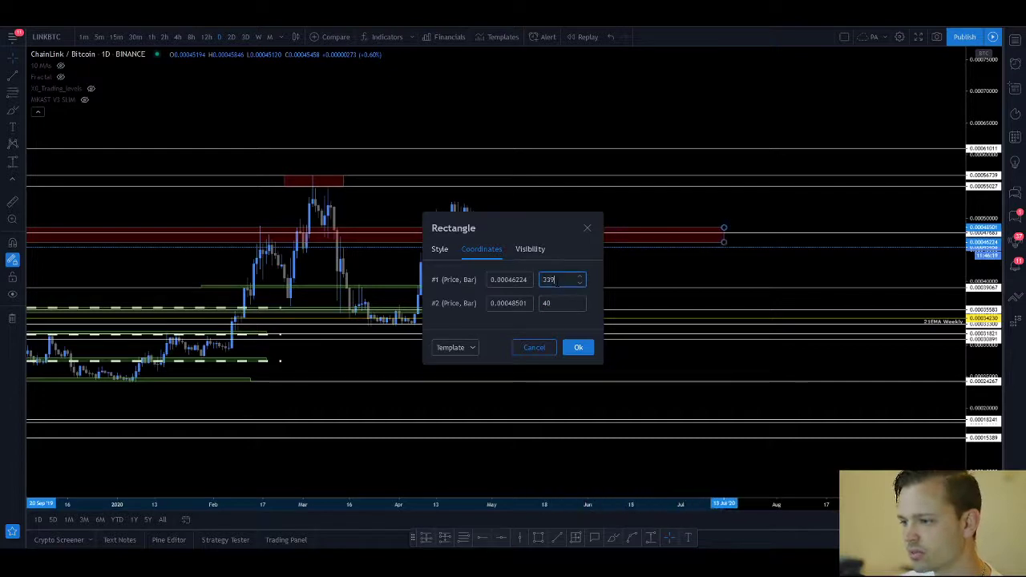
left_click(578, 346)
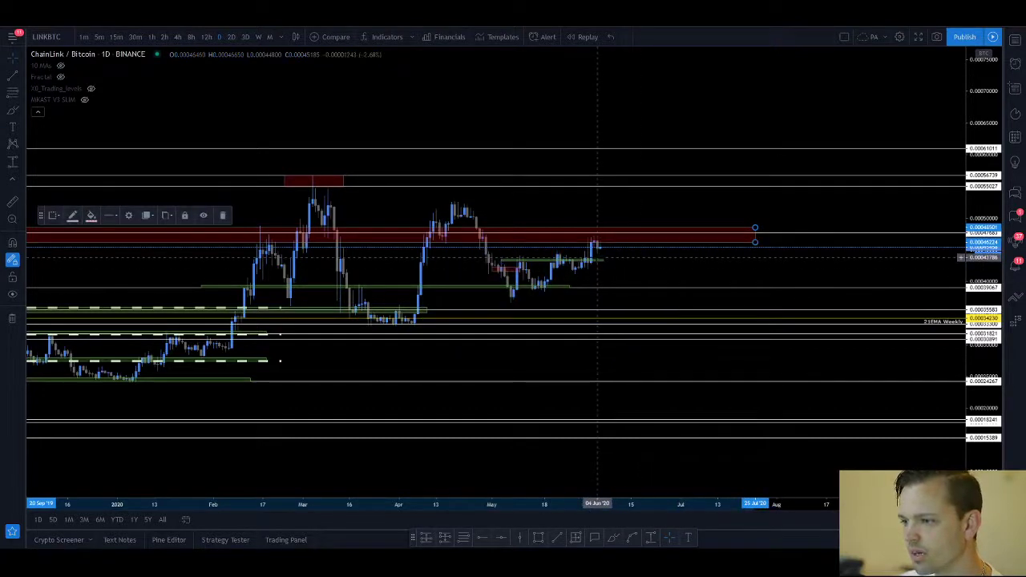
Switch the ChainLink chart to the 4-hour timeframe and bring the April to June price action into view
left_click_drag(545, 213, 722, 202)
scroll(758, 208, "up", 3)
left_click(177, 37)
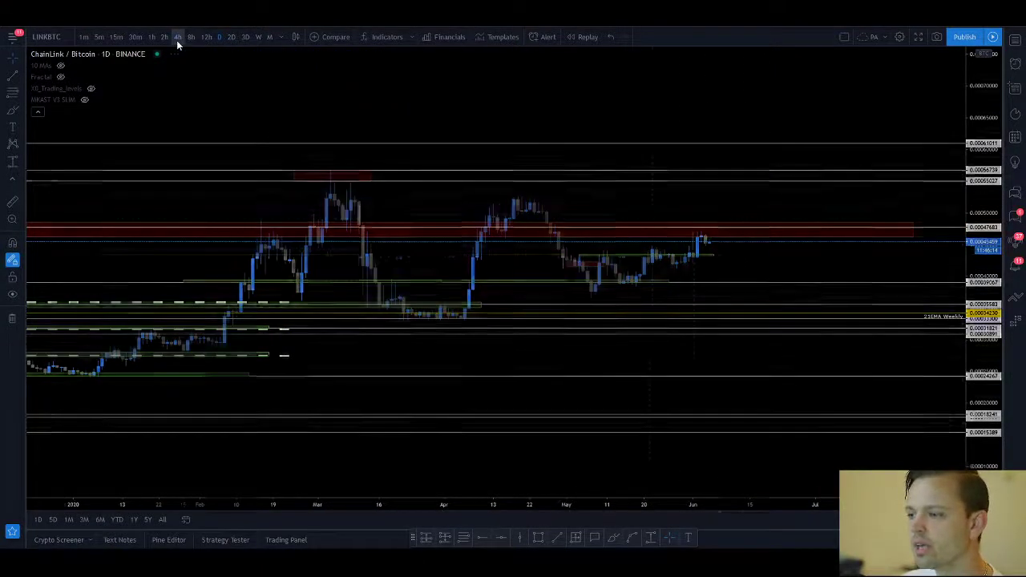
scroll(842, 221, "down", 5)
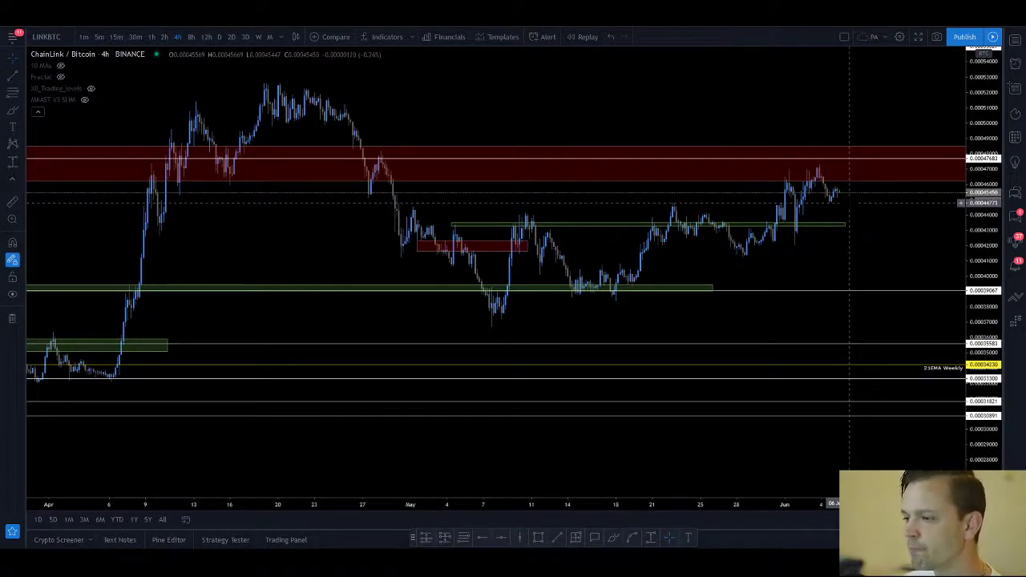
Brush small circles around the late-May swing high and the early-June pullback low near 0.00045
left_click(613, 537)
left_click_drag(675, 201, 671, 199)
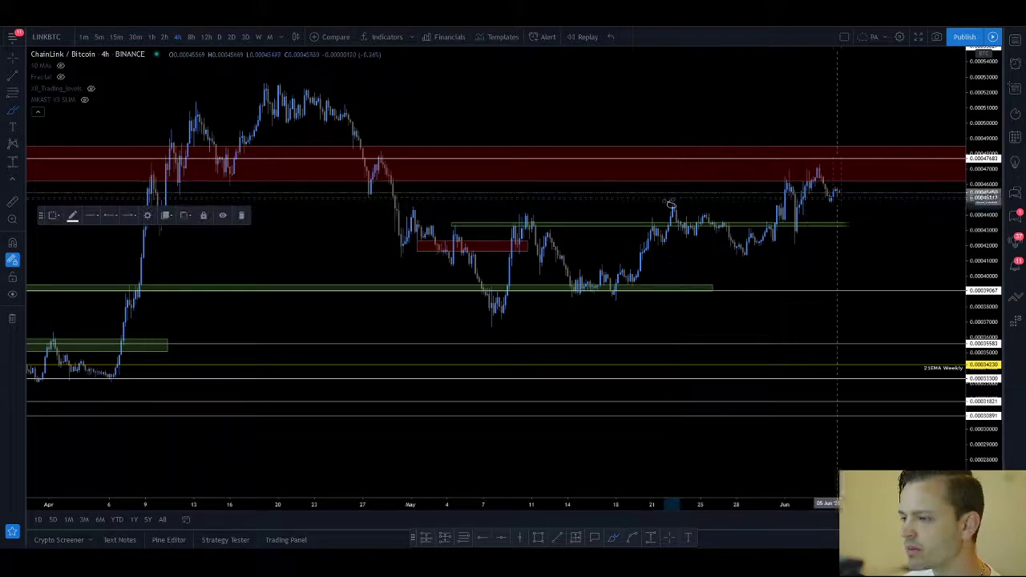
left_click_drag(836, 198, 836, 197)
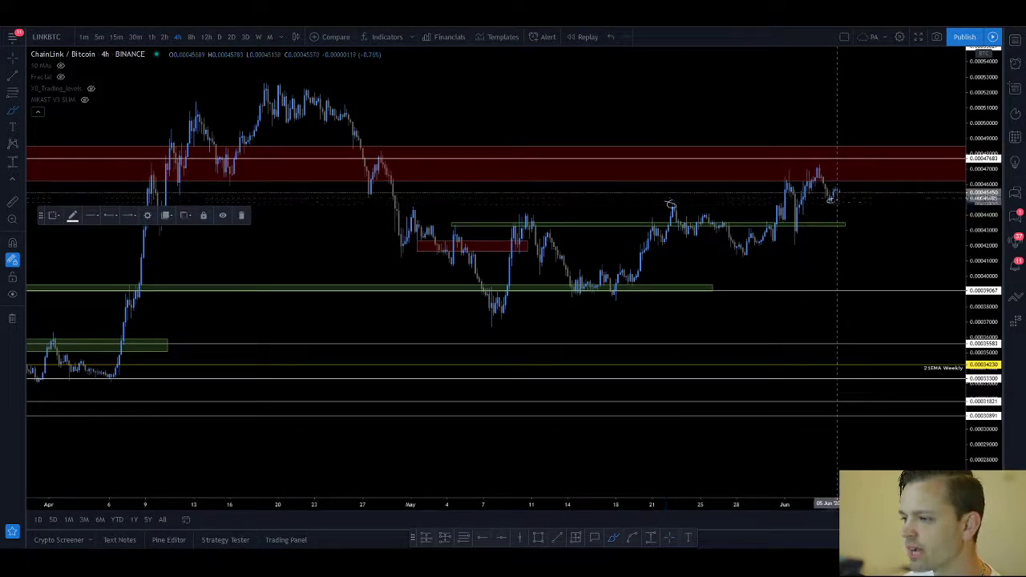
Draw a Buyzone-style rectangle from mid-May past the current candles near 0.00045, and delete it along with the brush circles
left_click(538, 538)
left_click(51, 215)
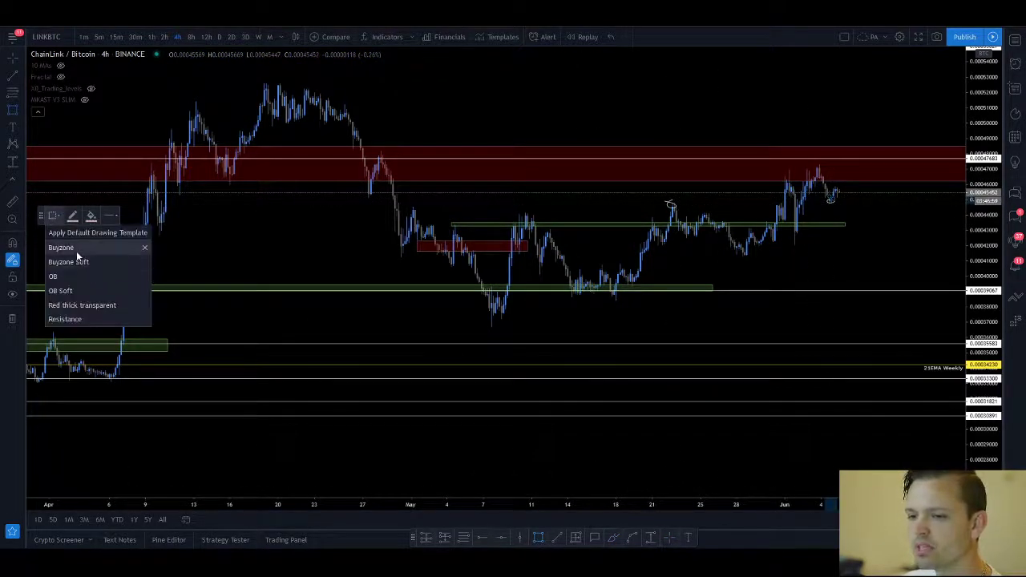
left_click(77, 251)
left_click_drag(577, 205, 935, 199)
left_click(672, 210)
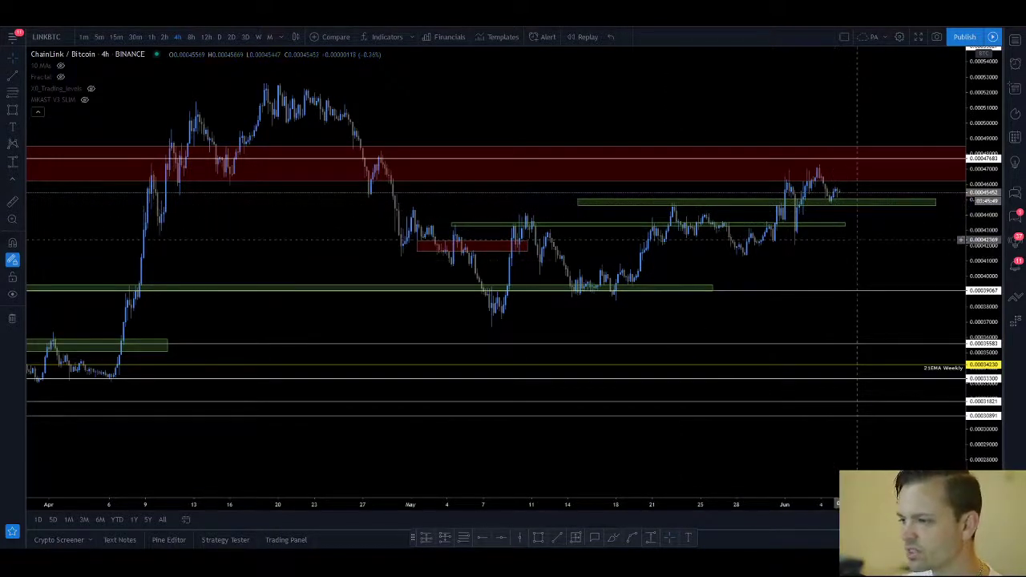
left_click(858, 211)
key("Delete")
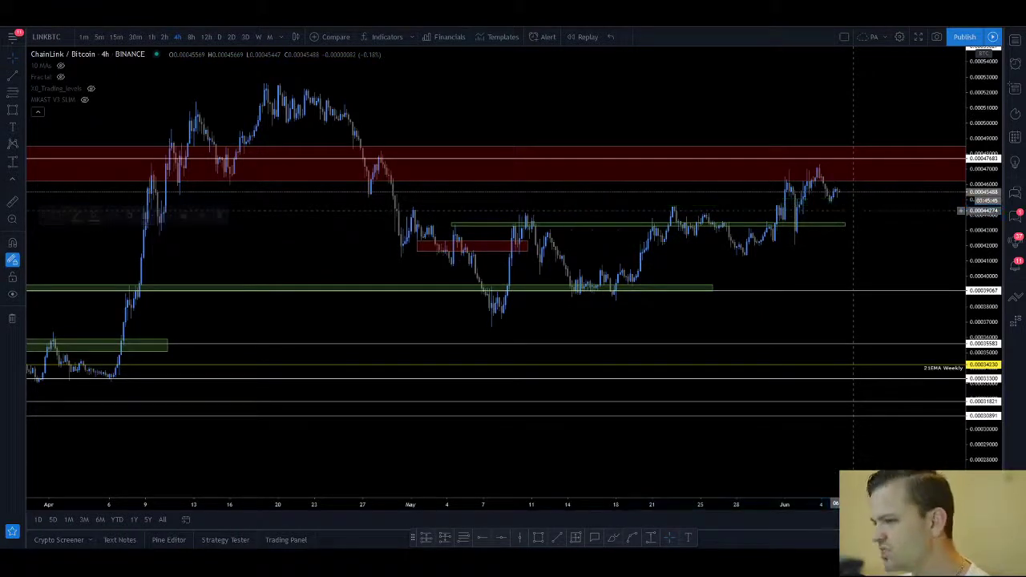
Return to the daily timeframe and measure the price range from the 0.00047683 line up to the 0.00055027 line
scroll(854, 211, "down", 3)
left_click(218, 36)
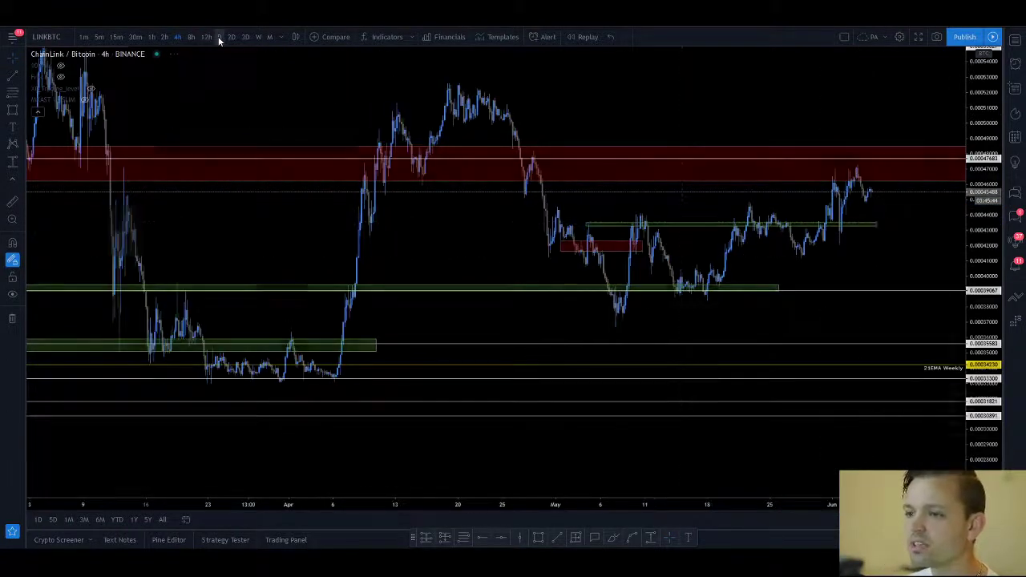
scroll(586, 269, "up", 3)
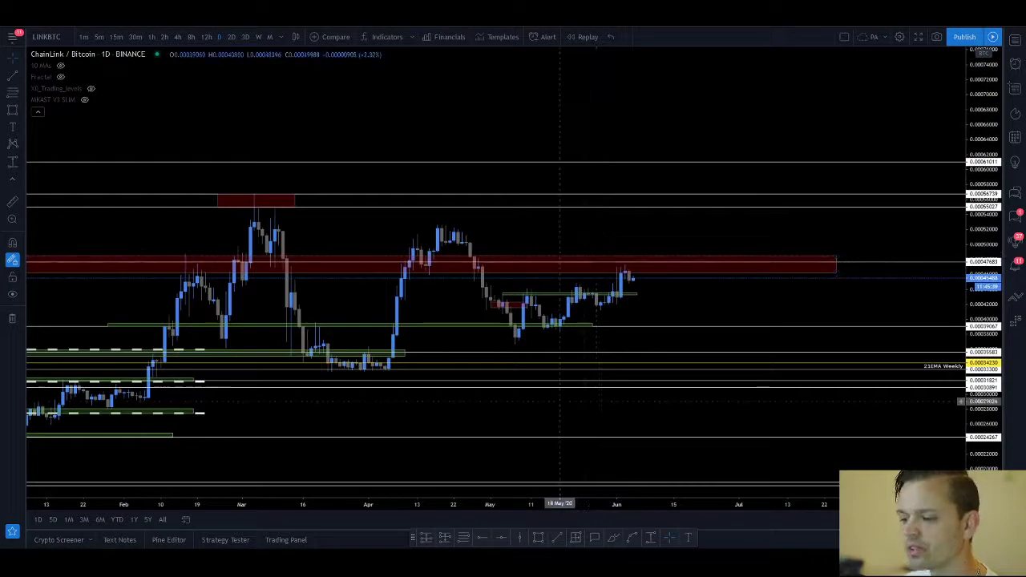
left_click(650, 539)
left_click(719, 261)
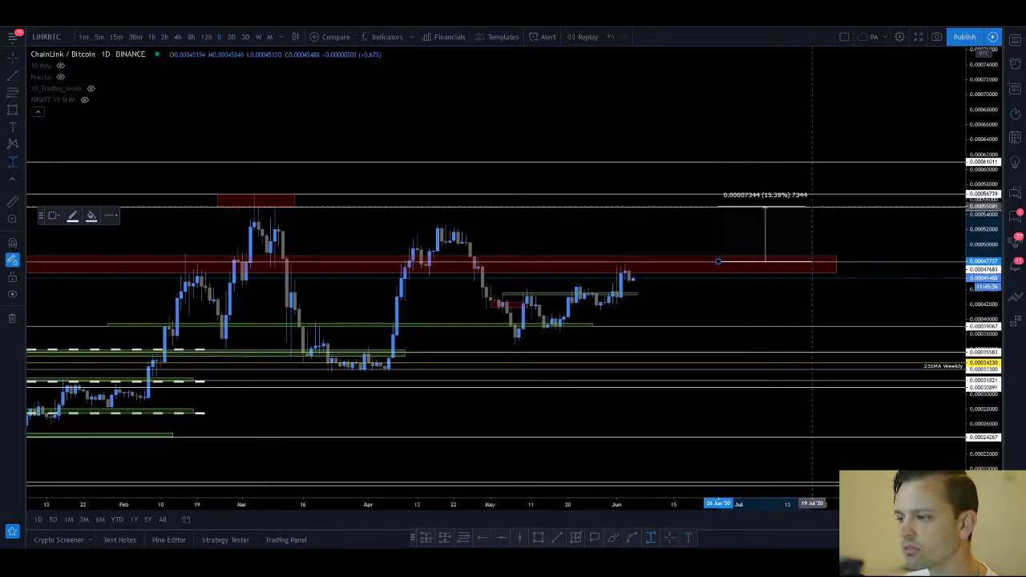
Examine ChainLink's full daily price history since its 2017 listing against the marked support and resistance levels
scroll(812, 207, "down", 5)
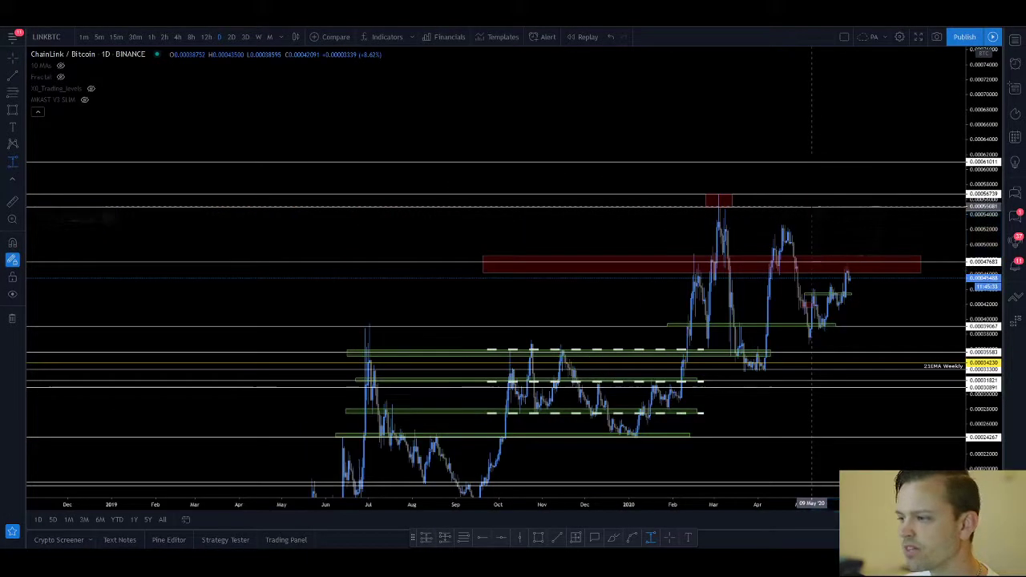
left_click_drag(993, 115, 991, 469)
scroll(945, 449, "down", 10)
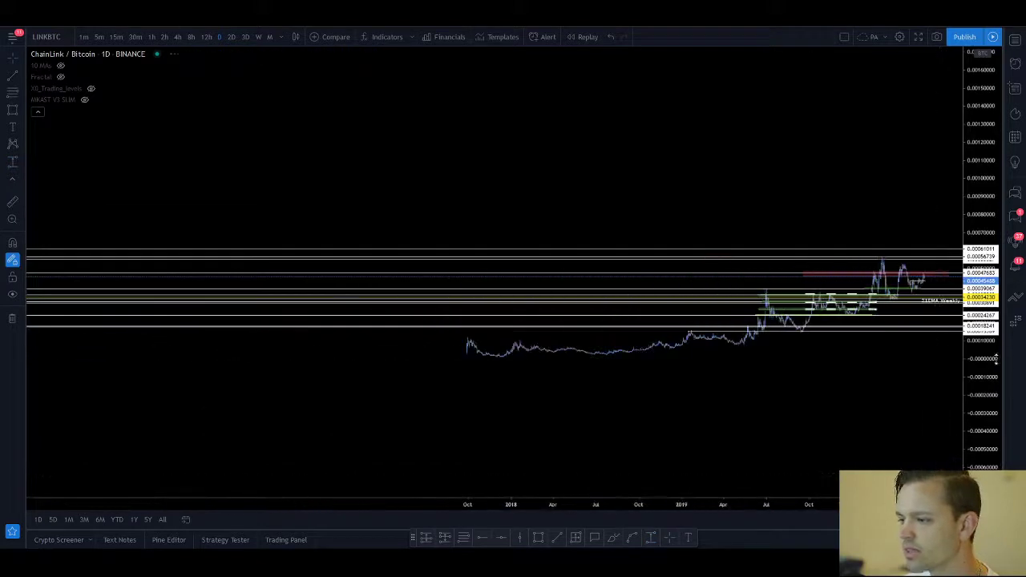
double_click(998, 357)
scroll(898, 339, "up", 5)
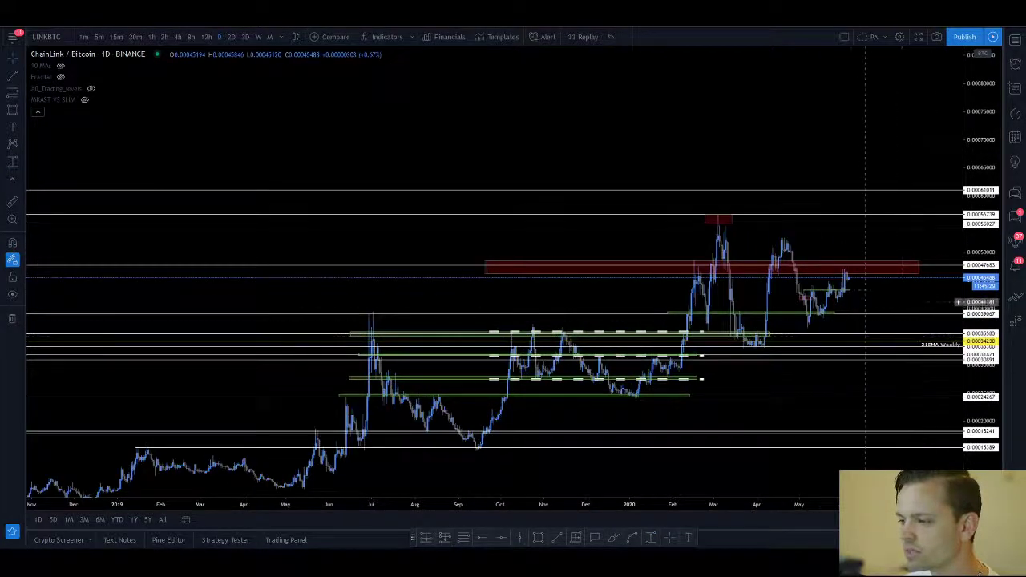
left_click_drag(864, 303, 724, 201)
scroll(728, 330, "down", 4)
left_click_drag(631, 418, 646, 347)
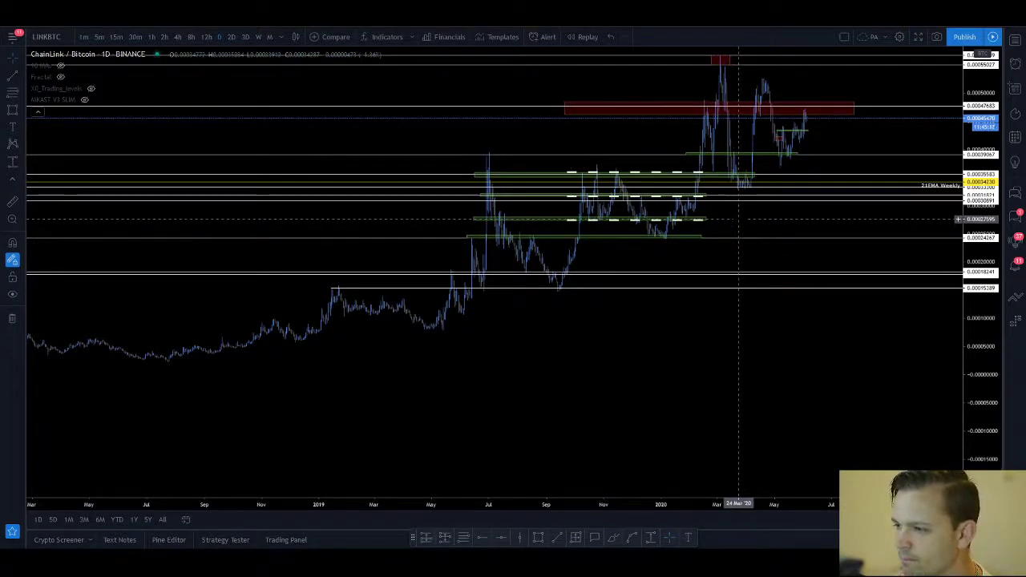
left_click_drag(738, 218, 728, 304)
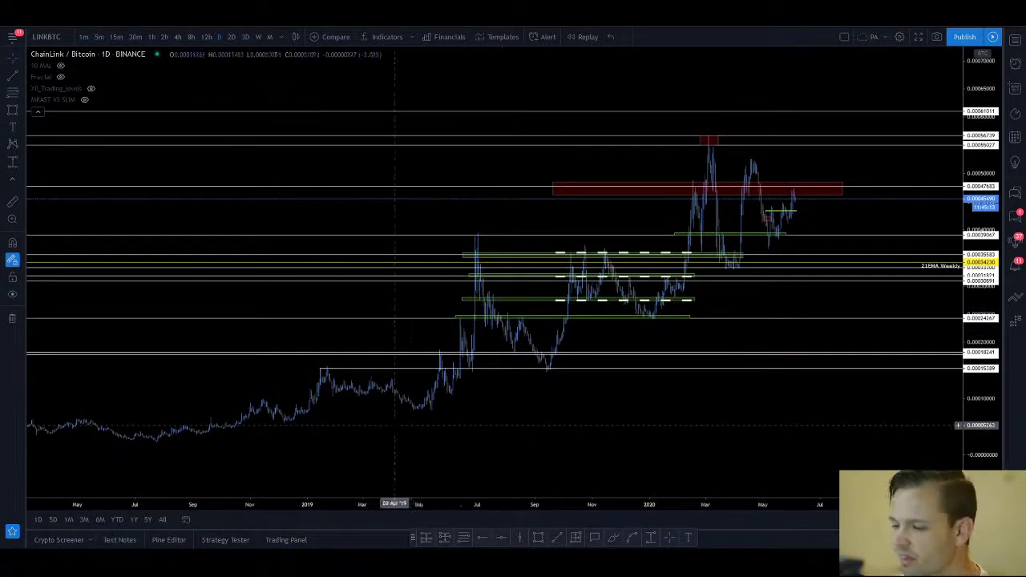
left_click_drag(771, 332, 779, 396)
scroll(779, 396, "up", 7)
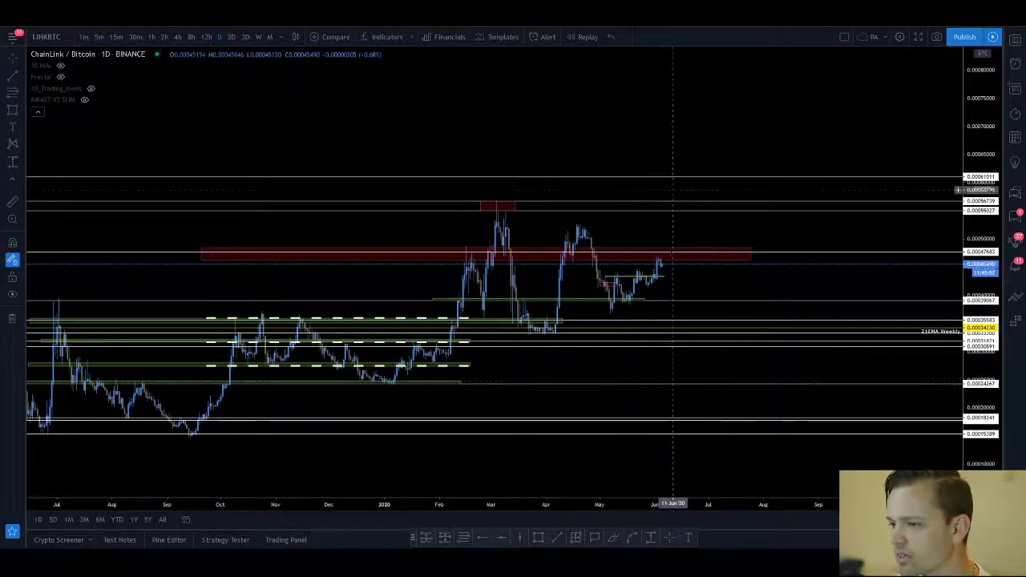
left_click(677, 206)
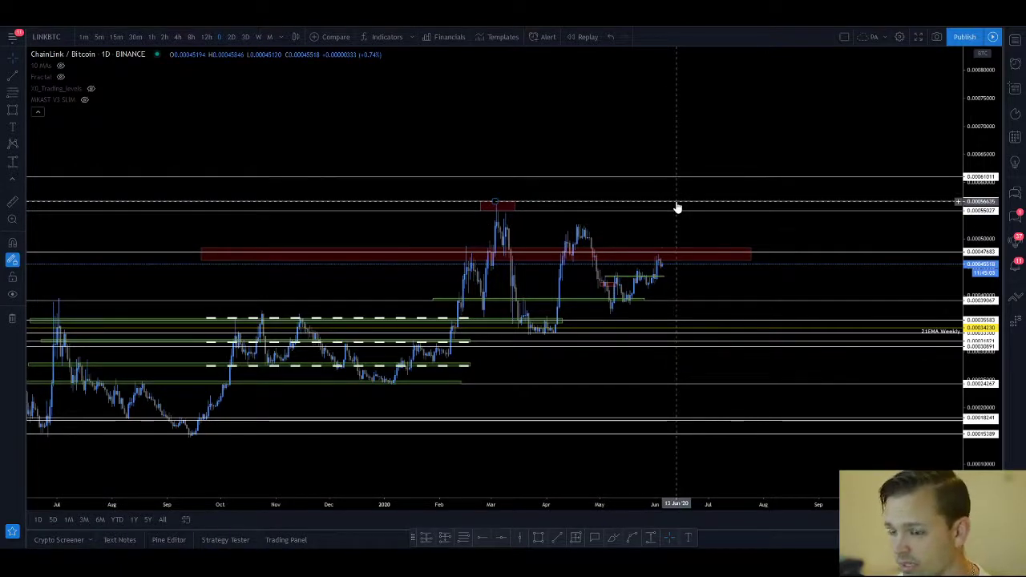
left_click_drag(678, 208, 677, 213)
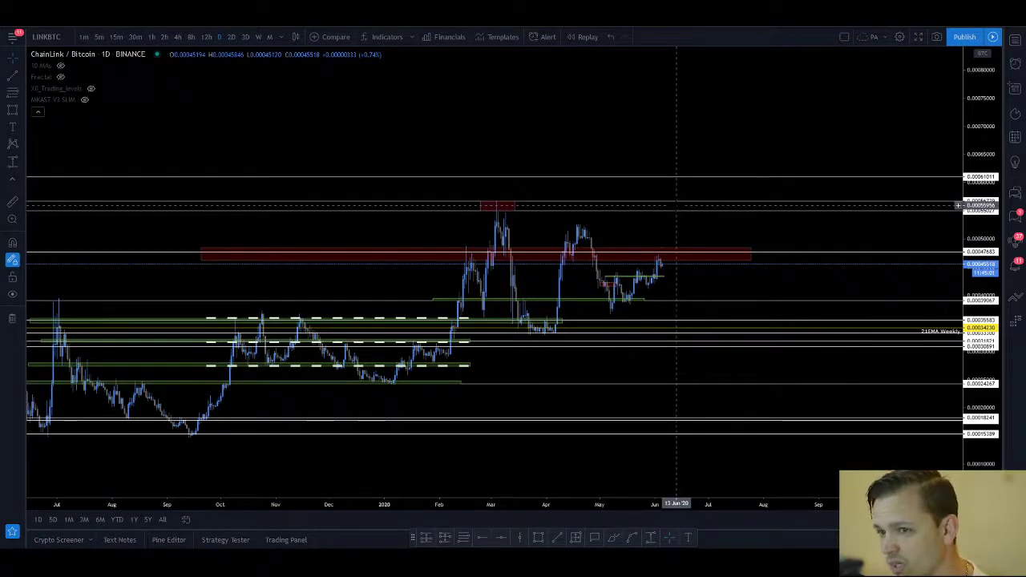
left_click(671, 228)
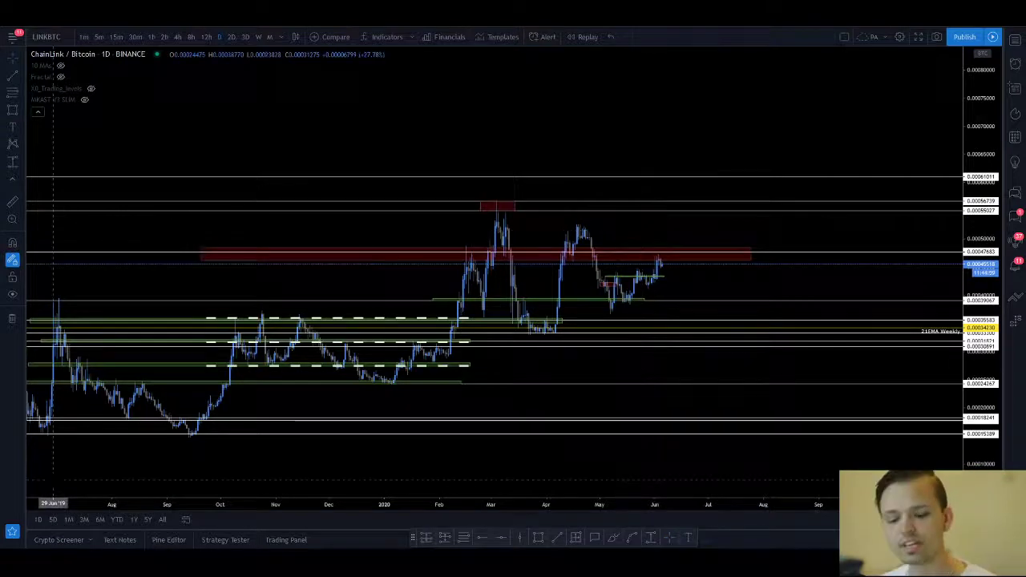